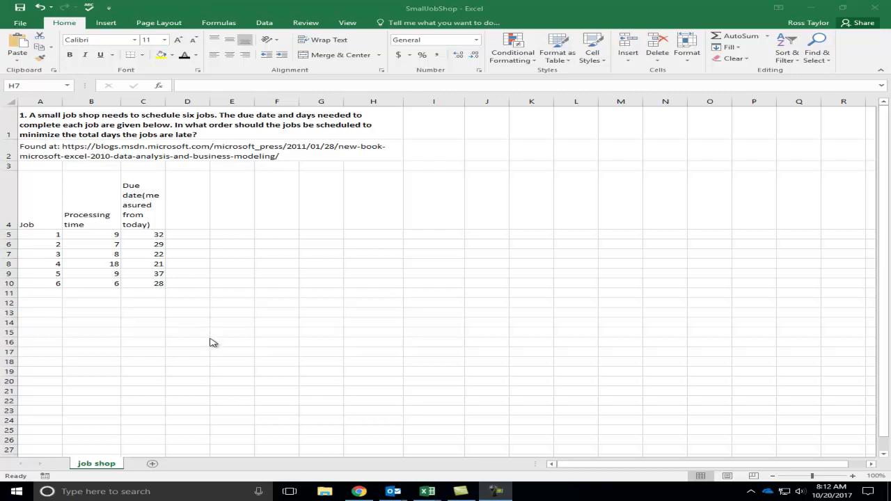
Switch to the Microsoft Press blog page in Chrome and copy the job shop data table from problem 1.
{"action": "left_click", "coordinate": [95, 148]}
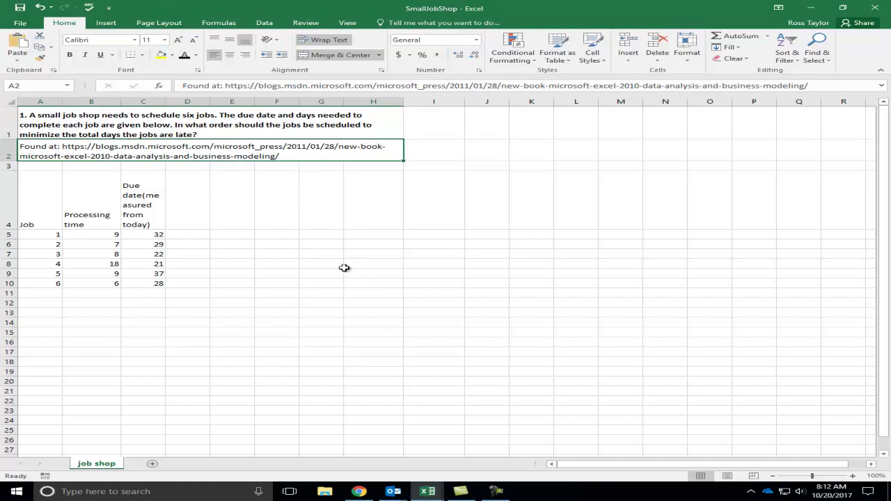
{"action": "left_click", "coordinate": [118, 128]}
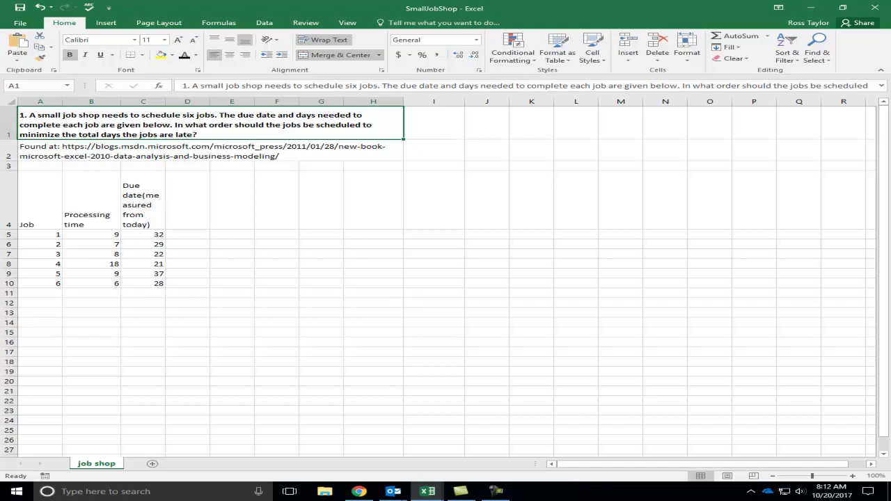
{"action": "left_click_drag", "start_coordinate": [0, 87], "coordinate": [327, 2]}
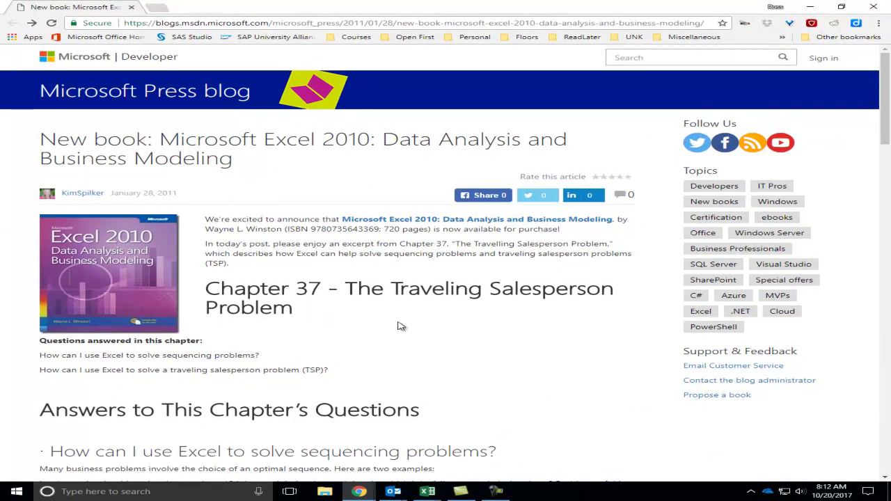
{"action": "scroll", "coordinate": [395, 329], "scroll_direction": "down", "scroll_amount": 20}
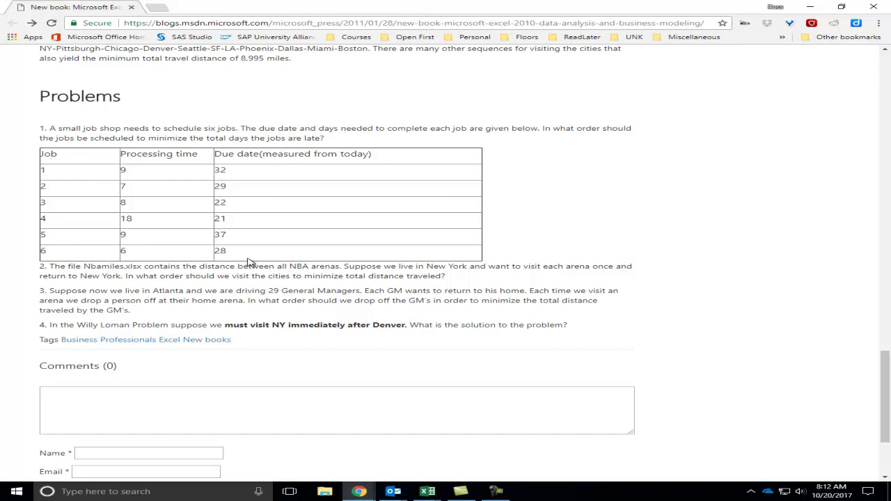
{"action": "left_click_drag", "start_coordinate": [232, 251], "coordinate": [38, 153]}
{"action": "right_click", "coordinate": [161, 155]}
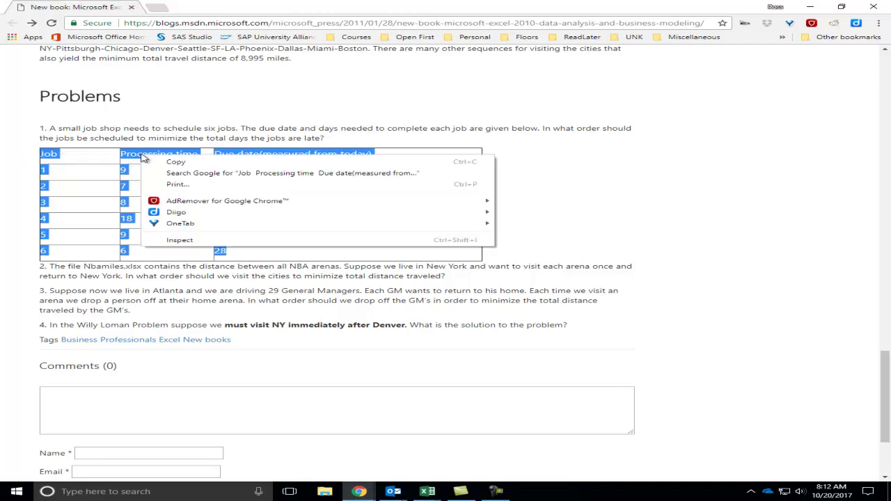
{"action": "left_click", "coordinate": [185, 164]}
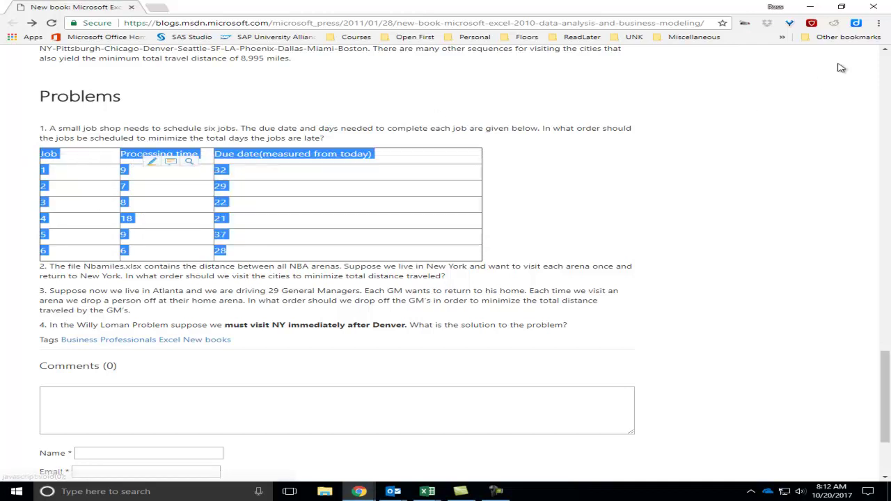
Return to the SmallJobShop workbook in Excel and paste the copied table at A14, matching the destination formatting.
{"action": "left_click", "coordinate": [810, 9]}
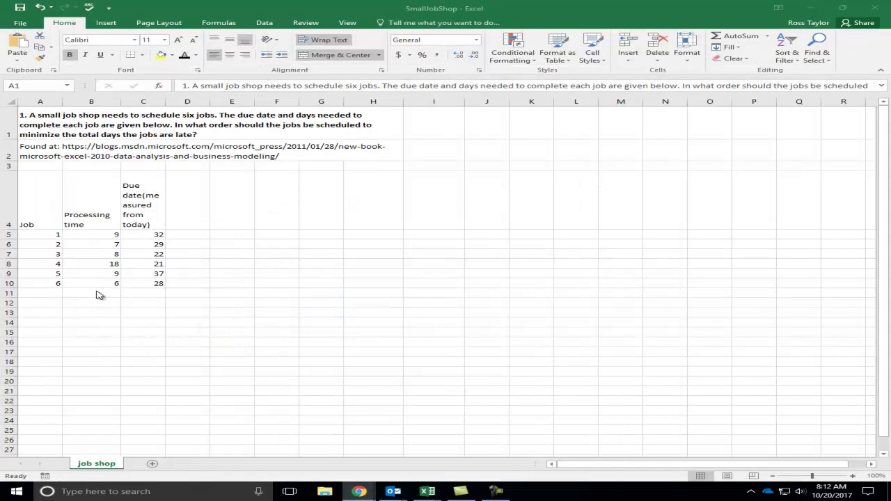
{"action": "left_click", "coordinate": [34, 323]}
{"action": "right_click", "coordinate": [35, 324]}
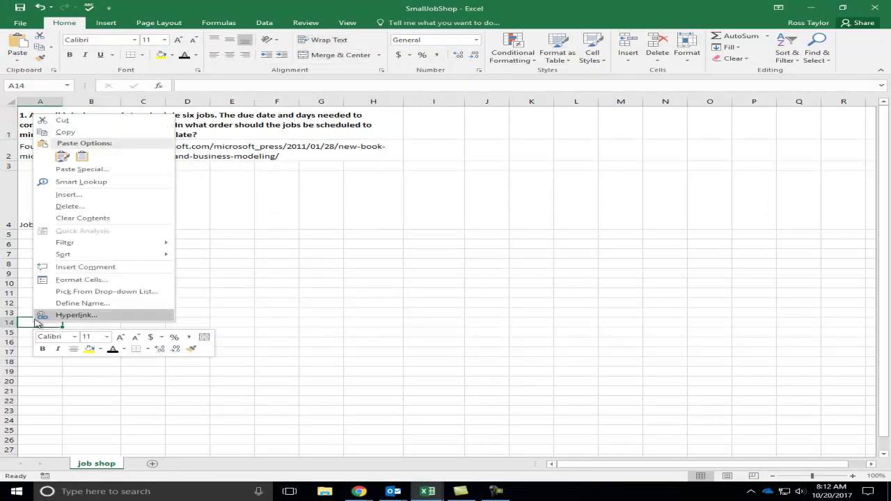
{"action": "left_click", "coordinate": [62, 156]}
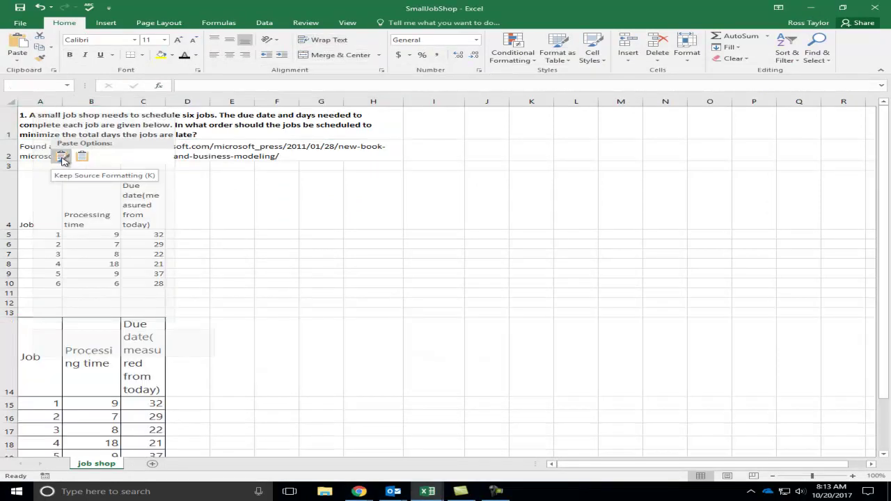
{"action": "left_click", "coordinate": [82, 159]}
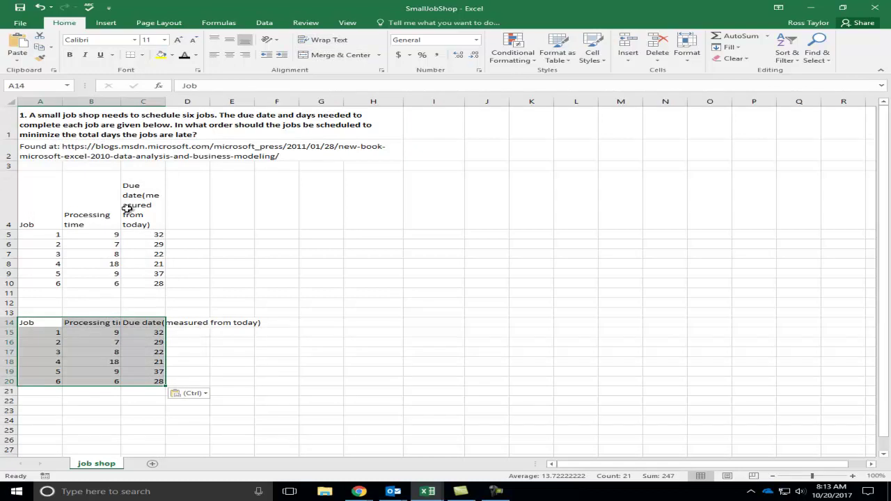
Delete rows 4 to 12, which hold the old copy of the job table.
{"action": "left_click_drag", "start_coordinate": [6, 191], "coordinate": [9, 303]}
{"action": "right_click", "coordinate": [245, 261]}
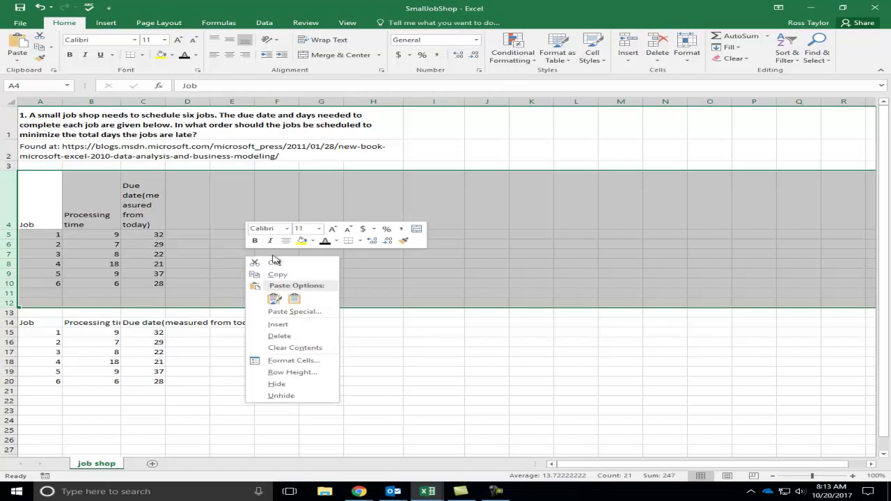
{"action": "left_click", "coordinate": [306, 340]}
{"action": "left_click", "coordinate": [288, 324]}
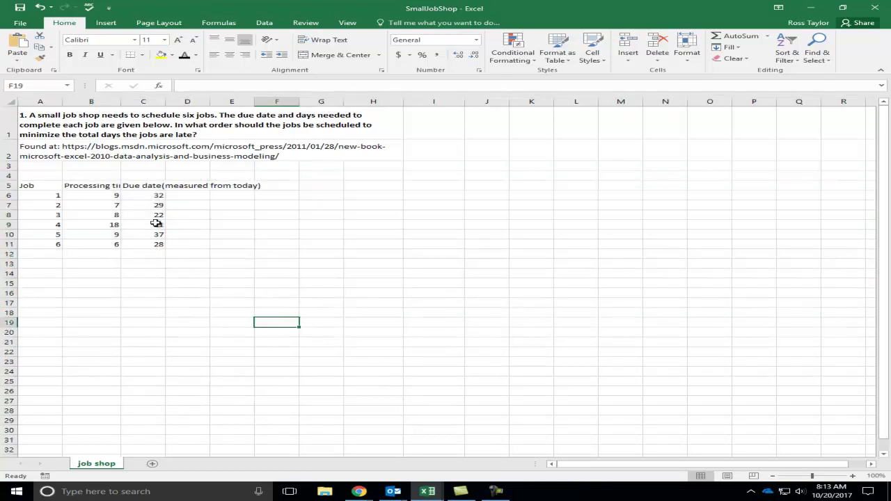
Move the "Due date(measured from today)" heading from C5 to A15 and enter "Notes:" in A14.
{"action": "left_click", "coordinate": [139, 187]}
{"action": "left_click_drag", "start_coordinate": [134, 190], "coordinate": [41, 286]}
{"action": "left_click", "coordinate": [33, 273]}
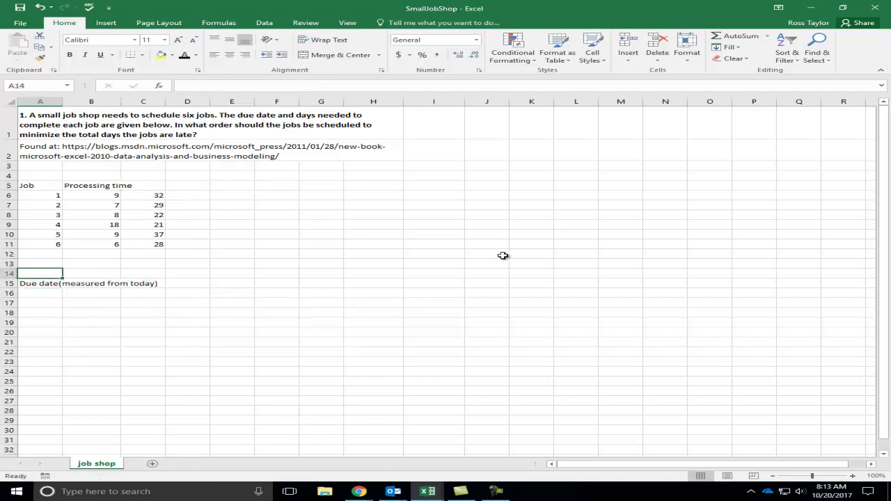
{"action": "type", "text": "Notes"}
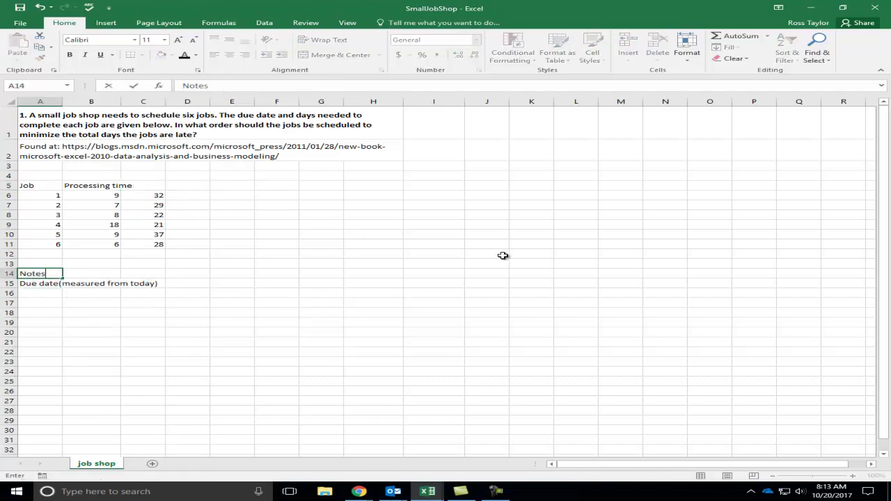
{"action": "type", "text": ":"}
{"action": "key", "text": "Return"}
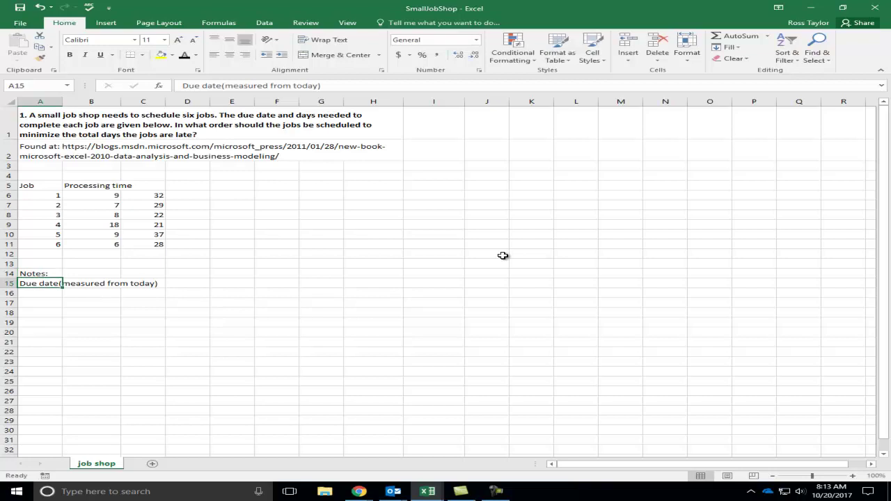
Edit the A15 note to read "Due date:(measured from today)" and enter the heading "Due Date" in C5.
{"action": "left_click", "coordinate": [221, 85]}
{"action": "type", "text": ":"}
{"action": "key", "text": "ctrl+Return"}
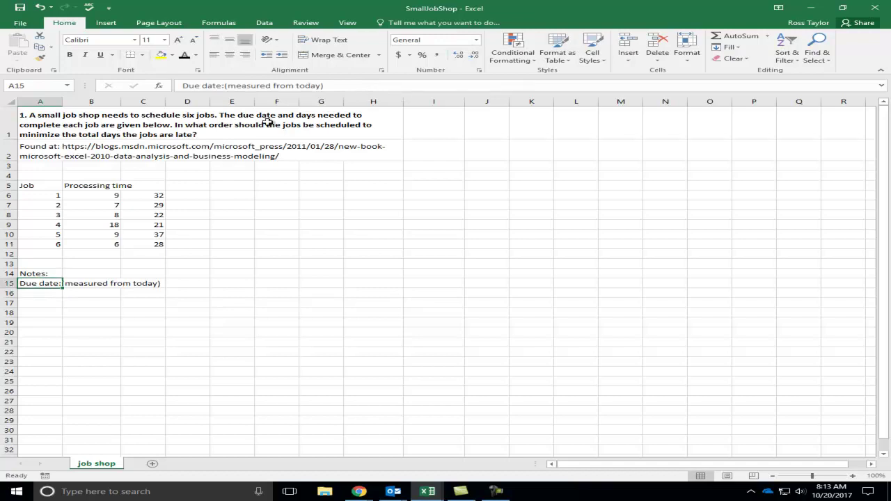
{"action": "left_click", "coordinate": [152, 182]}
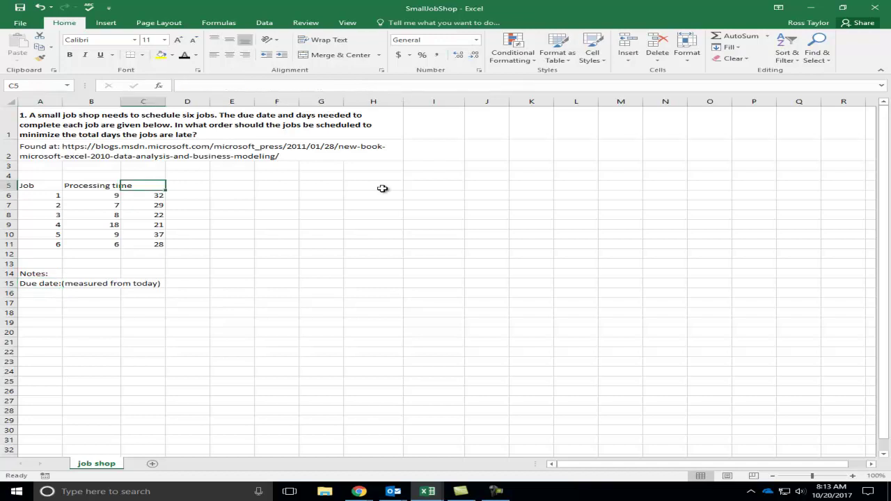
{"action": "type", "text": "Due Date"}
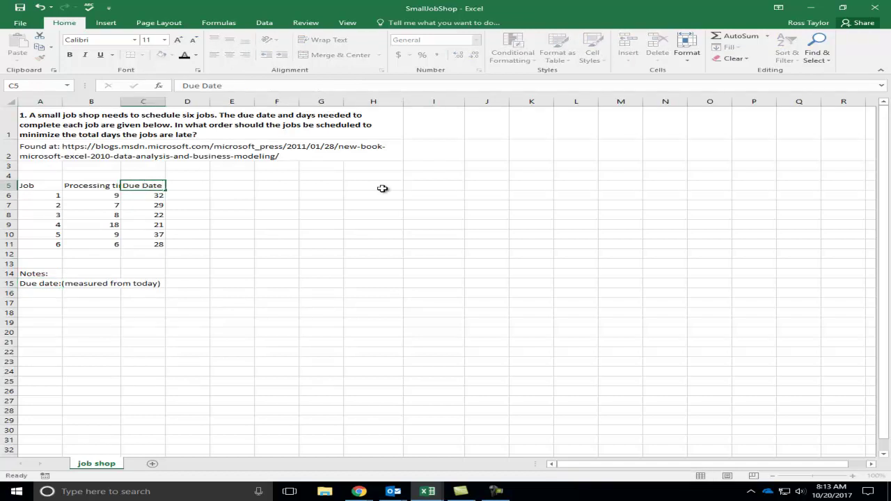
{"action": "key", "text": "Return"}
Wrap the text of the table headings in A5:C5 and center them horizontally.
{"action": "left_click", "coordinate": [89, 186]}
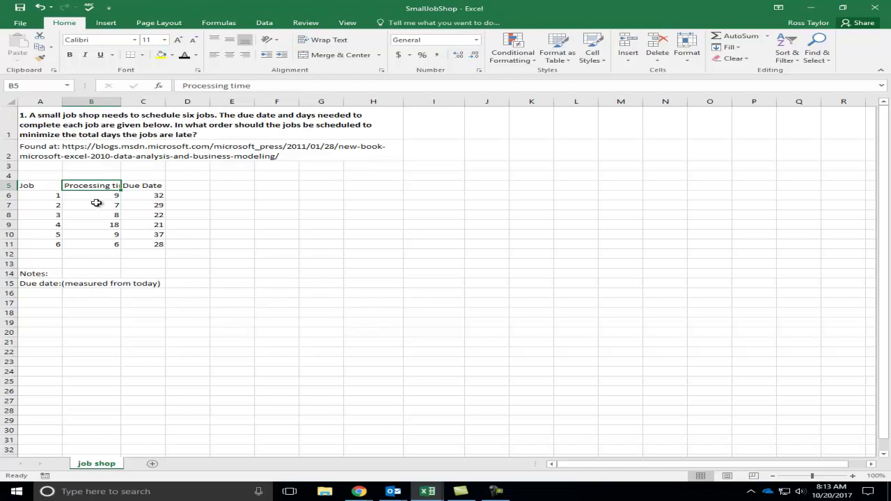
{"action": "left_click_drag", "start_coordinate": [43, 187], "coordinate": [143, 187]}
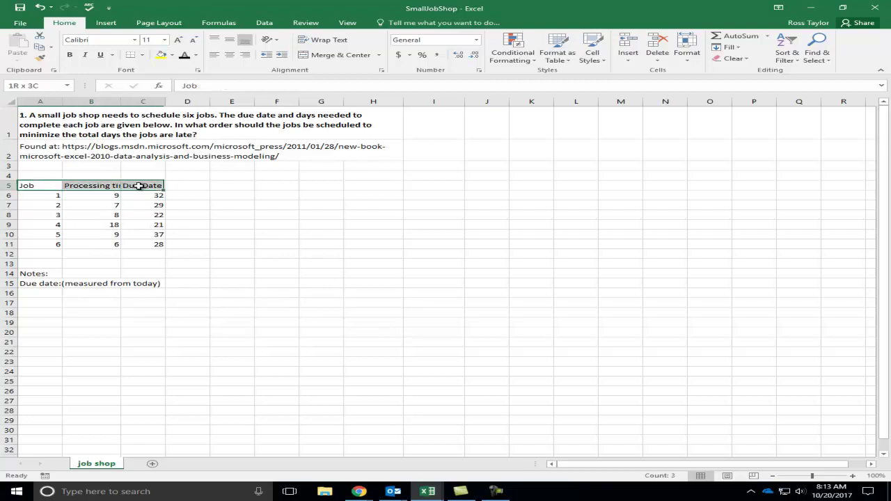
{"action": "left_click", "coordinate": [322, 42]}
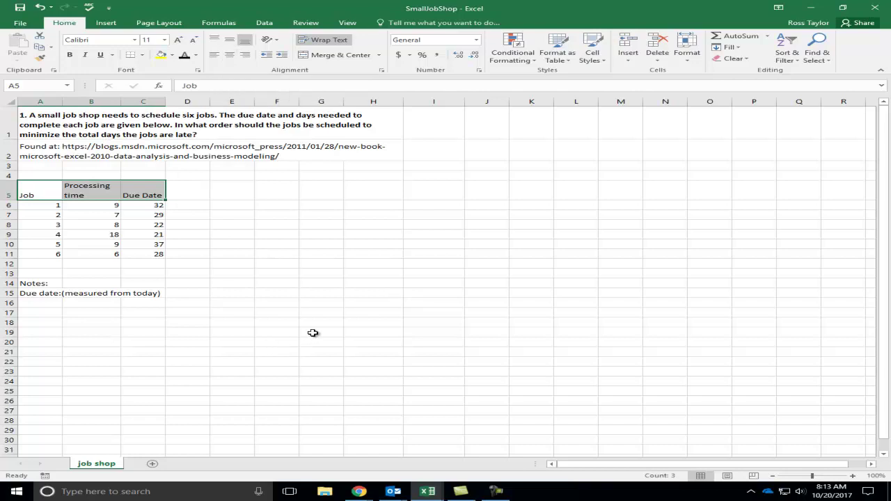
{"action": "left_click", "coordinate": [229, 59]}
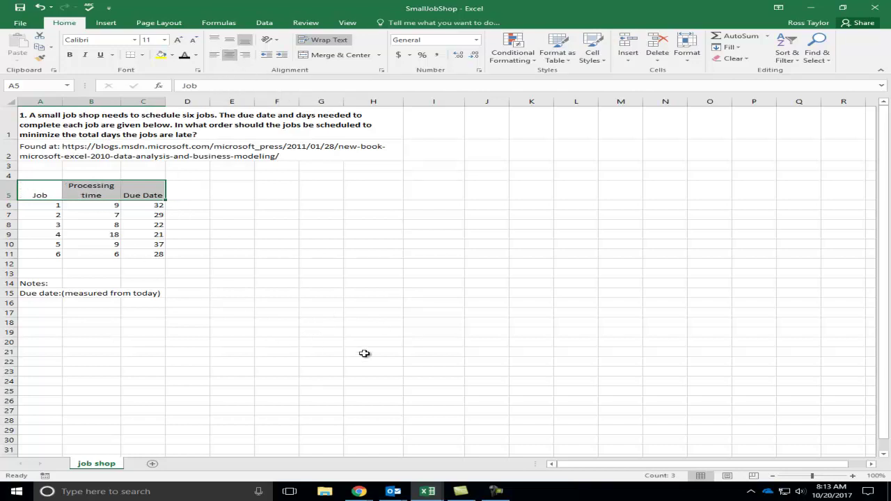
{"action": "left_click", "coordinate": [304, 285]}
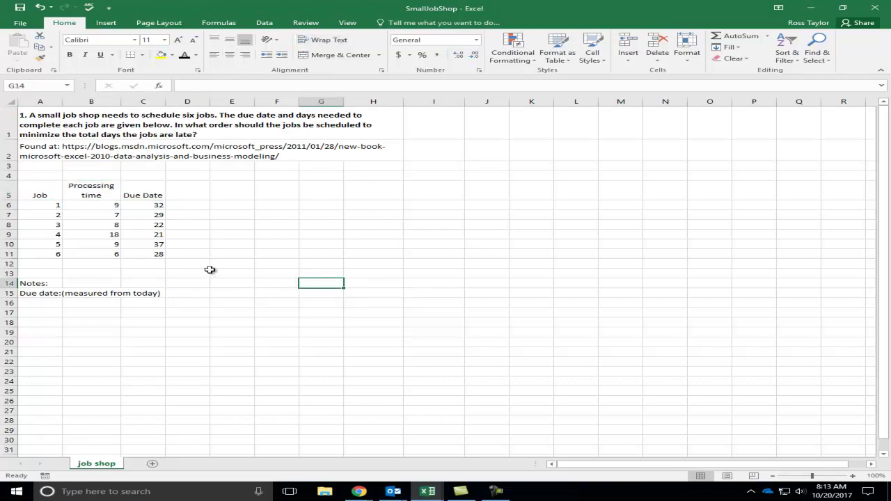
Color the phrase "A small job shop needs to schedule six jobs" in the A1 problem statement green.
{"action": "left_click", "coordinate": [73, 204]}
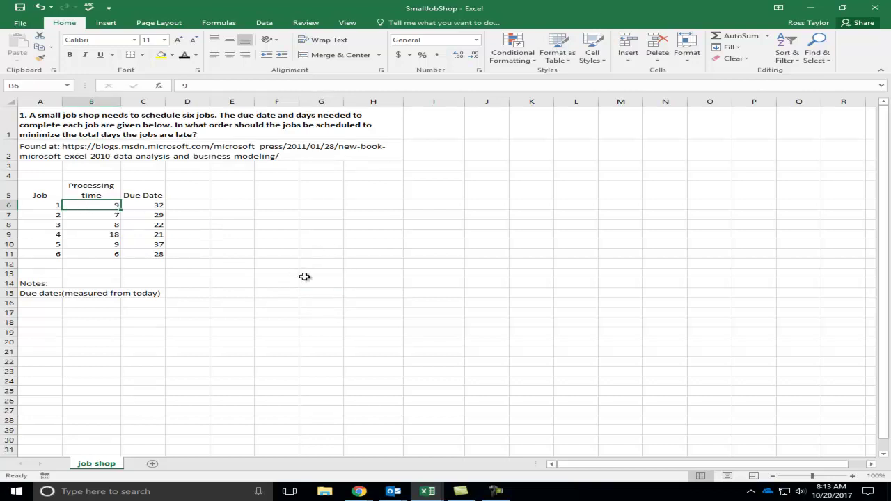
{"action": "left_click", "coordinate": [115, 122]}
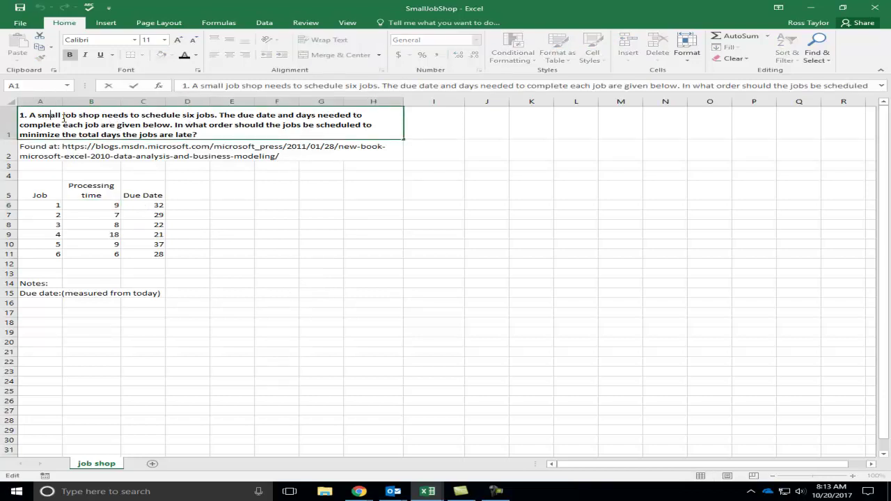
{"action": "left_click_drag", "start_coordinate": [217, 114], "coordinate": [28, 115]}
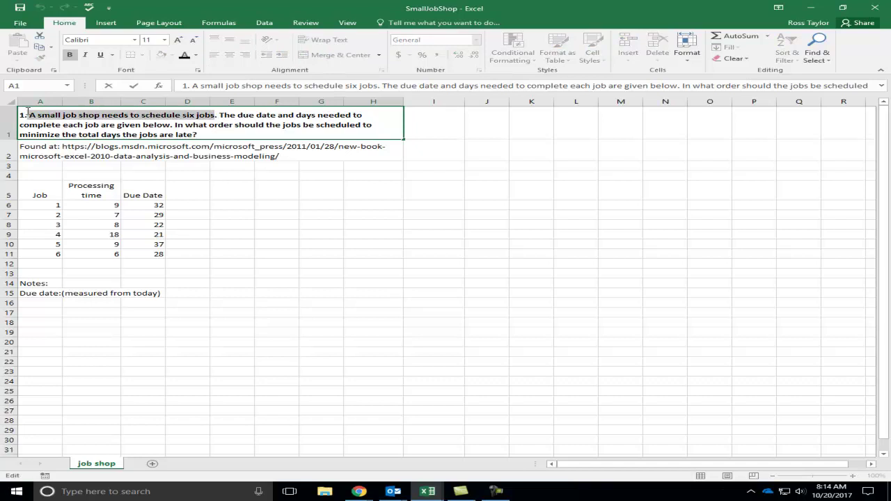
{"action": "left_click", "coordinate": [196, 55]}
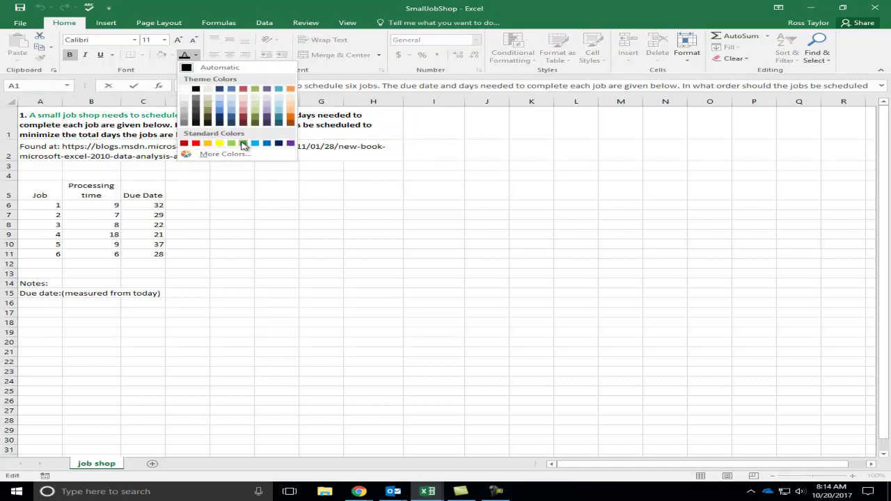
{"action": "left_click", "coordinate": [243, 143]}
{"action": "left_click", "coordinate": [240, 127]}
{"action": "left_click", "coordinate": [44, 205]}
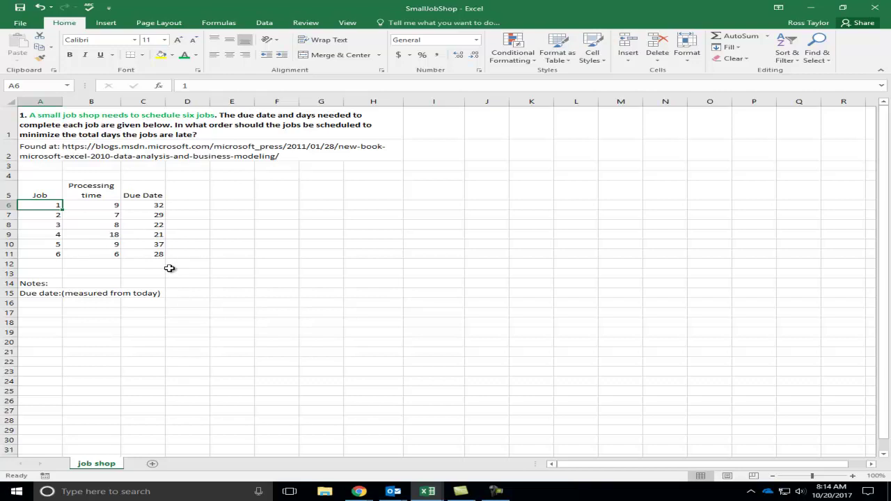
{"action": "left_click", "coordinate": [224, 122]}
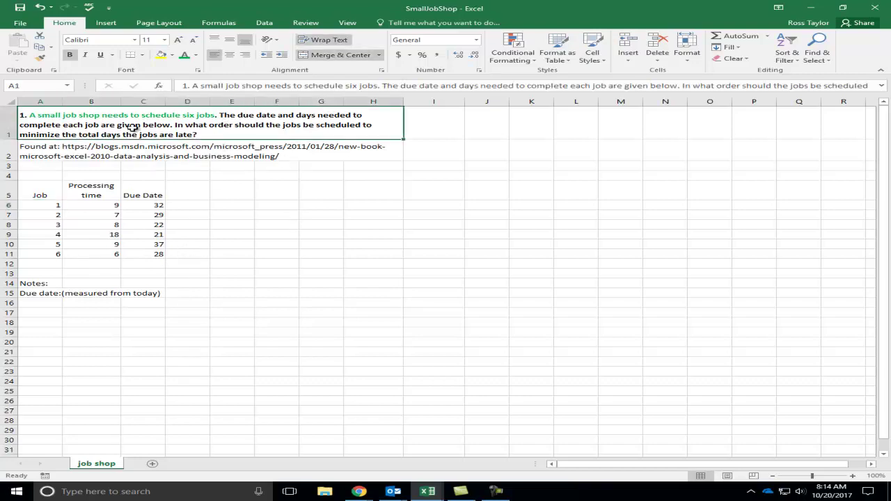
{"action": "left_click", "coordinate": [283, 261]}
{"action": "left_click", "coordinate": [165, 195]}
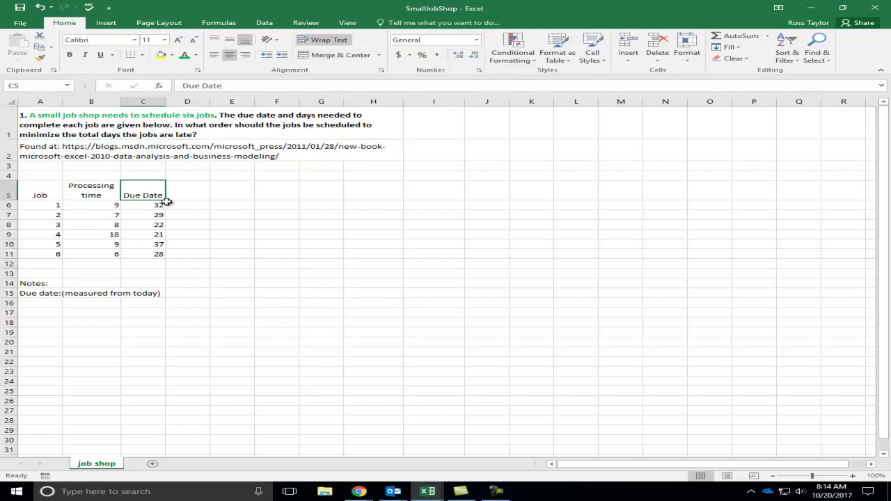
{"action": "left_click", "coordinate": [38, 295]}
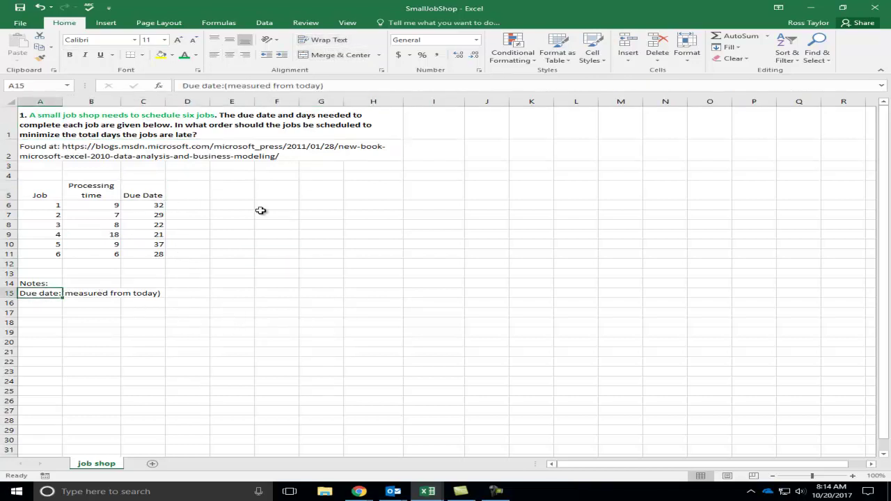
{"action": "left_click", "coordinate": [89, 205]}
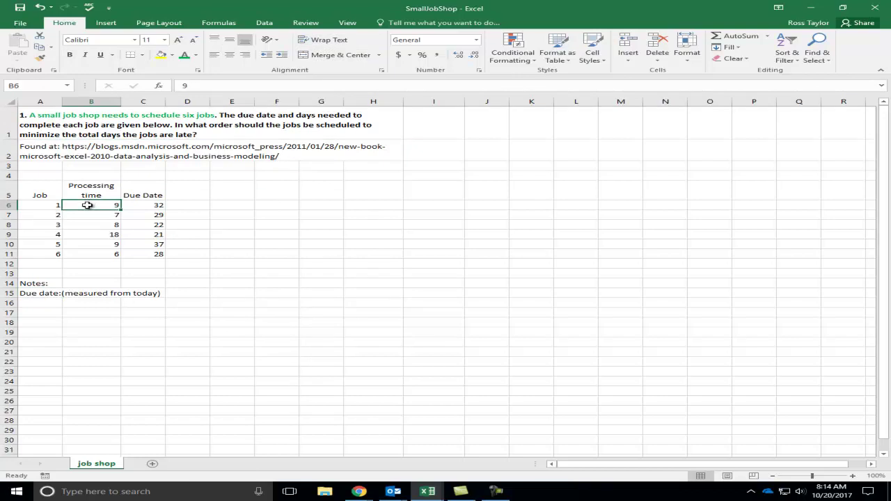
Copy the Processing time heading from B5 into A16 below the due date note.
{"action": "right_click", "coordinate": [84, 186]}
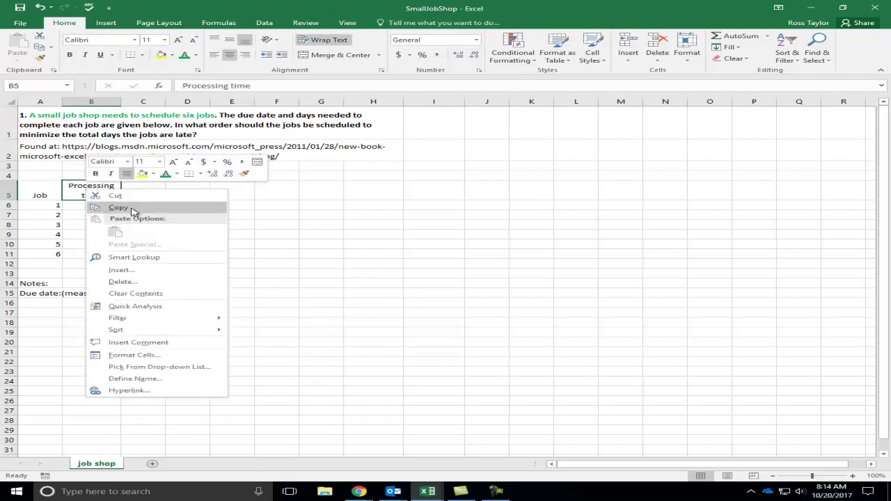
{"action": "left_click", "coordinate": [129, 208]}
{"action": "left_click", "coordinate": [29, 304]}
{"action": "right_click", "coordinate": [30, 304]}
{"action": "left_click", "coordinate": [65, 141]}
Extend the note in A16 to read "Processing time: Days needed to complete each job.".
{"action": "key", "text": "F2"}
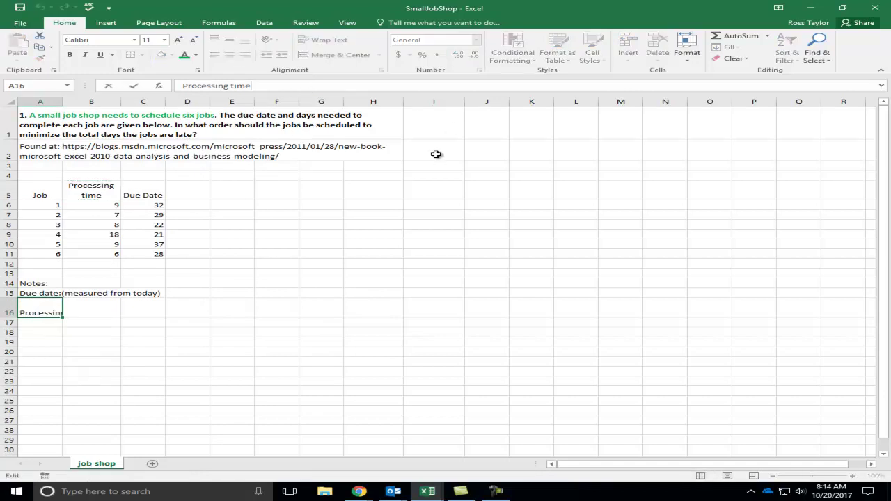
{"action": "type", "text": ":"}
{"action": "type", "text": " Da"}
{"action": "type", "text": "ns"}
{"action": "type", "text": " needed to comple"}
{"action": "type", "text": "te each job"}
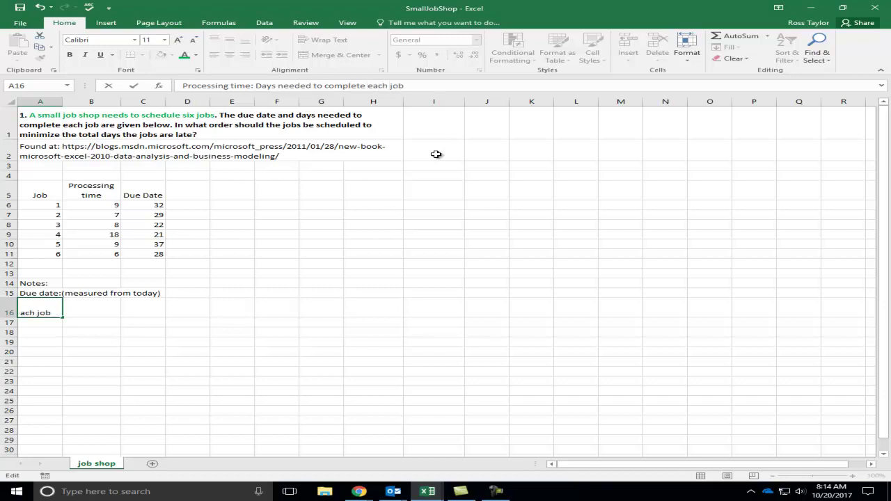
{"action": "type", "text": "."}
{"action": "key", "text": "Return"}
{"action": "key", "text": "Up"}
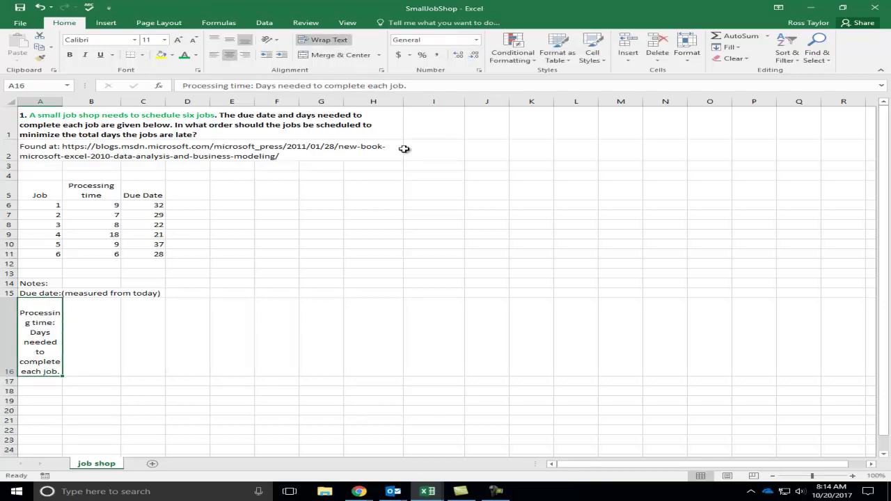
Turn off text wrapping for the A16 processing time note and align it to the left.
{"action": "right_click", "coordinate": [50, 319]}
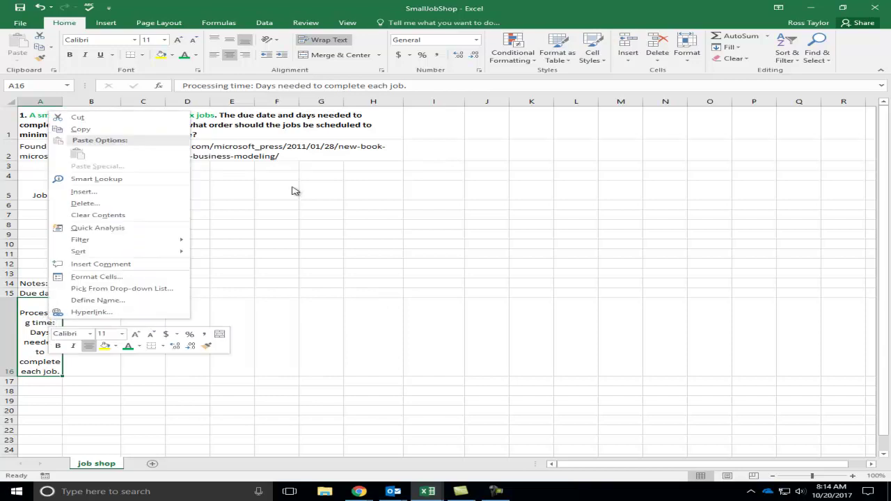
{"action": "left_click", "coordinate": [333, 40]}
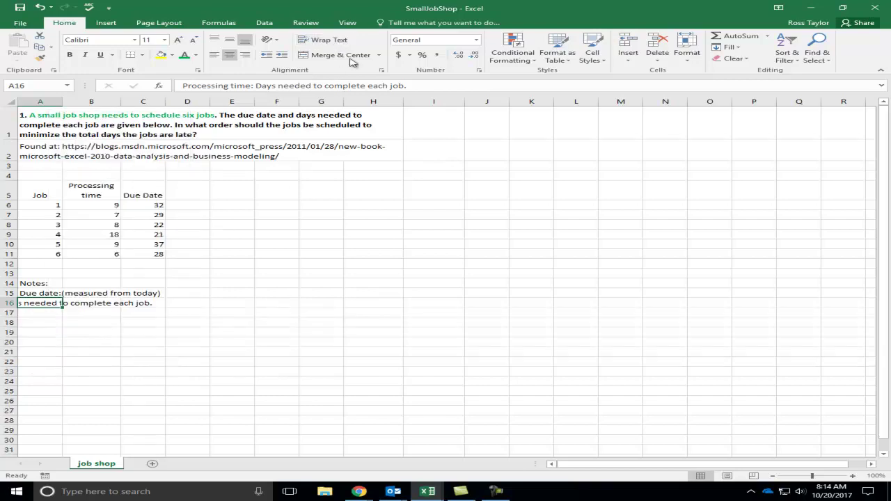
{"action": "left_click", "coordinate": [215, 55]}
{"action": "left_click", "coordinate": [266, 324]}
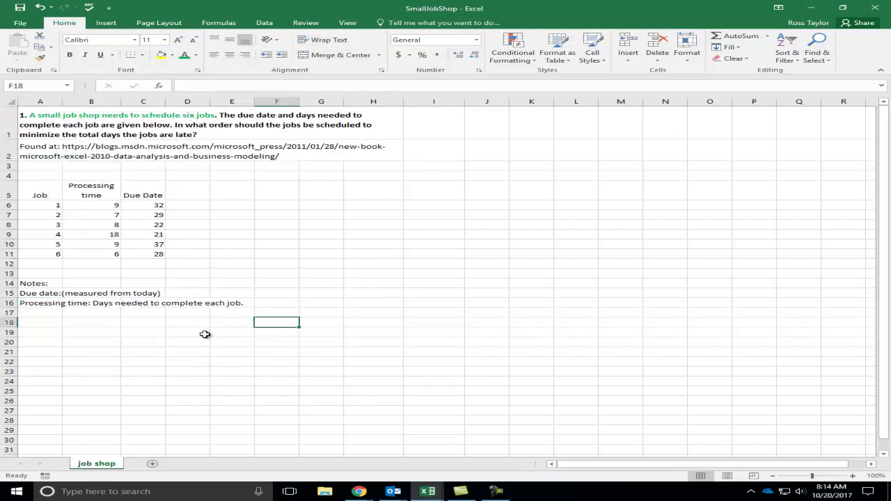
Color the sentence "The due date and days needed to complete each job are given below." in A1 green.
{"action": "left_click", "coordinate": [239, 125]}
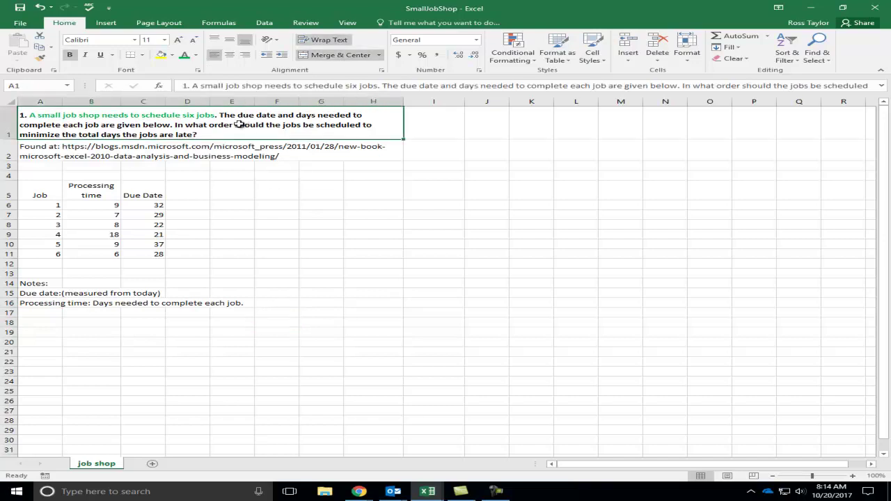
{"action": "double_click", "coordinate": [219, 116]}
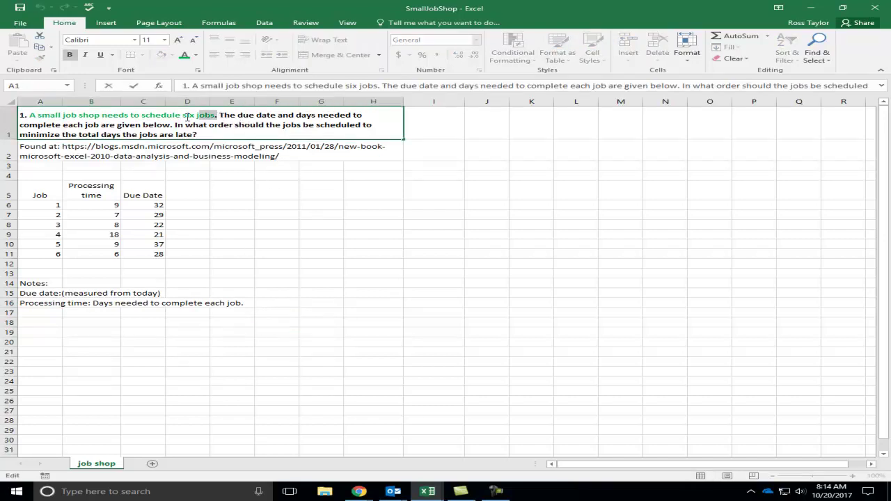
{"action": "left_click_drag", "start_coordinate": [210, 116], "coordinate": [165, 126]}
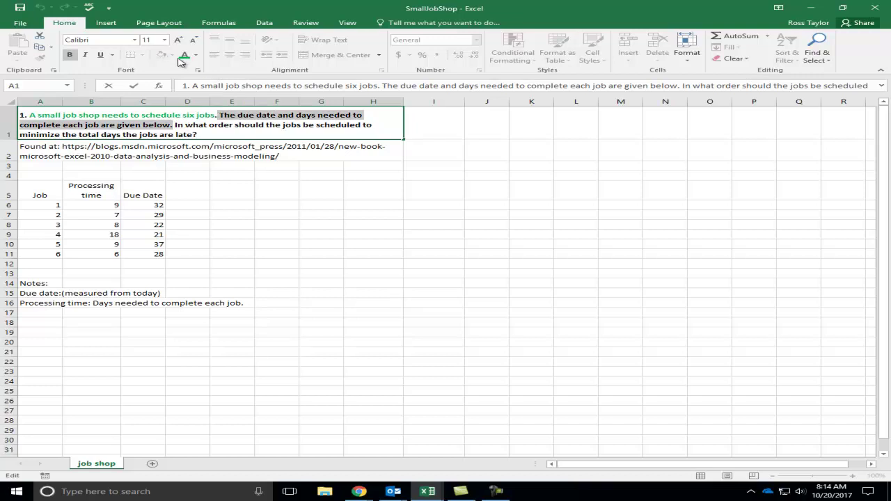
{"action": "left_click", "coordinate": [184, 56]}
{"action": "left_click", "coordinate": [245, 127]}
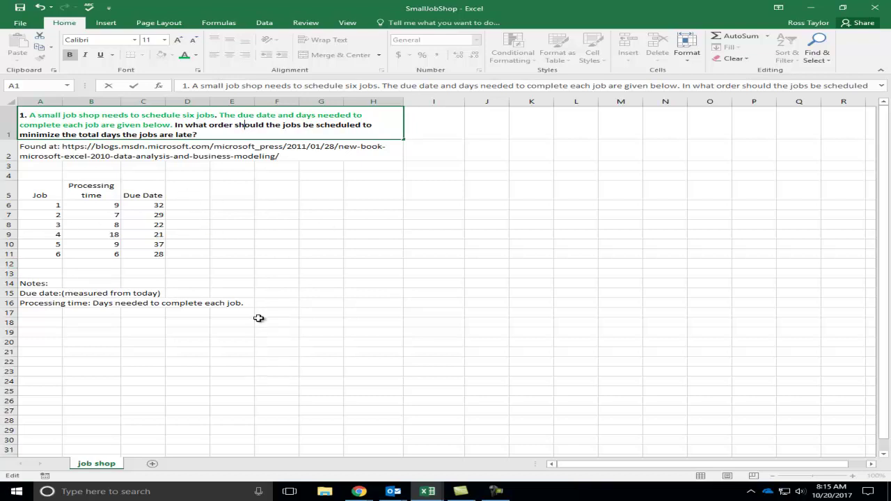
Enter the heading "Sequence" in D5 and fit the width of column D to it.
{"action": "left_click", "coordinate": [181, 190]}
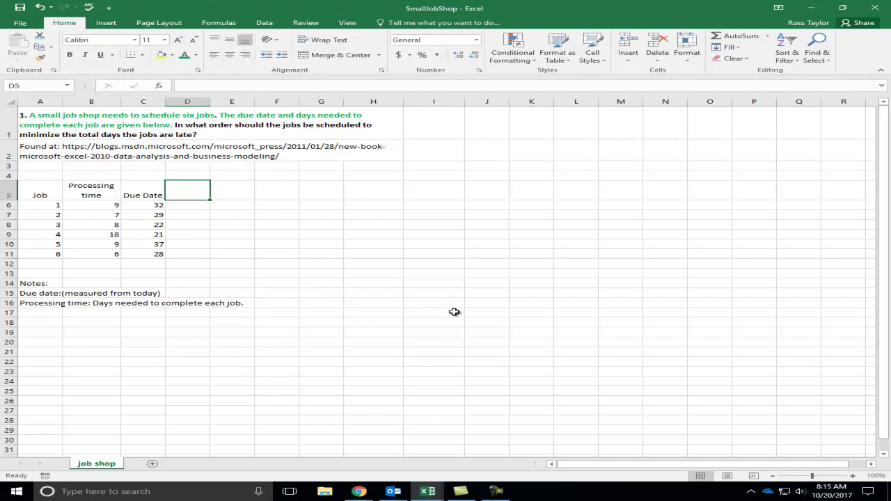
{"action": "type", "text": "Sequence"}
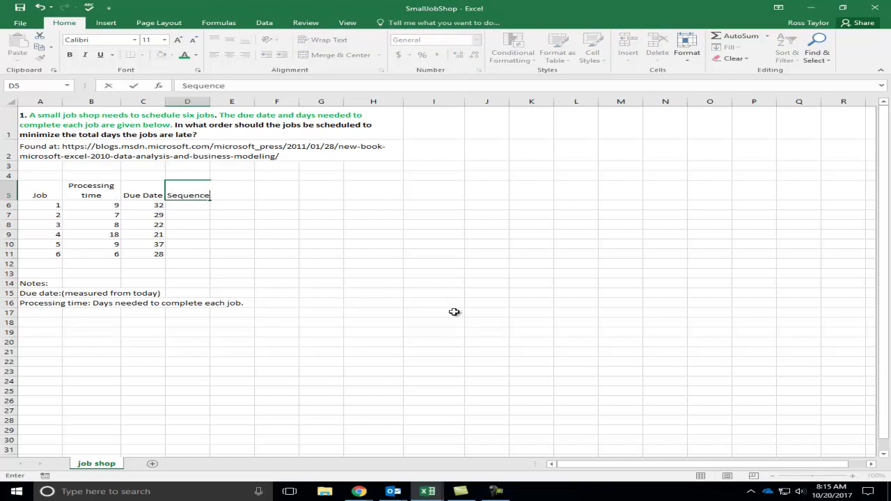
{"action": "key", "text": "Return"}
{"action": "key", "text": "Up"}
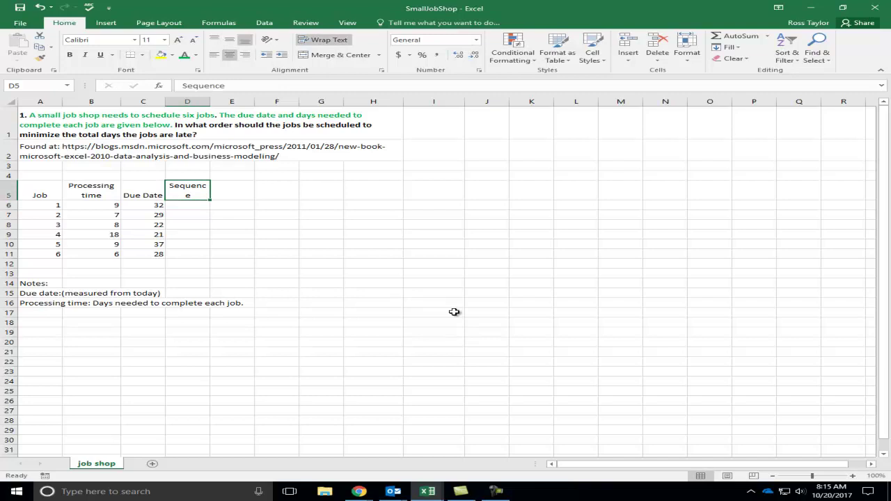
{"action": "left_click_drag", "start_coordinate": [211, 102], "coordinate": [211, 102]}
{"action": "double_click", "coordinate": [211, 102]}
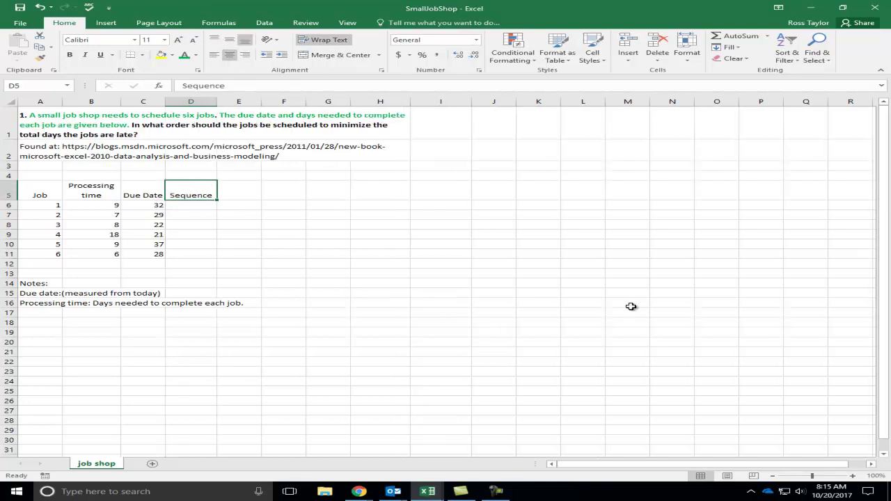
Replace the D5 heading with "Job Order" and narrow column D to fit it closely.
{"action": "type", "text": "Job Order"}
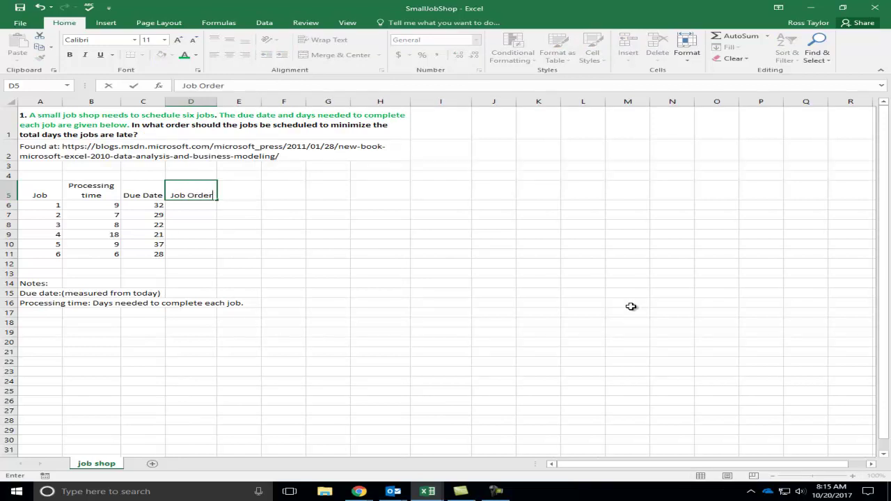
{"action": "key", "text": "Return"}
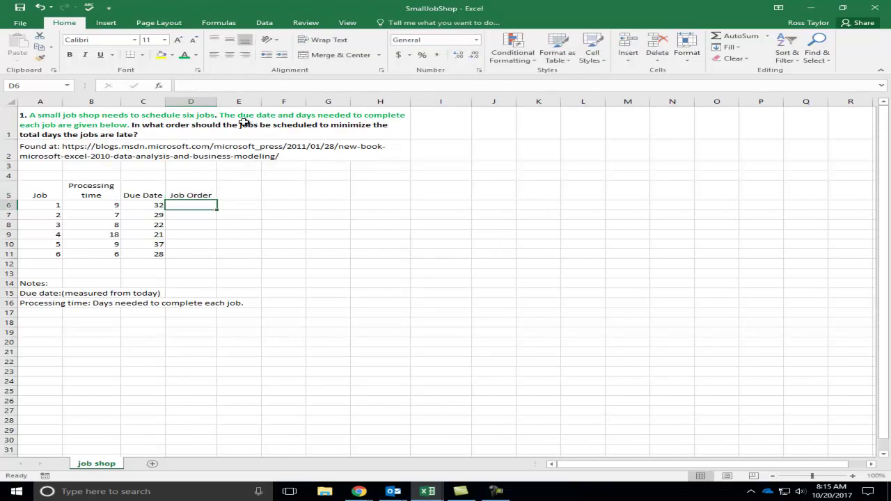
{"action": "left_click_drag", "start_coordinate": [214, 103], "coordinate": [210, 103]}
{"action": "left_click", "coordinate": [231, 195]}
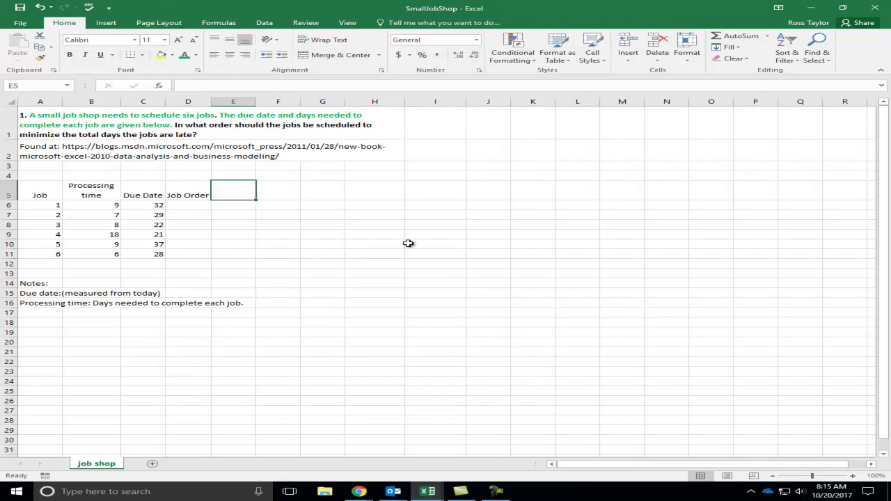
Fill the Job Order cells D6:D11 with the numbers 1 through 6.
{"action": "left_click", "coordinate": [203, 204]}
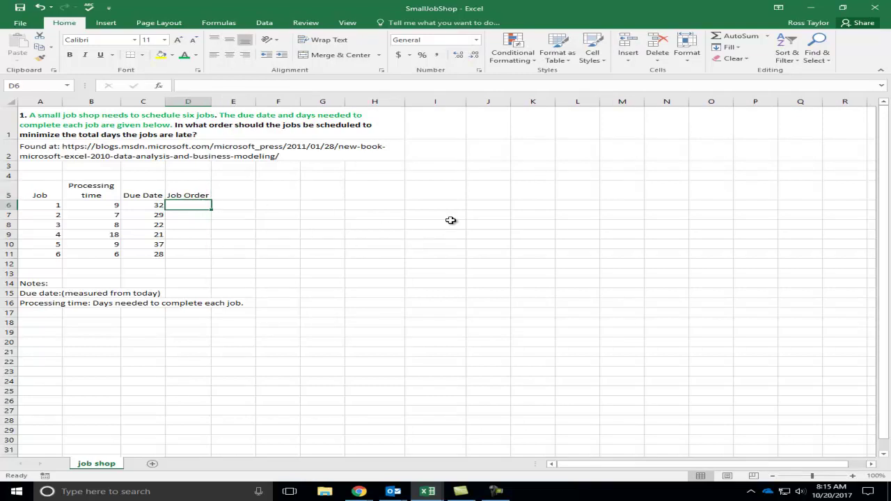
{"action": "type", "text": "1"}
{"action": "key", "text": "Return"}
{"action": "type", "text": "2"}
{"action": "key", "text": "Return"}
{"action": "type", "text": "3"}
{"action": "key", "text": "Return"}
{"action": "type", "text": "4"}
{"action": "key", "text": "Return"}
{"action": "type", "text": "56"}
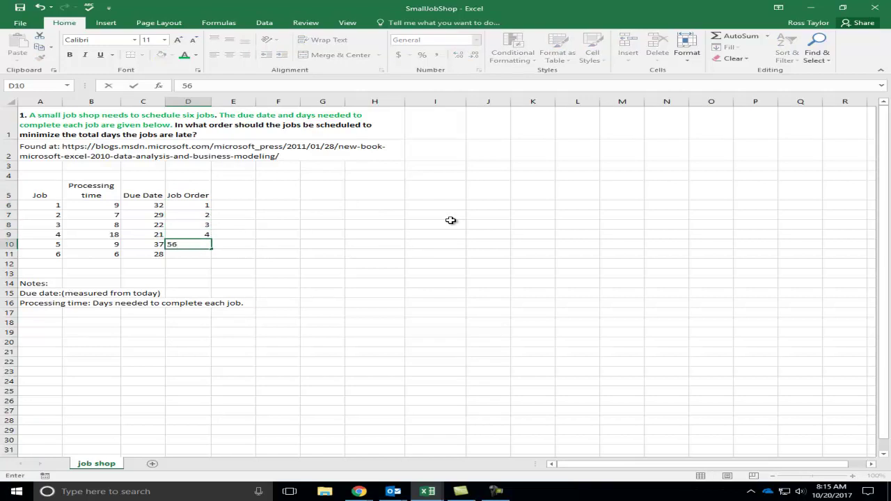
{"action": "key", "text": "Return"}
{"action": "type", "text": "6"}
{"action": "key", "text": "Return"}
Enter the heading "Days Late" in E5 beside the Job Order heading.
{"action": "left_click", "coordinate": [248, 198]}
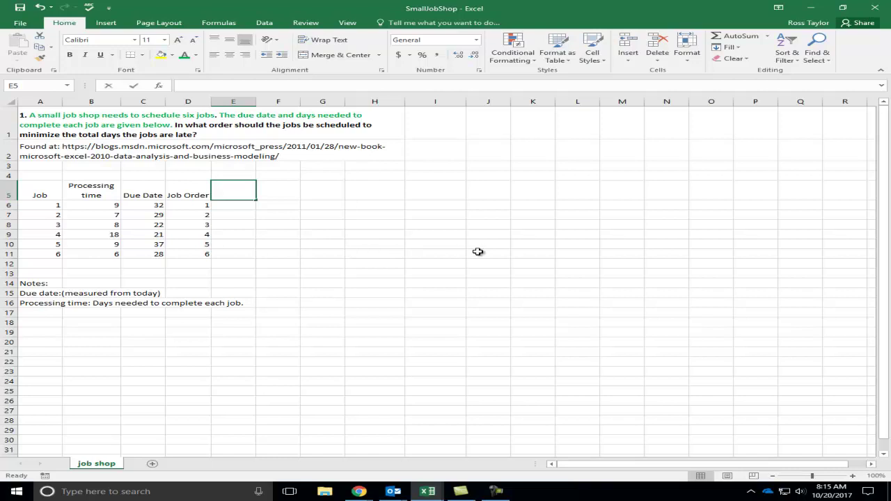
{"action": "type", "text": "Days Late"}
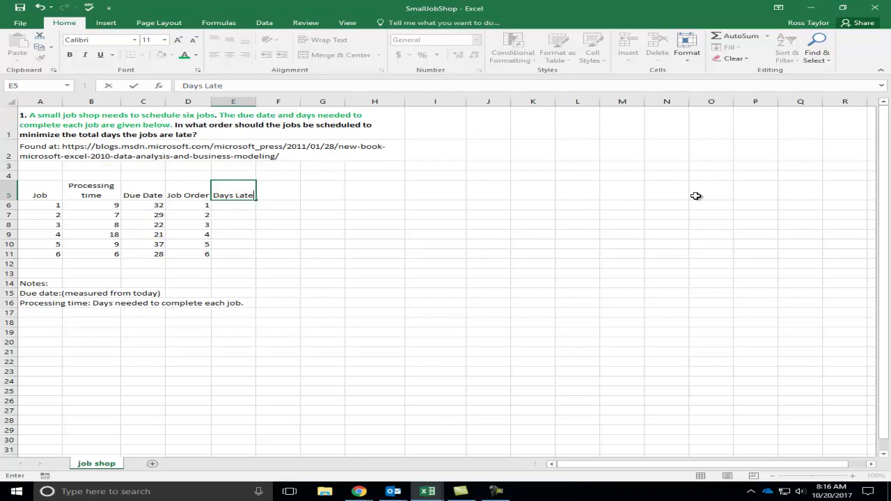
{"action": "key", "text": "Return"}
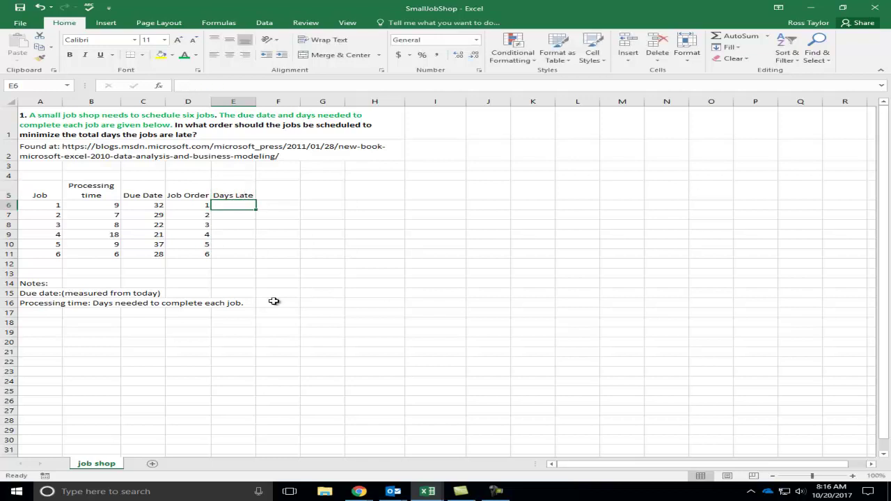
Enter the row label "Total" in A12 directly below the last job.
{"action": "left_click", "coordinate": [34, 265]}
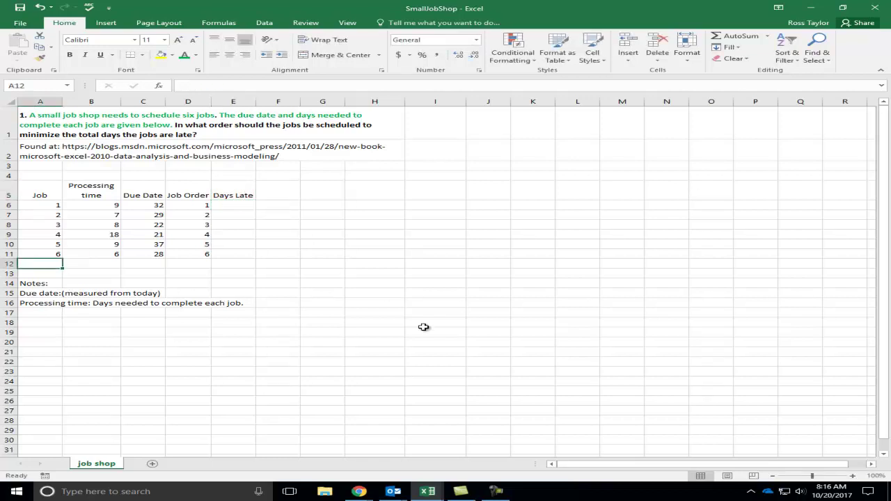
{"action": "type", "text": "Total"}
{"action": "key", "text": "Return"}
Enter the formula =SUM(E6:E11) in E12 to total the Days Late column.
{"action": "key", "text": "Up"}
{"action": "key", "text": "Right"}
{"action": "key", "text": "Right"}
{"action": "key", "text": "Right"}
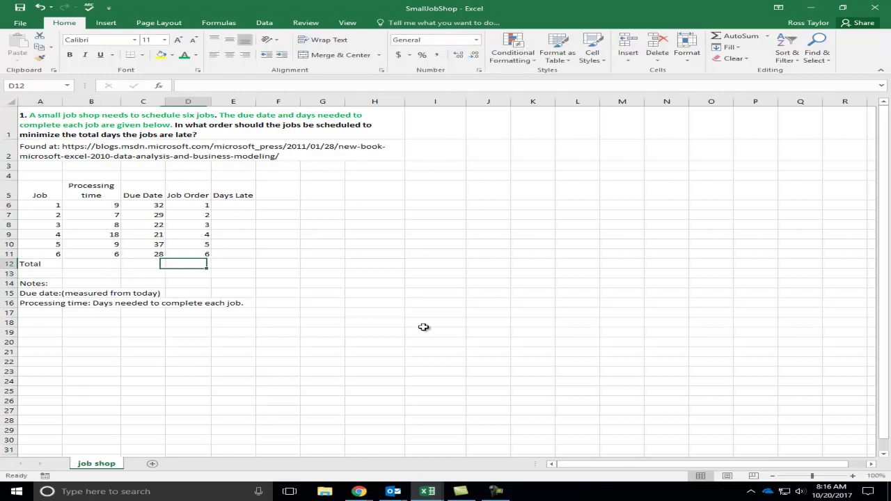
{"action": "key", "text": "Right"}
{"action": "type", "text": "=sum"}
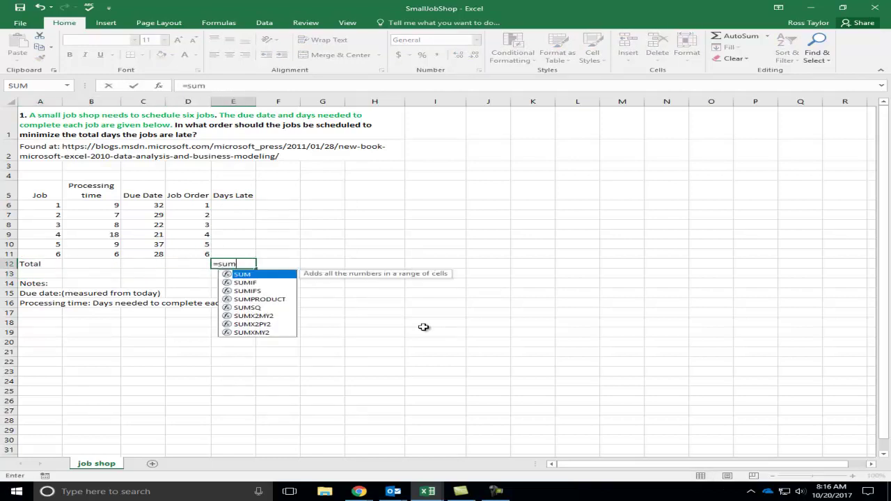
{"action": "type", "text": "("}
{"action": "key", "text": "Up"}
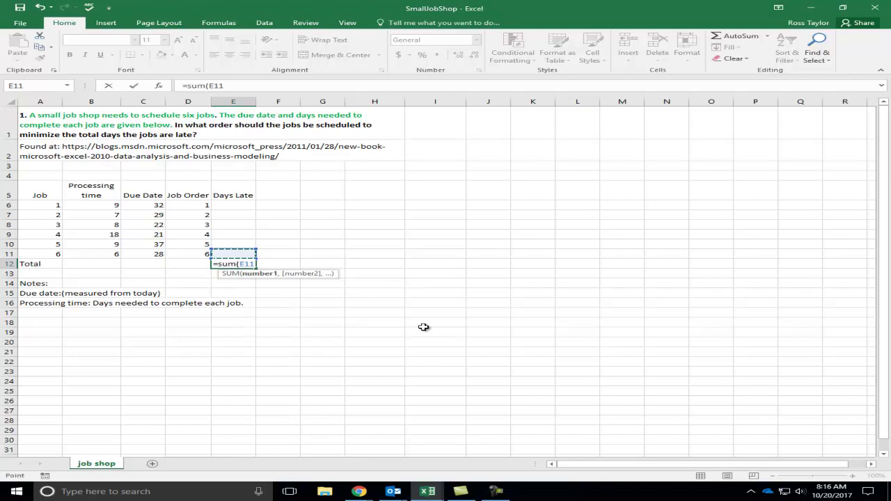
{"action": "key", "text": "shift+Up"}
{"action": "key", "text": "shift+Up"}
{"action": "key", "text": "shift+Up"}
{"action": "key", "text": "shift+Up"}
{"action": "key", "text": "shift+Up"}
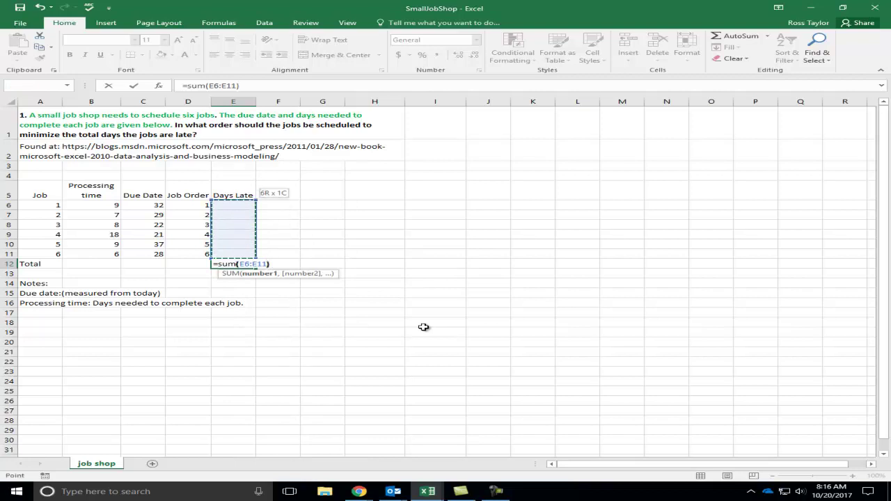
{"action": "key", "text": "Return"}
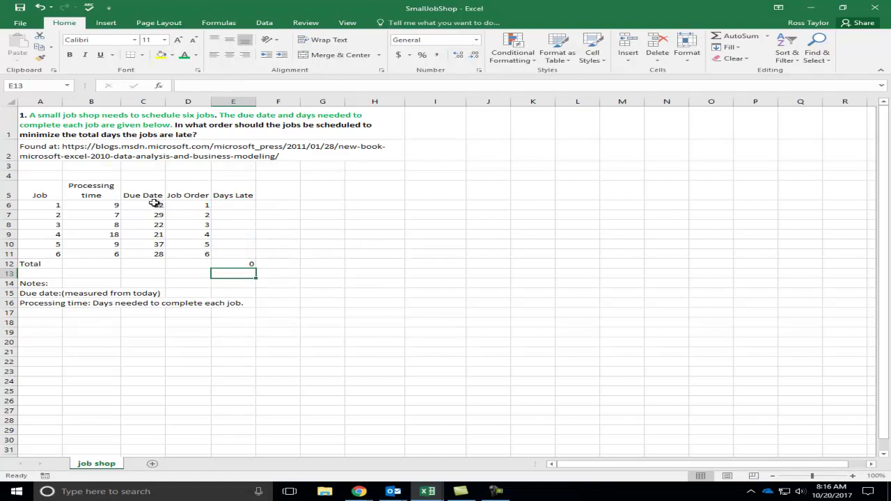
Move the Days Late column with its total from E5:E12 to H5:H12.
{"action": "left_click", "coordinate": [154, 204]}
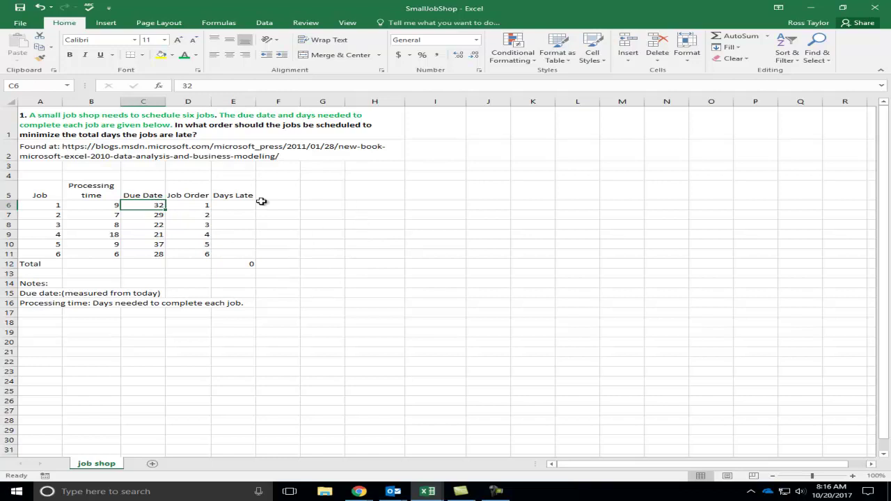
{"action": "left_click_drag", "start_coordinate": [240, 195], "coordinate": [243, 263]}
{"action": "left_click", "coordinate": [243, 263]}
{"action": "left_click_drag", "start_coordinate": [237, 195], "coordinate": [239, 262]}
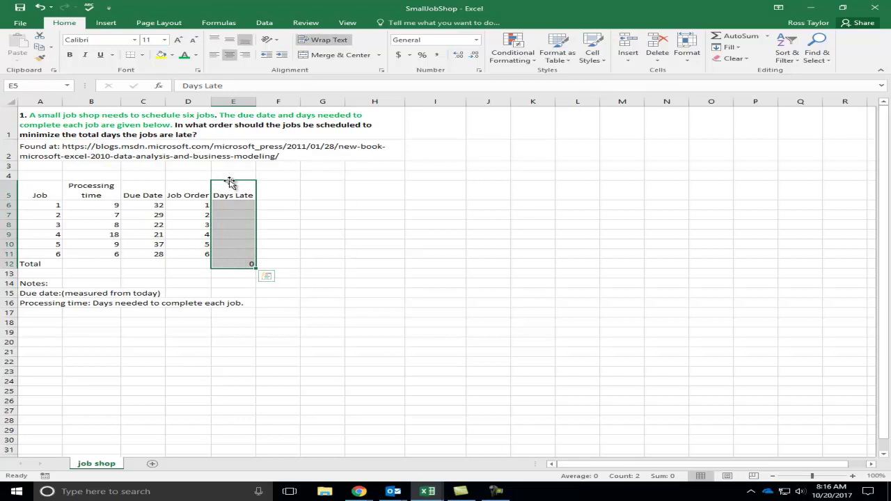
{"action": "left_click_drag", "start_coordinate": [234, 186], "coordinate": [361, 202]}
{"action": "left_click", "coordinate": [274, 231]}
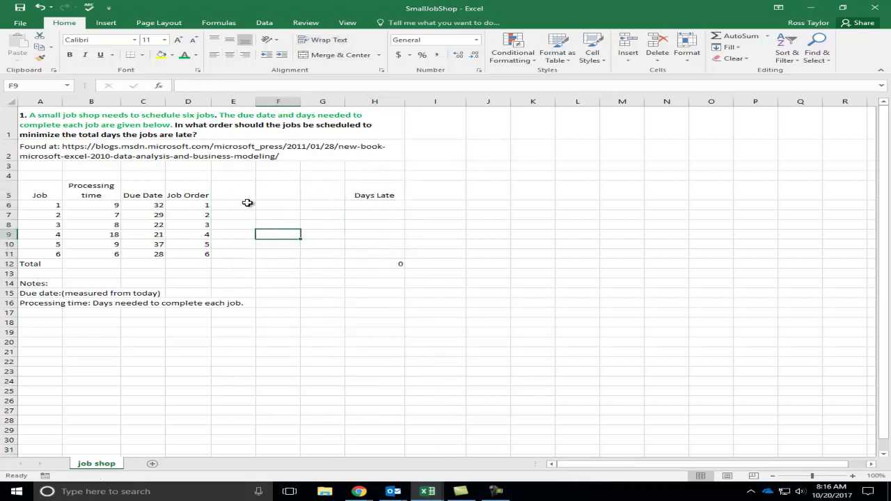
Enter the heading "Days Until Done" in the vacated cell E5.
{"action": "left_click", "coordinate": [250, 205]}
{"action": "left_click", "coordinate": [242, 195]}
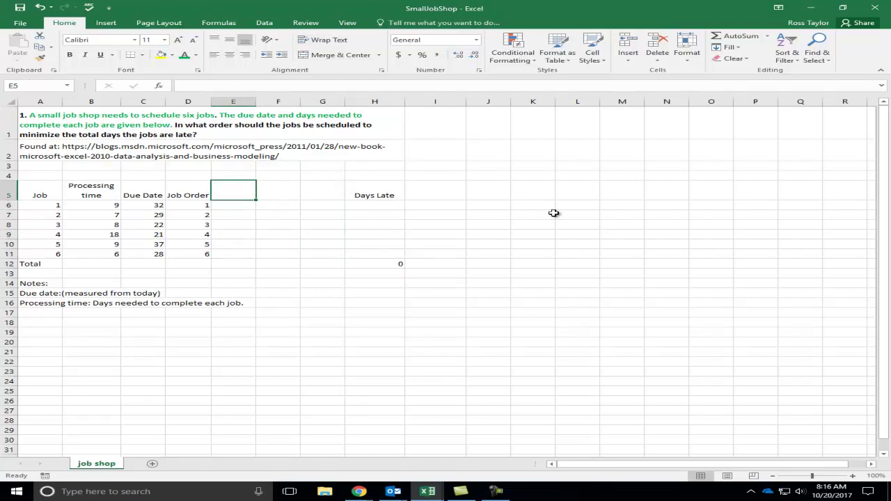
{"action": "type", "text": "Days Until"}
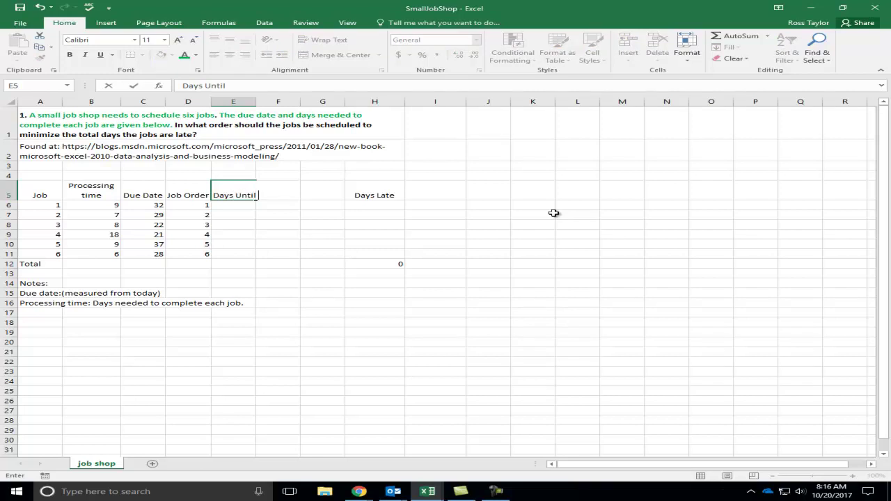
{"action": "type", "text": " Done"}
{"action": "key", "text": "Return"}
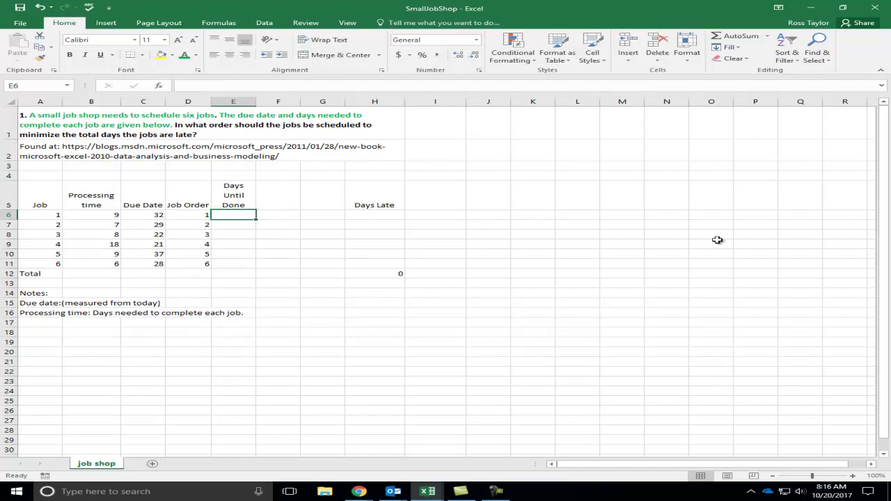
{"action": "left_click", "coordinate": [233, 195]}
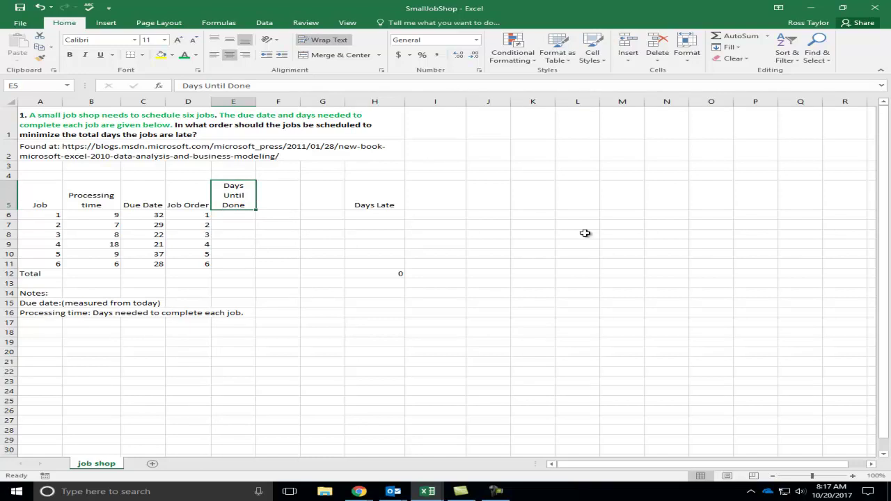
{"action": "key", "text": "Down"}
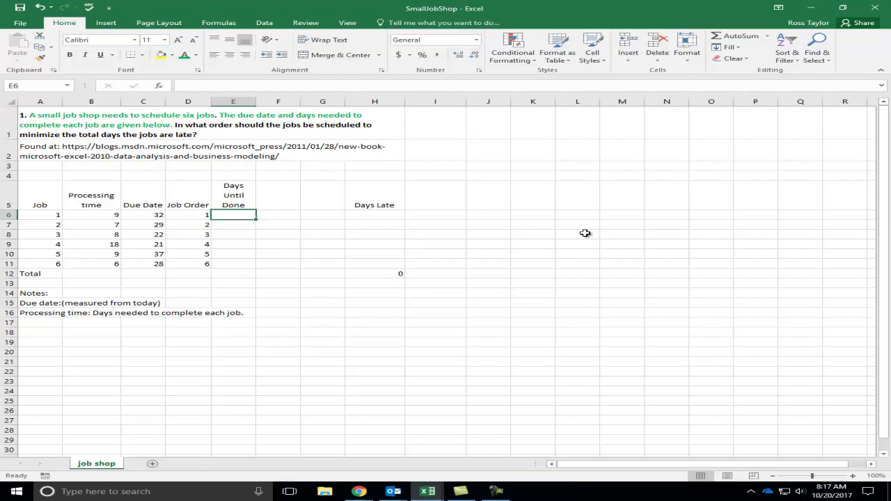
{"action": "left_click", "coordinate": [197, 217]}
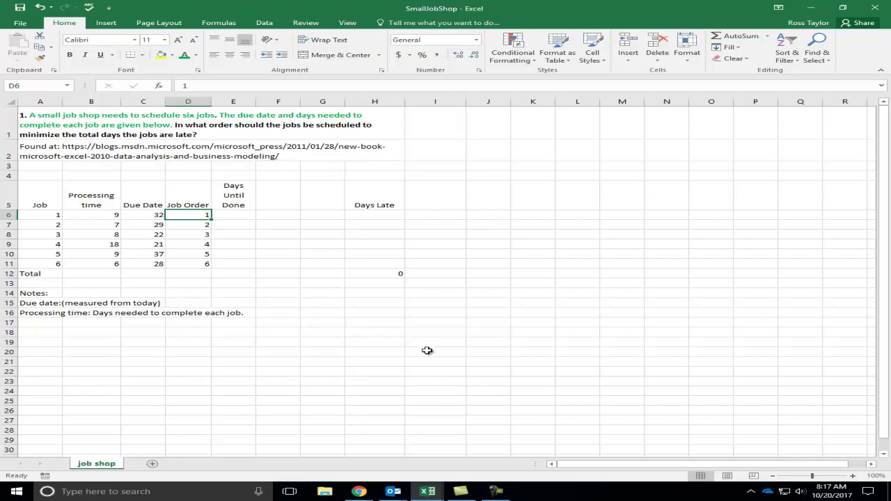
{"action": "left_click", "coordinate": [96, 215]}
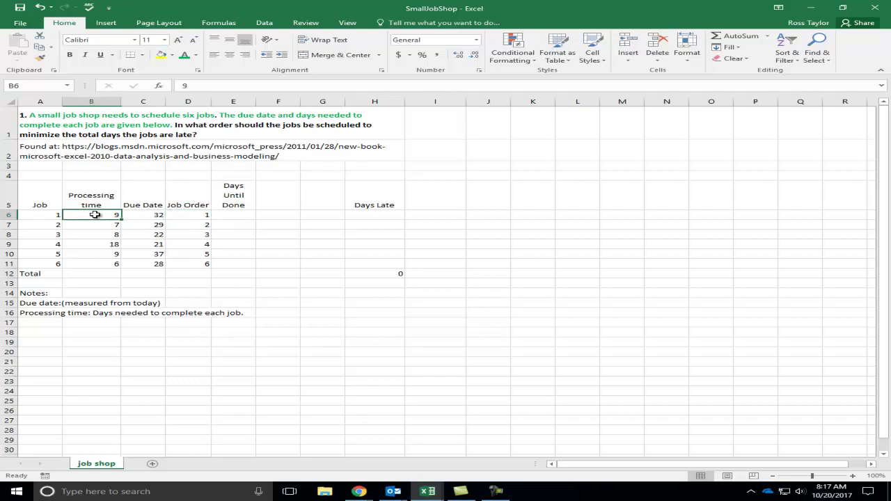
{"action": "left_click", "coordinate": [227, 220]}
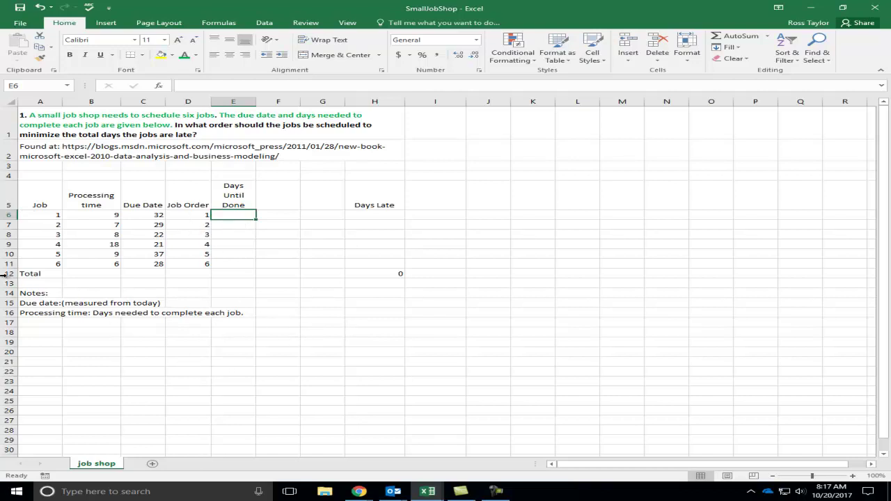
Insert eight blank rows above the Total row, between the last job and the total.
{"action": "left_click_drag", "start_coordinate": [9, 274], "coordinate": [40, 339]}
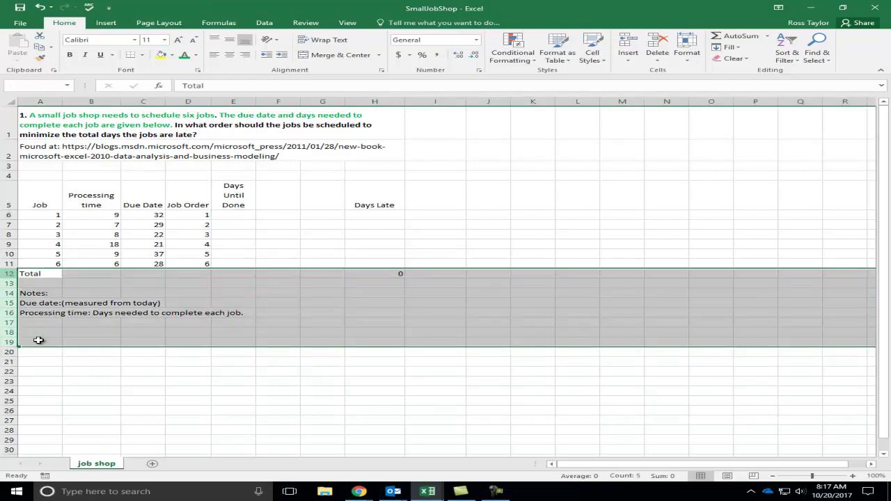
{"action": "right_click", "coordinate": [90, 329]}
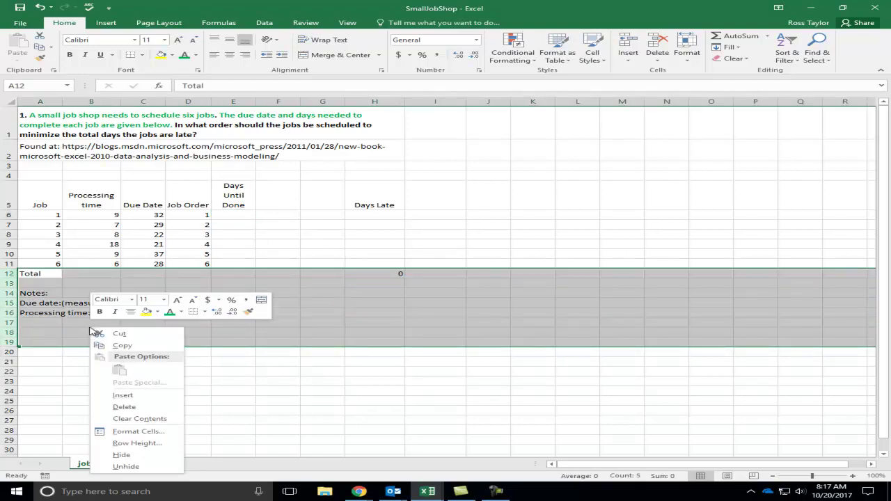
{"action": "left_click", "coordinate": [164, 395]}
{"action": "left_click", "coordinate": [227, 352]}
Move the Job Order through Days Late block from D5:H11 to A13:E19 below the job table.
{"action": "left_click_drag", "start_coordinate": [197, 206], "coordinate": [378, 255]}
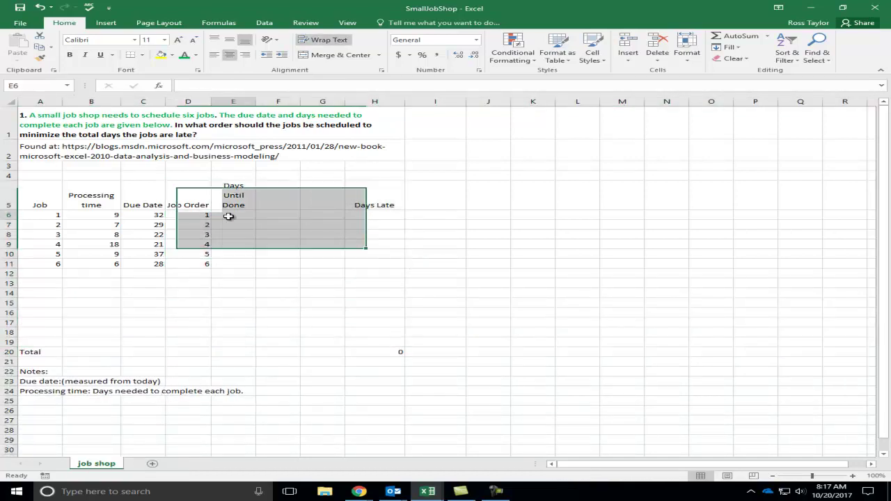
{"action": "left_click", "coordinate": [201, 195]}
{"action": "left_click_drag", "start_coordinate": [200, 195], "coordinate": [372, 264]}
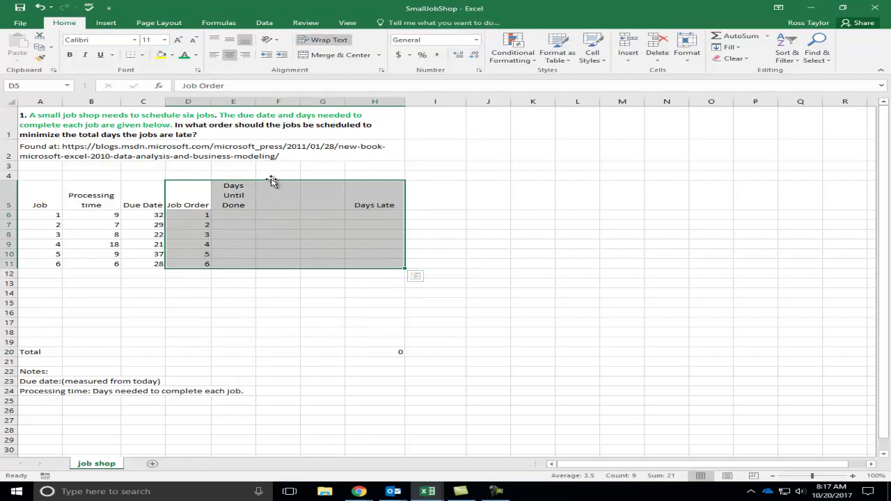
{"action": "left_click_drag", "start_coordinate": [272, 187], "coordinate": [111, 294]}
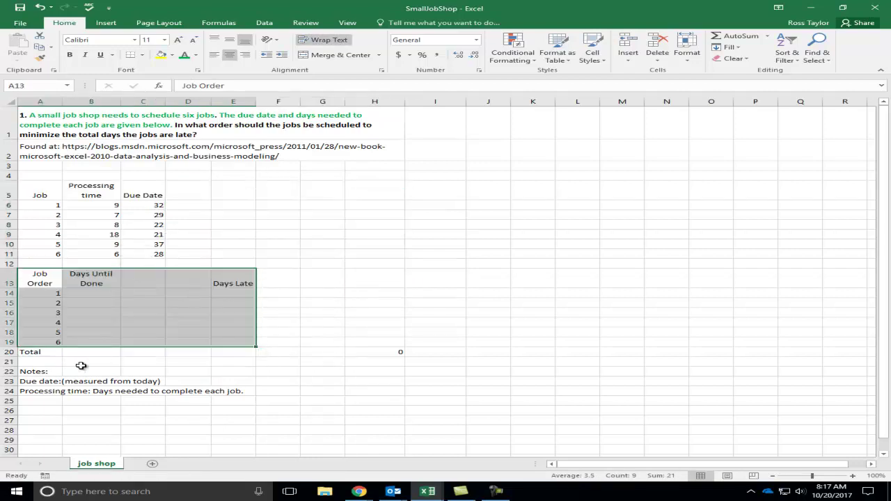
{"action": "left_click", "coordinate": [31, 353]}
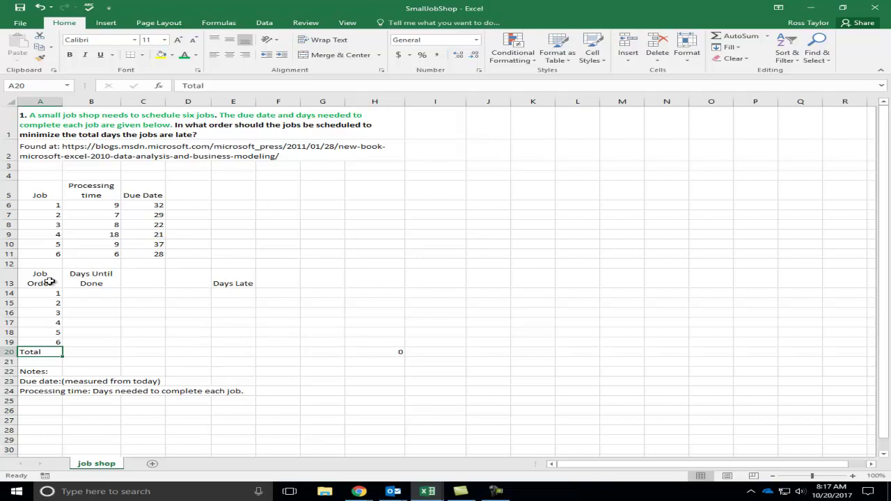
Make the headings in A5:C5 and A13:E13 bold.
{"action": "left_click_drag", "start_coordinate": [42, 186], "coordinate": [144, 192]}
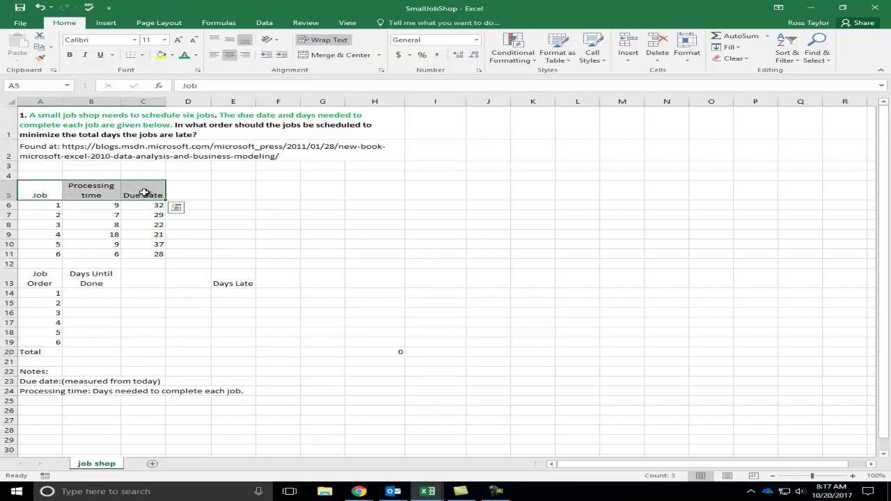
{"action": "left_click_drag", "start_coordinate": [44, 277], "coordinate": [234, 288]}
{"action": "left_click", "coordinate": [266, 295]}
{"action": "left_click", "coordinate": [97, 295]}
{"action": "left_click", "coordinate": [53, 295]}
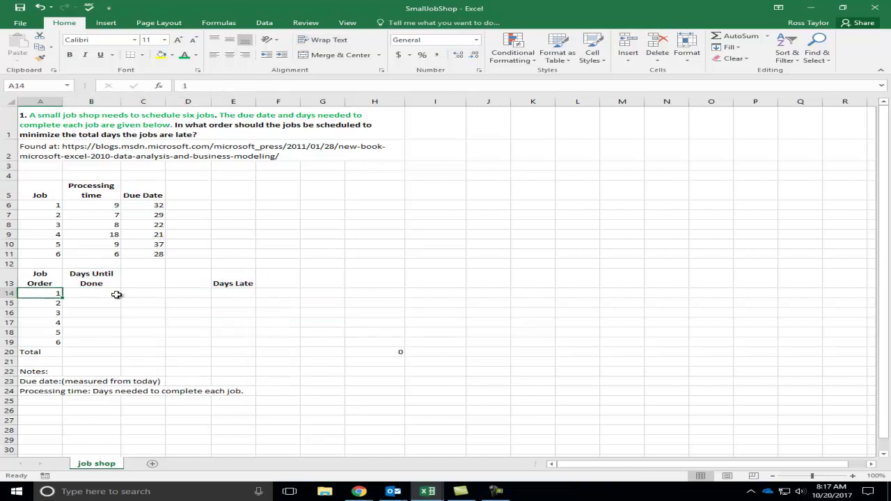
{"action": "key", "text": "Right"}
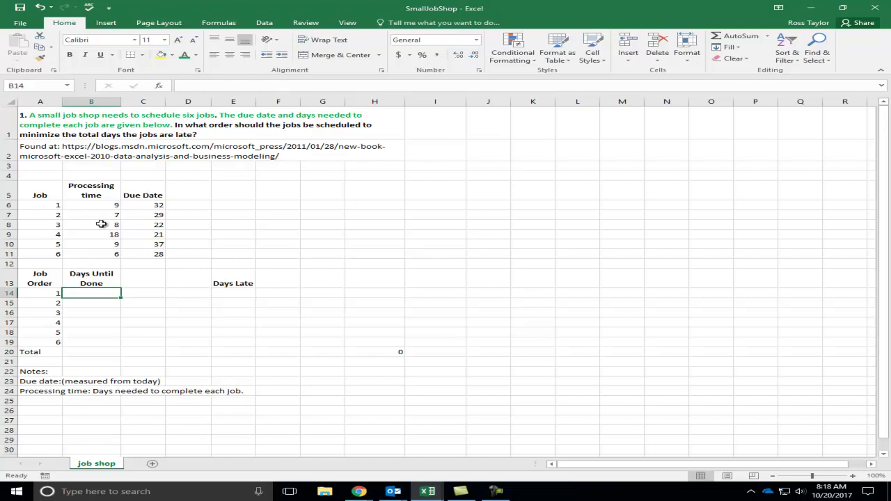
Try a transposed paste of the job table A5:C11 at J6, and undo it.
{"action": "left_click", "coordinate": [43, 207]}
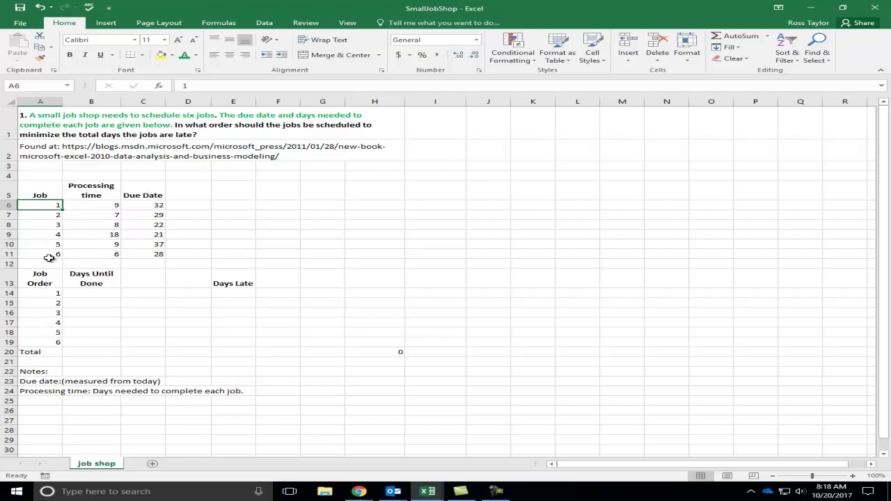
{"action": "left_click_drag", "start_coordinate": [33, 195], "coordinate": [123, 252]}
{"action": "right_click", "coordinate": [78, 214]}
{"action": "left_click", "coordinate": [106, 230]}
{"action": "right_click", "coordinate": [487, 209]}
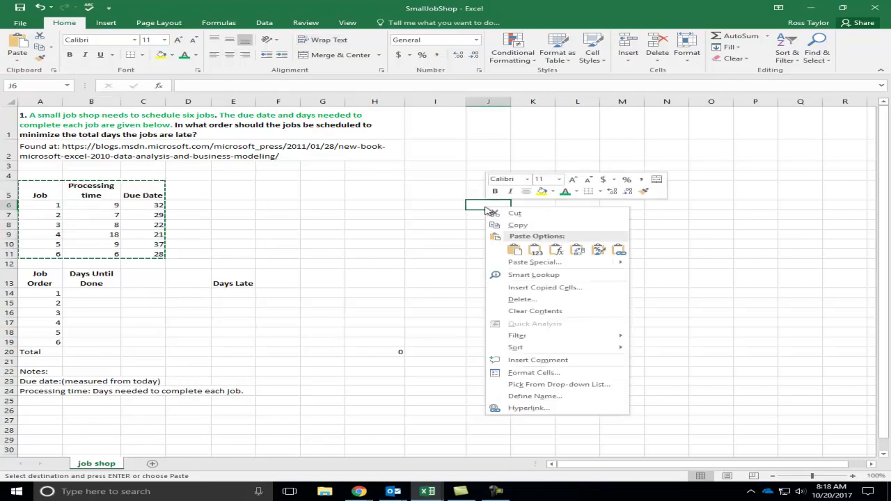
{"action": "left_click", "coordinate": [577, 251]}
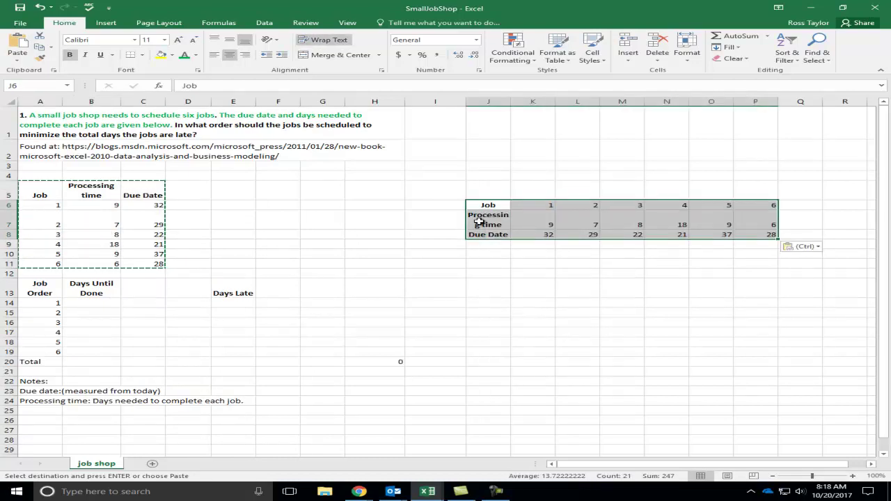
{"action": "key", "text": "ctrl+z"}
{"action": "left_click", "coordinate": [443, 276]}
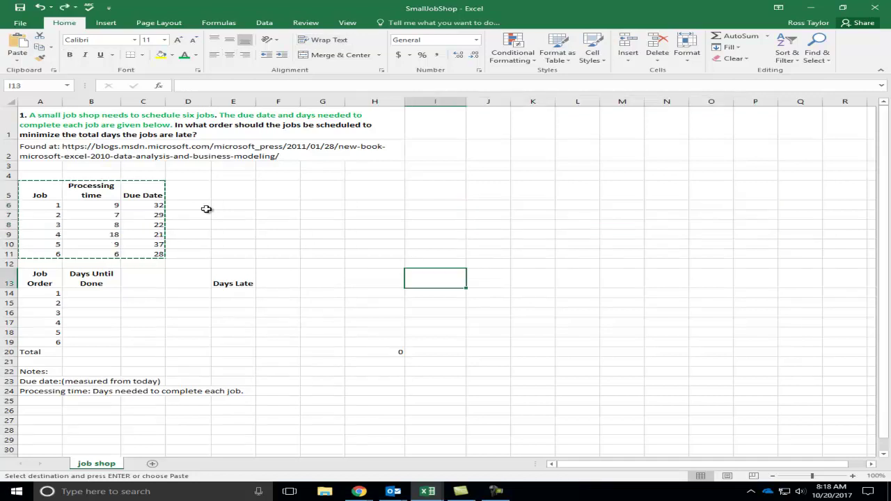
{"action": "left_click", "coordinate": [109, 305]}
{"action": "left_click", "coordinate": [98, 294]}
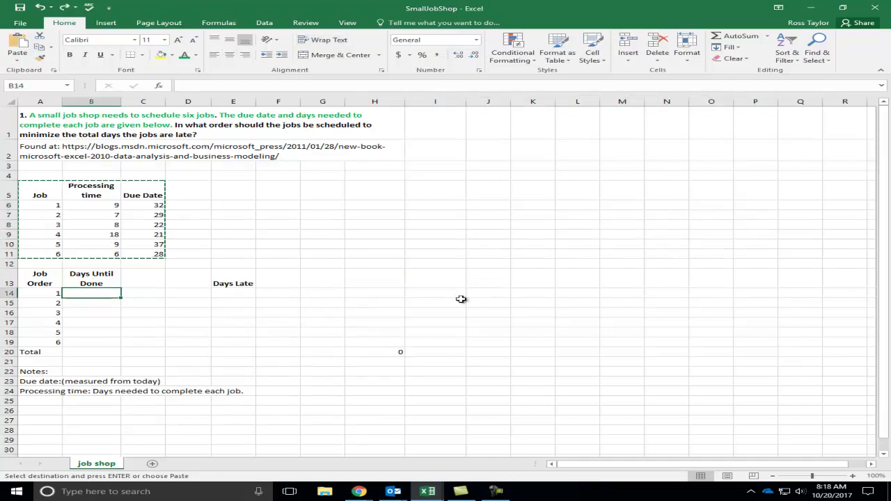
{"action": "type", "text": "=v"}
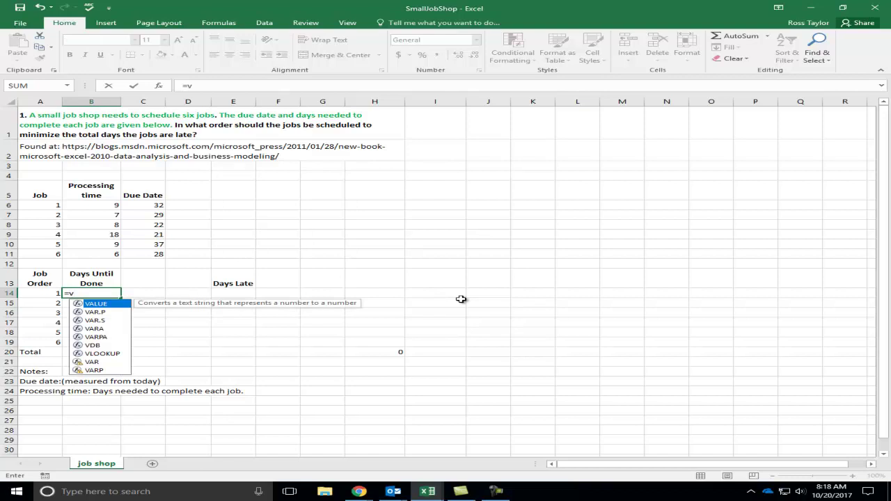
{"action": "key", "text": "Escape"}
{"action": "left_click", "coordinate": [307, 226]}
{"action": "left_click", "coordinate": [38, 83]}
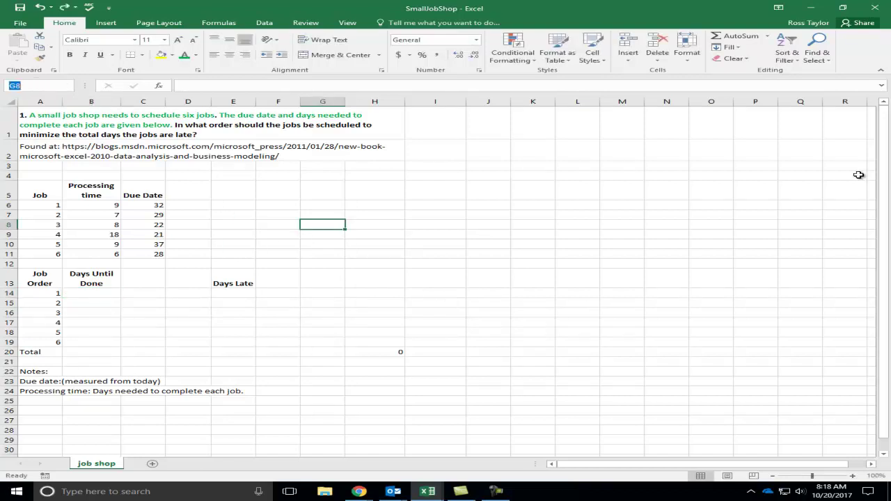
Name the job data range A6:C11 tblJob and select it by that name to check its extent.
{"action": "left_click_drag", "start_coordinate": [134, 221], "coordinate": [141, 253]}
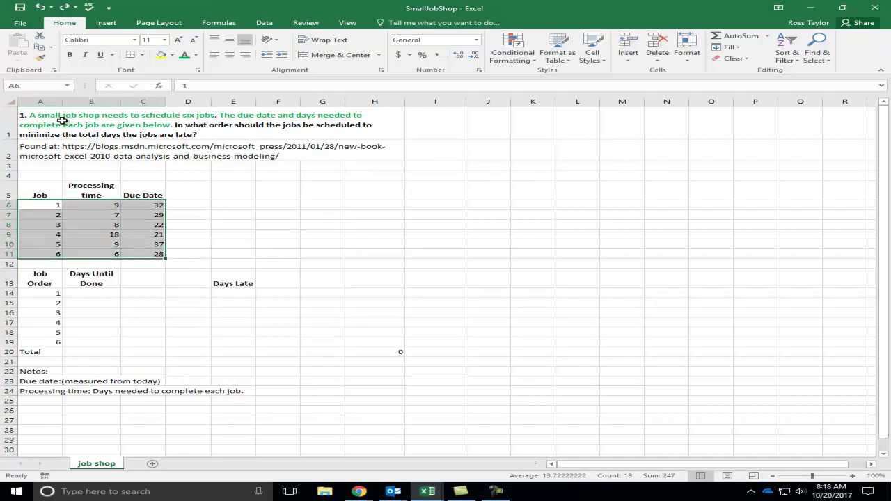
{"action": "left_click", "coordinate": [41, 85]}
{"action": "type", "text": "Job"}
{"action": "key", "text": "Home"}
{"action": "type", "text": "tbl"}
{"action": "key", "text": "Return"}
{"action": "left_click", "coordinate": [431, 251]}
{"action": "left_click", "coordinate": [253, 241]}
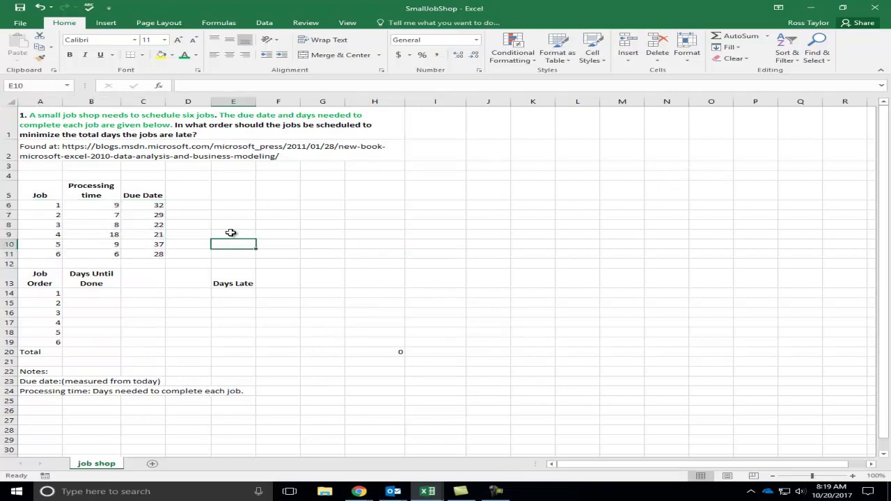
{"action": "left_click", "coordinate": [48, 215]}
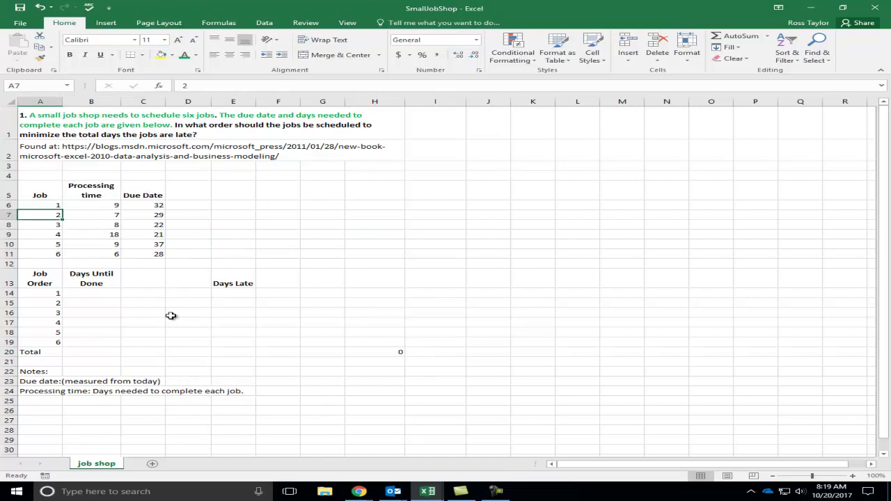
{"action": "left_click", "coordinate": [67, 85]}
{"action": "left_click", "coordinate": [54, 96]}
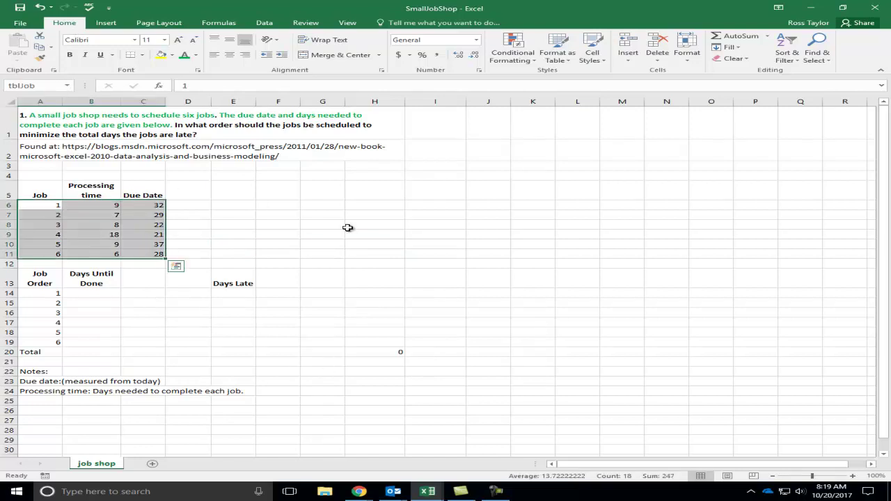
{"action": "left_click", "coordinate": [442, 293]}
Enter =VLOOKUP(A14,tblJob,2,FALSE) in B14 to look up the first scheduled job's processing time.
{"action": "left_click", "coordinate": [100, 293]}
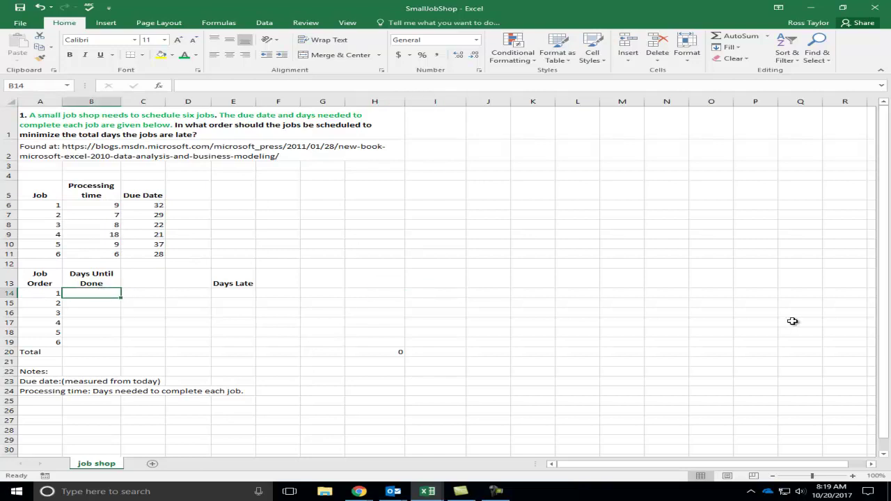
{"action": "type", "text": "=vl"}
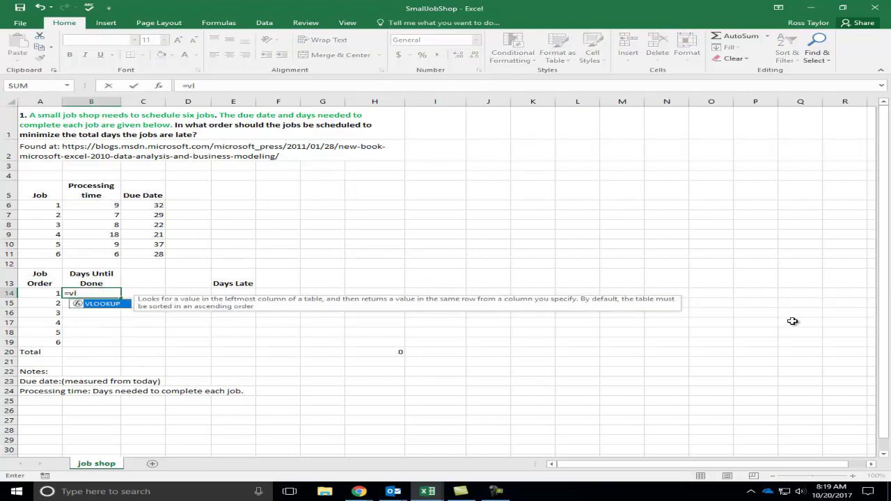
{"action": "key", "text": "Tab"}
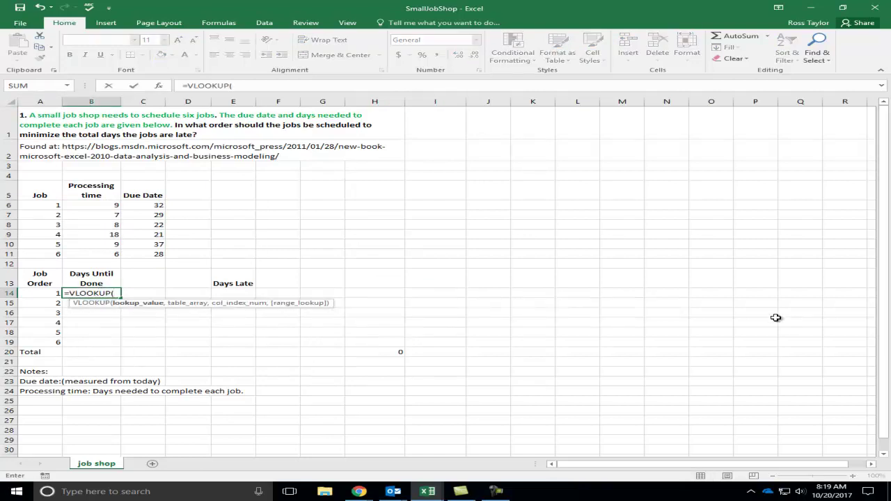
{"action": "left_click", "coordinate": [42, 291]}
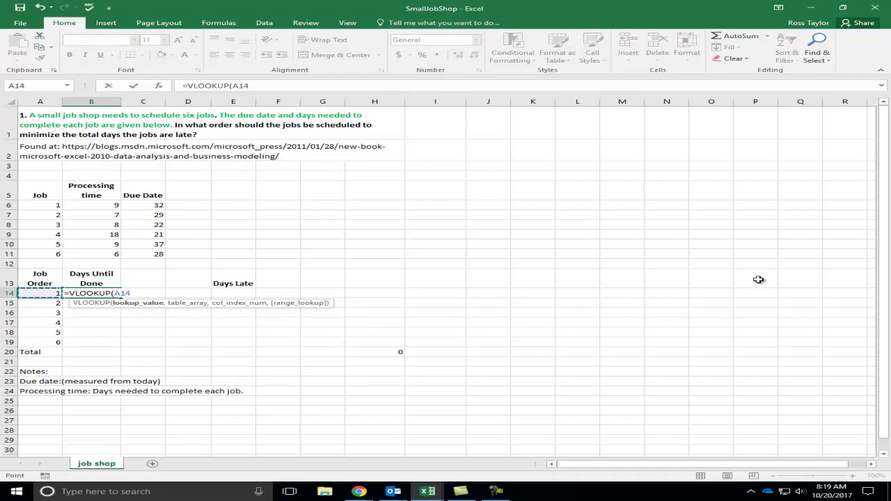
{"action": "type", "text": ","}
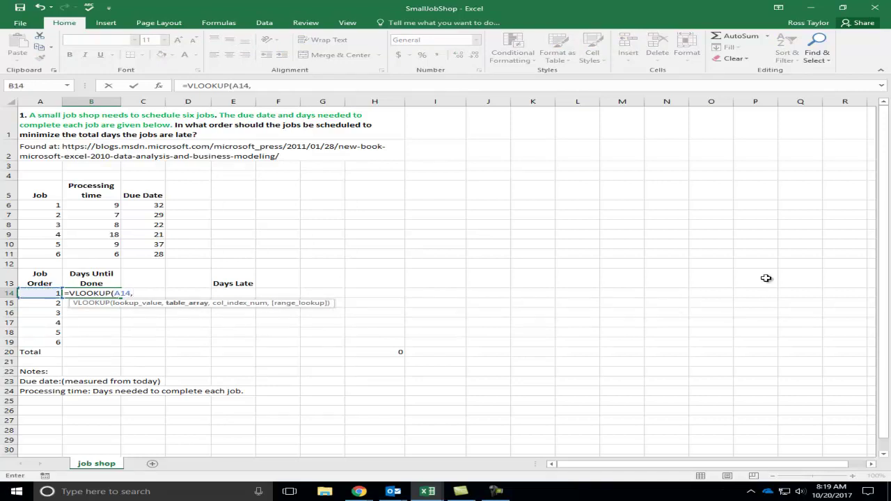
{"action": "type", "text": "tblJ"}
{"action": "key", "text": "Tab"}
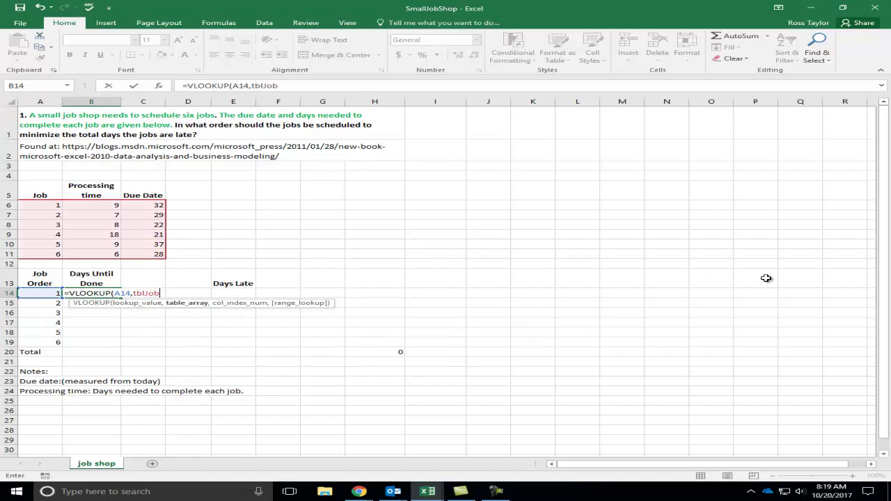
{"action": "type", "text": ","}
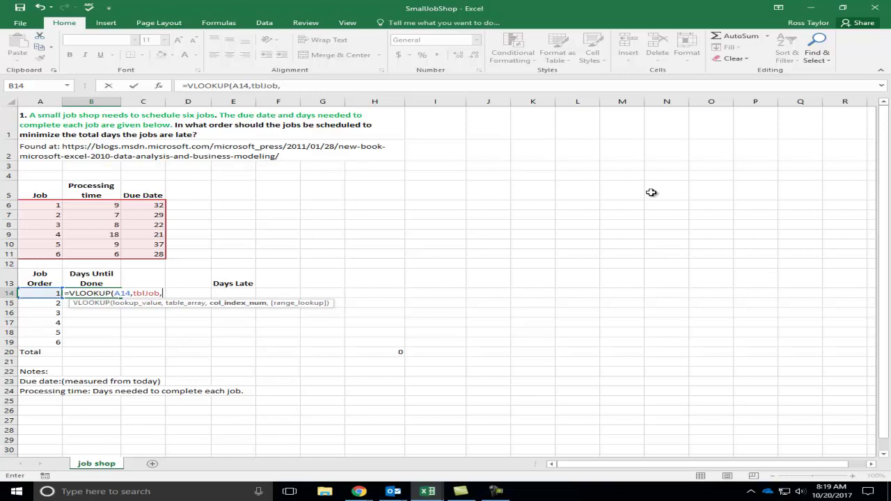
{"action": "type", "text": "2,"}
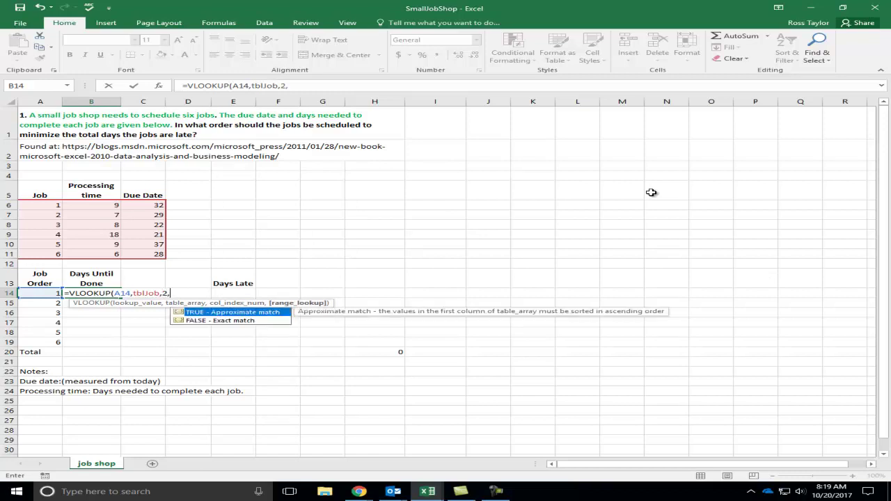
{"action": "key", "text": "Down"}
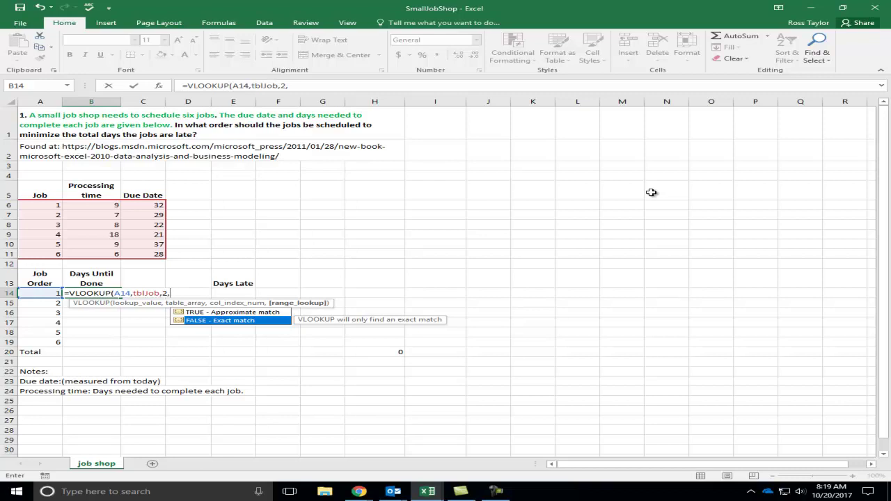
{"action": "key", "text": "Tab"}
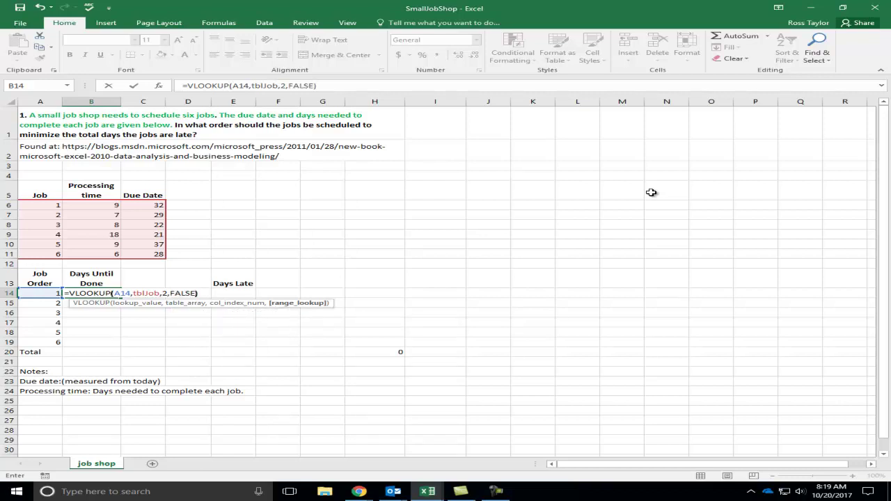
{"action": "type", "text": ")"}
{"action": "key", "text": "ctrl+Return"}
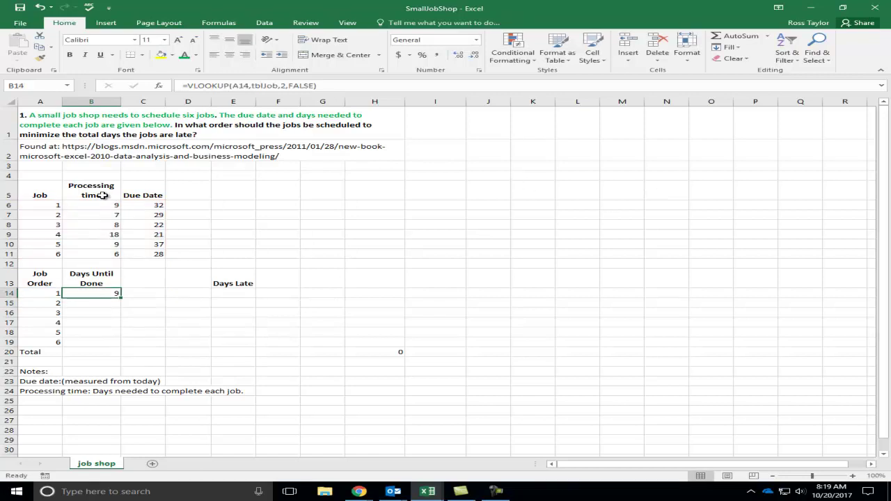
Fill the processing-time lookup from B14 down to B19 and check the copied formula in B15.
{"action": "left_click", "coordinate": [36, 295]}
{"action": "left_click_drag", "start_coordinate": [121, 296], "coordinate": [113, 346]}
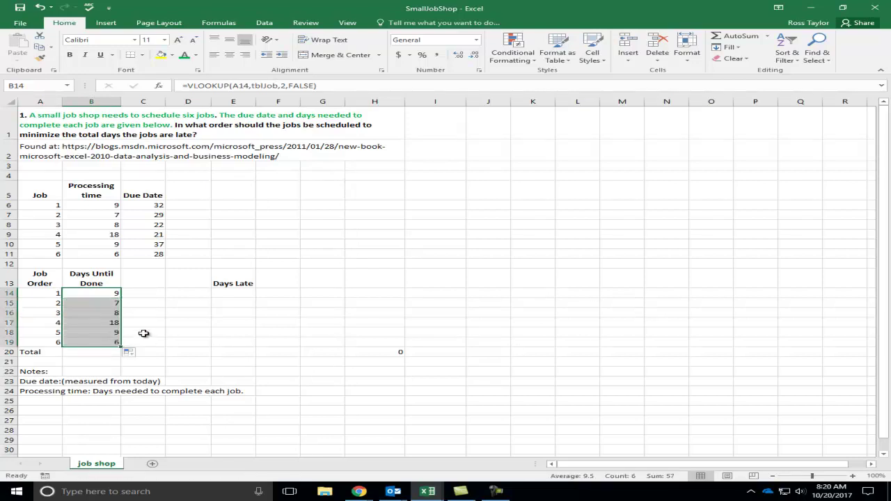
{"action": "left_click", "coordinate": [96, 283]}
{"action": "left_click", "coordinate": [91, 292]}
{"action": "left_click", "coordinate": [56, 293]}
{"action": "left_click", "coordinate": [91, 302]}
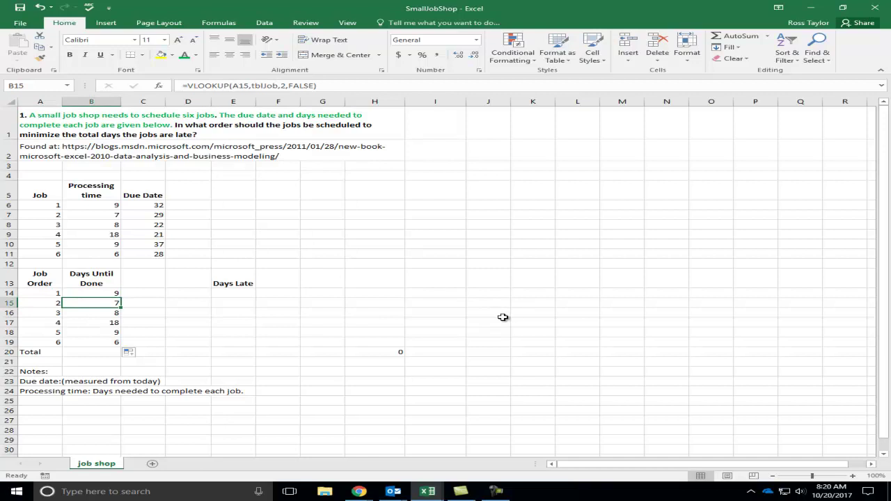
Clear the copied lookup formulas from B15:B19, keeping only the one in B14.
{"action": "key", "text": "shift+Down"}
{"action": "key", "text": "shift+Down"}
{"action": "key", "text": "shift+Down"}
{"action": "key", "text": "shift+Down"}
{"action": "key", "text": "Delete"}
{"action": "key", "text": "Up"}
{"action": "key", "text": "Down"}
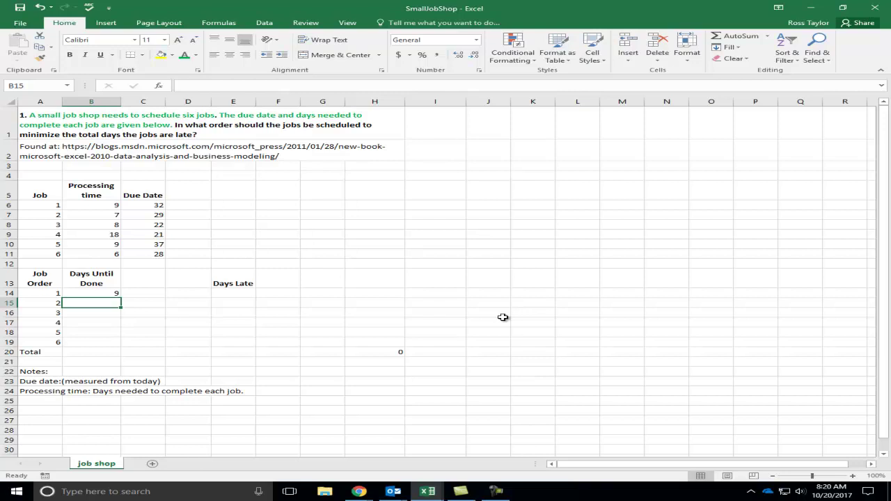
Copy the lookup formula from B14 into B15 only and select B15.
{"action": "key", "text": "Up"}
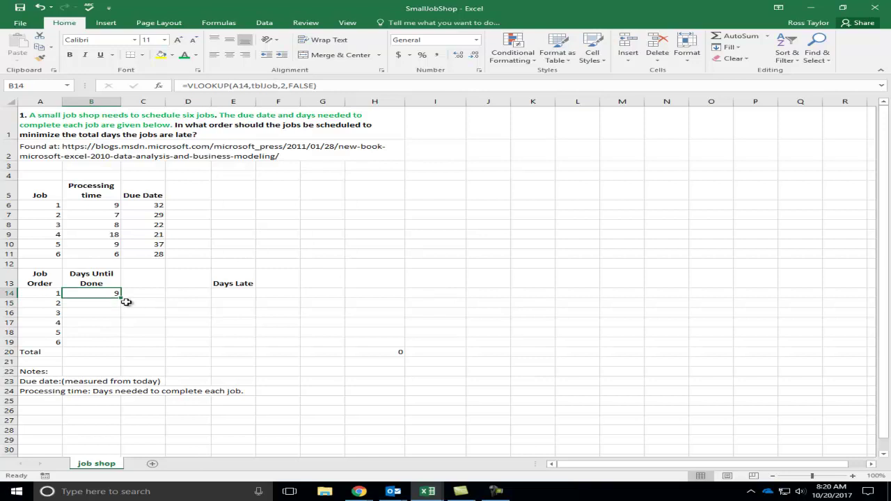
{"action": "left_click_drag", "start_coordinate": [120, 298], "coordinate": [119, 307]}
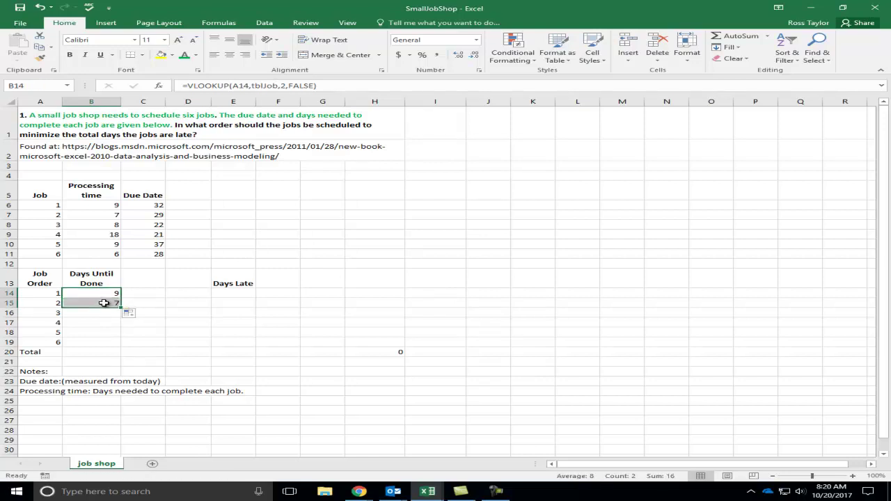
{"action": "left_click", "coordinate": [104, 303]}
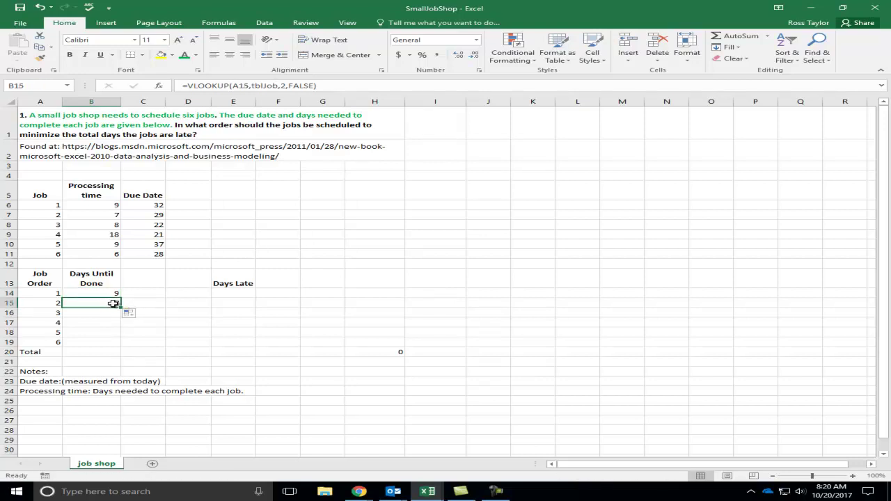
Extend the formula in B15 to =VLOOKUP(A15,tblJob,2,FALSE)+SUM(B$14:B14).
{"action": "left_click", "coordinate": [365, 81]}
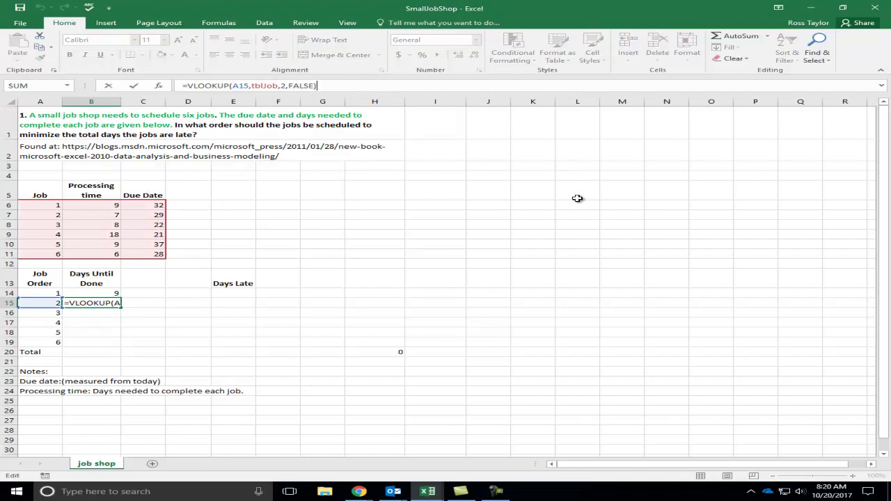
{"action": "type", "text": "+"}
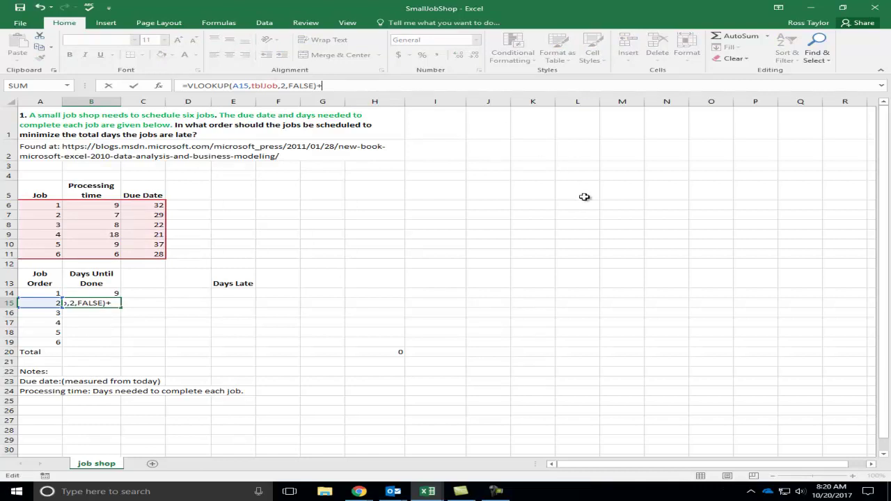
{"action": "type", "text": "su"}
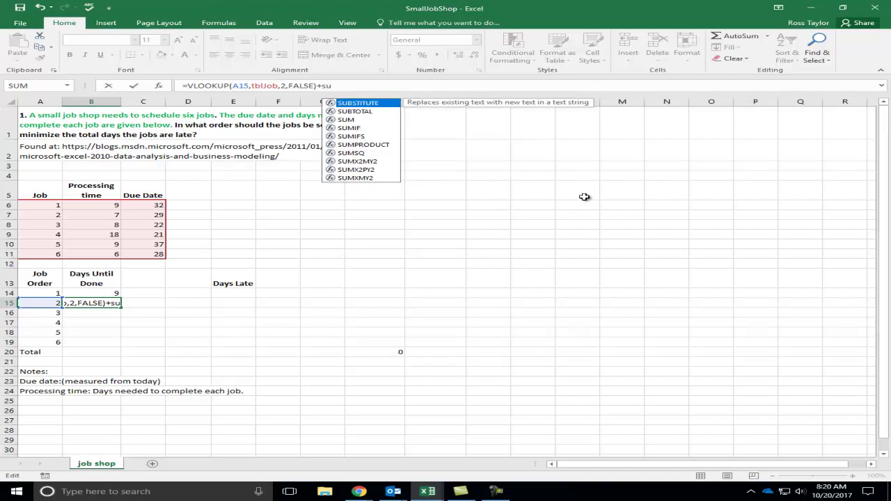
{"action": "type", "text": "m("}
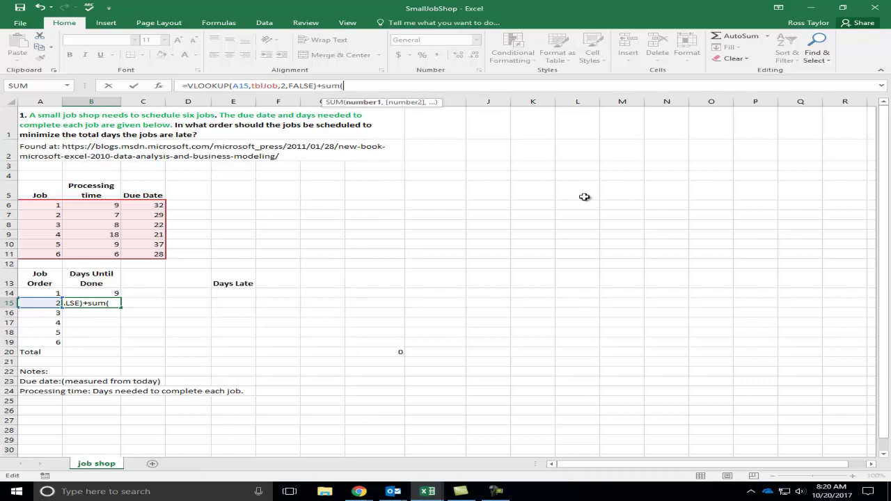
{"action": "left_click", "coordinate": [115, 295]}
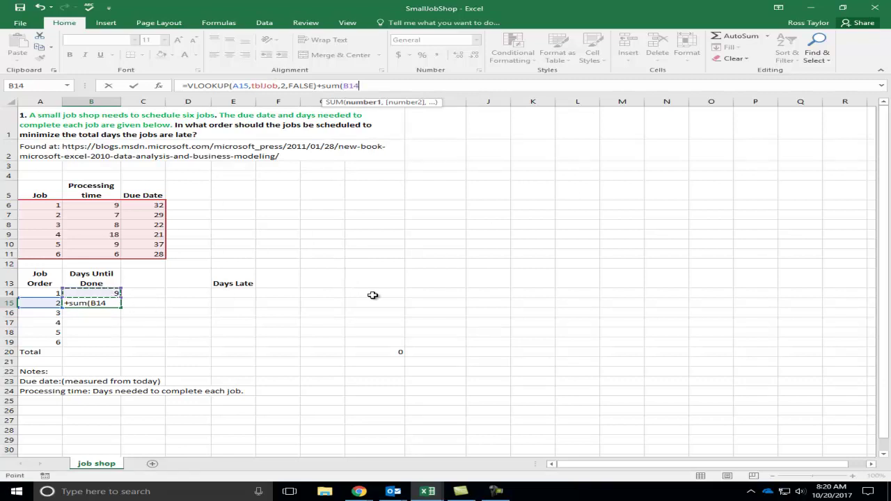
{"action": "type", "text": "$"}
{"action": "key", "text": "BackSpace"}
{"action": "key", "text": "BackSpace"}
{"action": "key", "text": "BackSpace"}
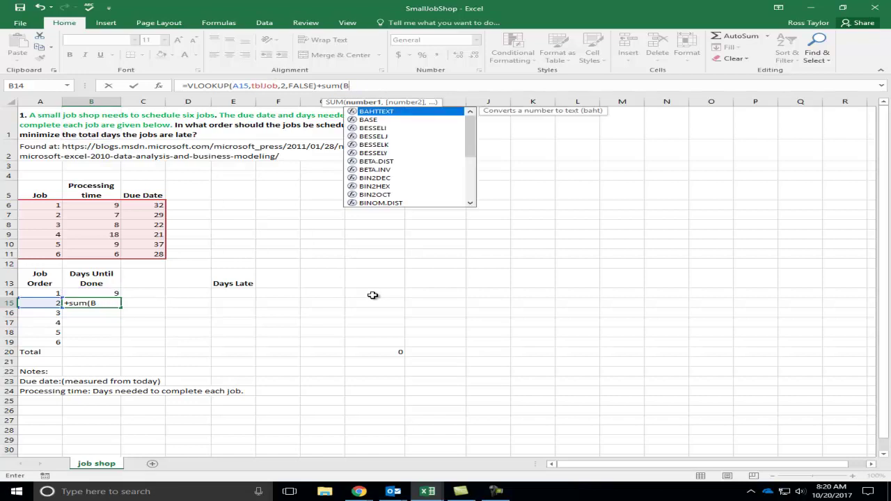
{"action": "type", "text": "$14"}
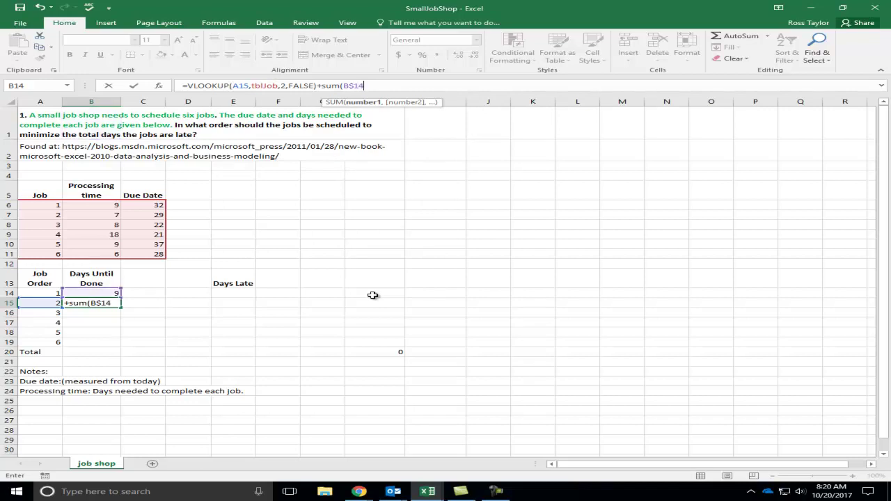
{"action": "type", "text": ":B"}
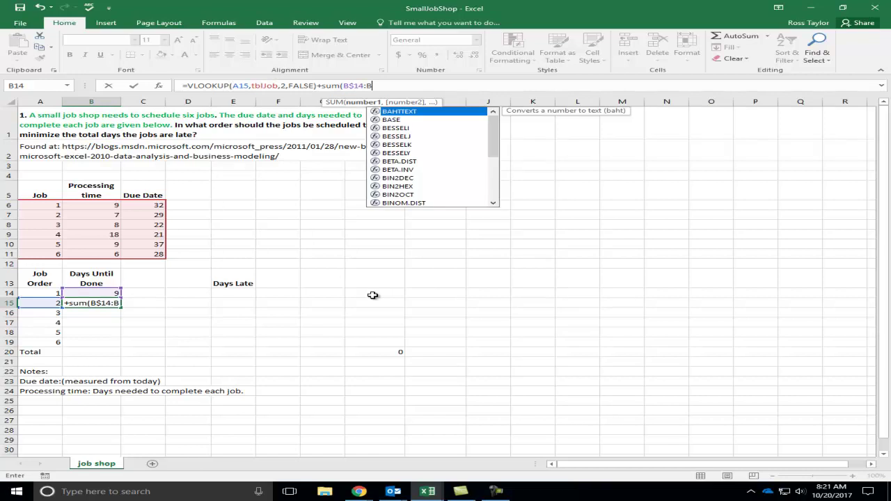
{"action": "type", "text": "14"}
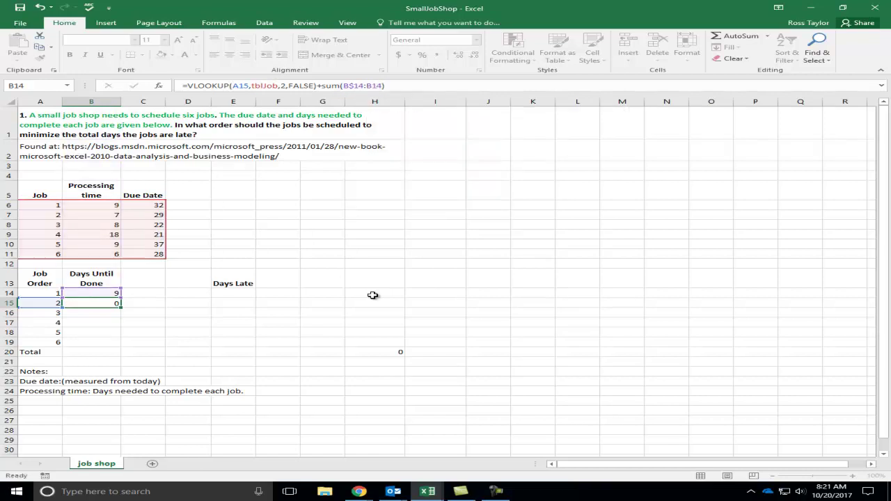
{"action": "key", "text": "ctrl+Return"}
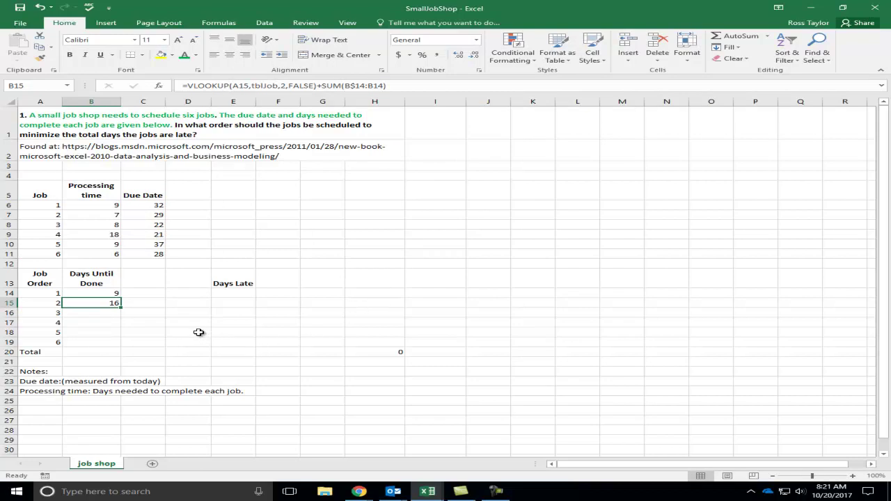
Fill the lookup-plus-SUM formula from B15 down to B19 and check the results.
{"action": "left_click_drag", "start_coordinate": [121, 308], "coordinate": [119, 347]}
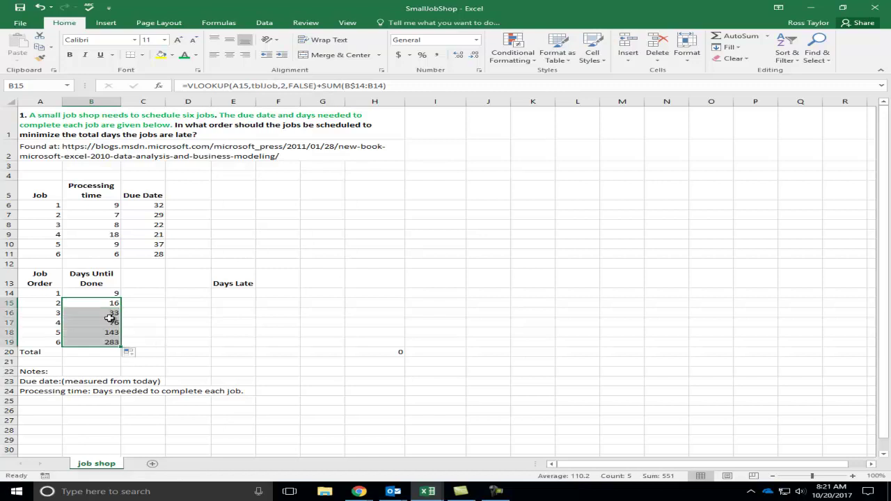
{"action": "left_click_drag", "start_coordinate": [94, 303], "coordinate": [94, 322]}
{"action": "left_click", "coordinate": [95, 303]}
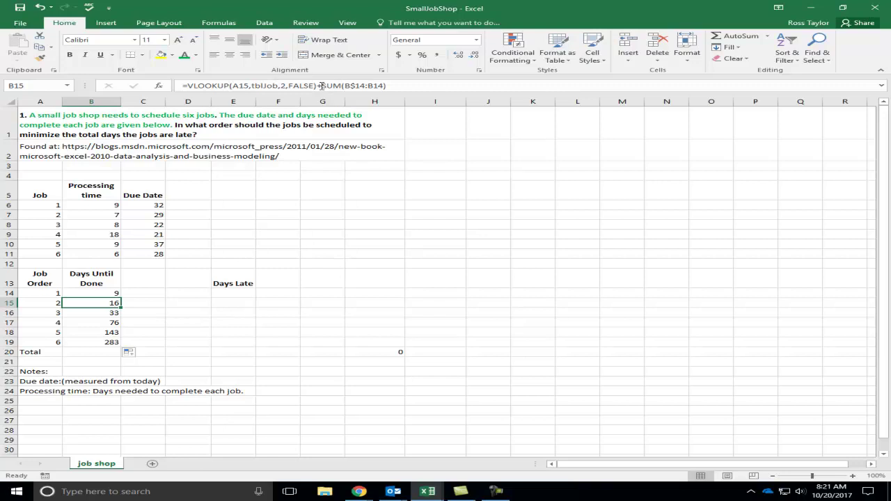
Change the formula in B15 to =VLOOKUP(A15,tblJob,2,FALSE)+B14 and fill it down to B19.
{"action": "left_click_drag", "start_coordinate": [322, 85], "coordinate": [444, 88]}
{"action": "key", "text": "Delete"}
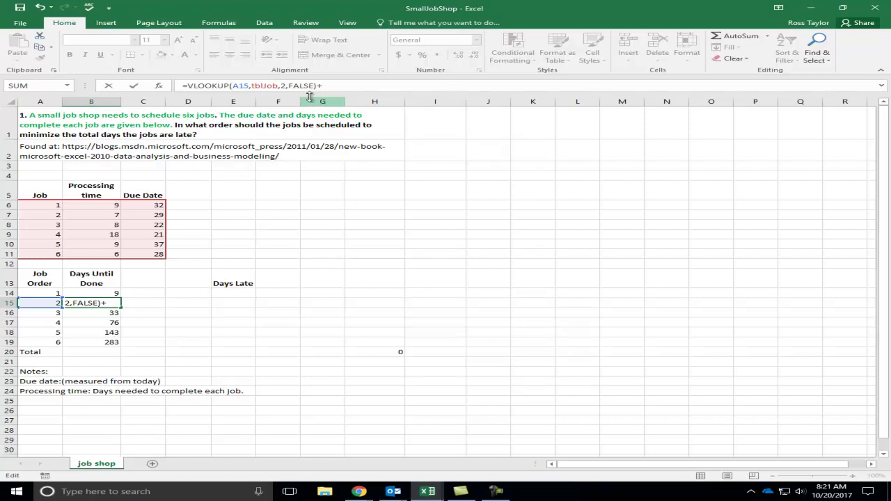
{"action": "left_click", "coordinate": [98, 295]}
{"action": "key", "text": "Return"}
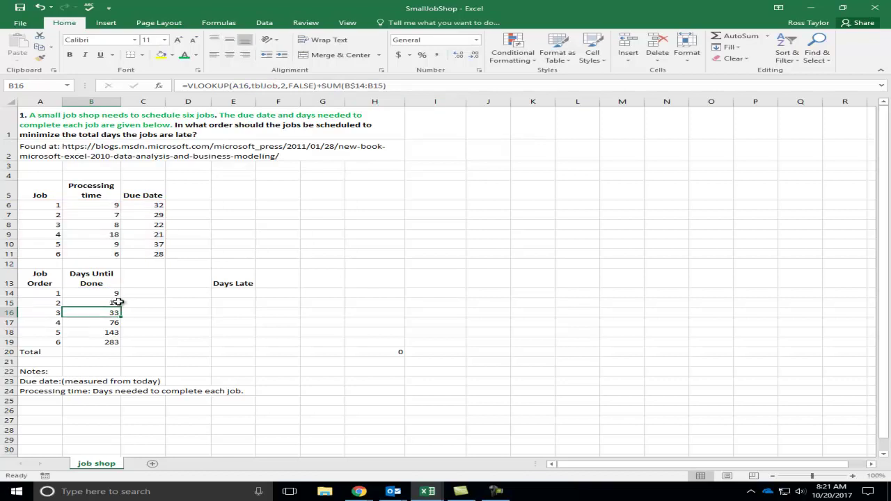
{"action": "left_click", "coordinate": [118, 302]}
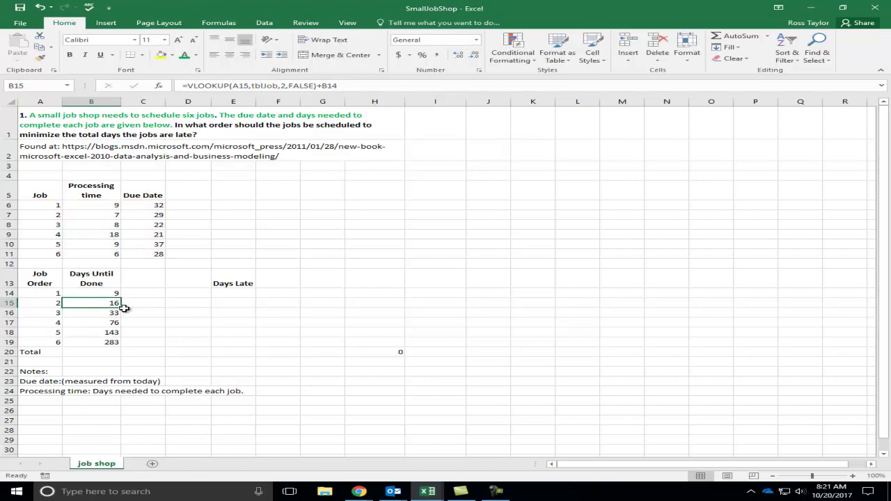
{"action": "double_click", "coordinate": [122, 309]}
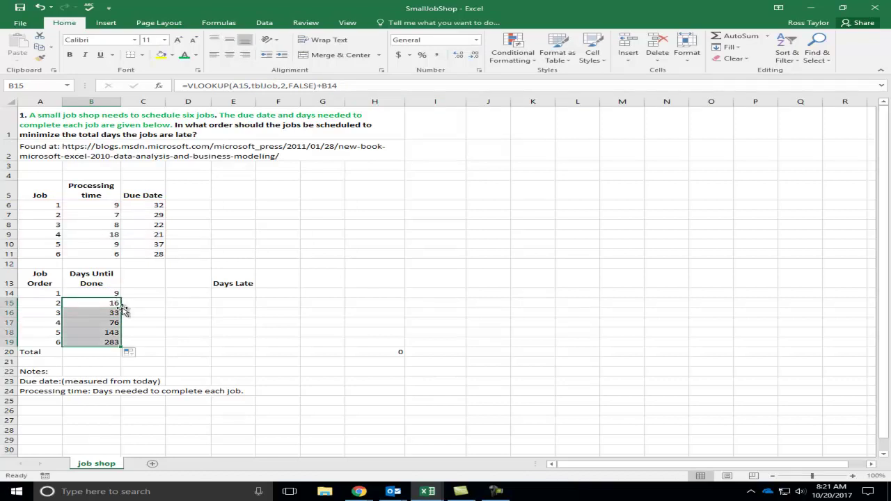
{"action": "left_click", "coordinate": [229, 354]}
{"action": "left_click", "coordinate": [99, 353]}
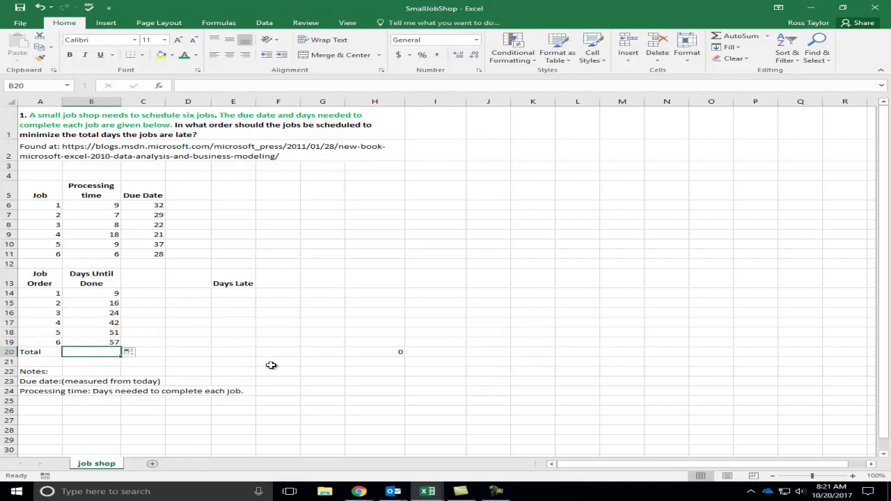
{"action": "left_click", "coordinate": [117, 345]}
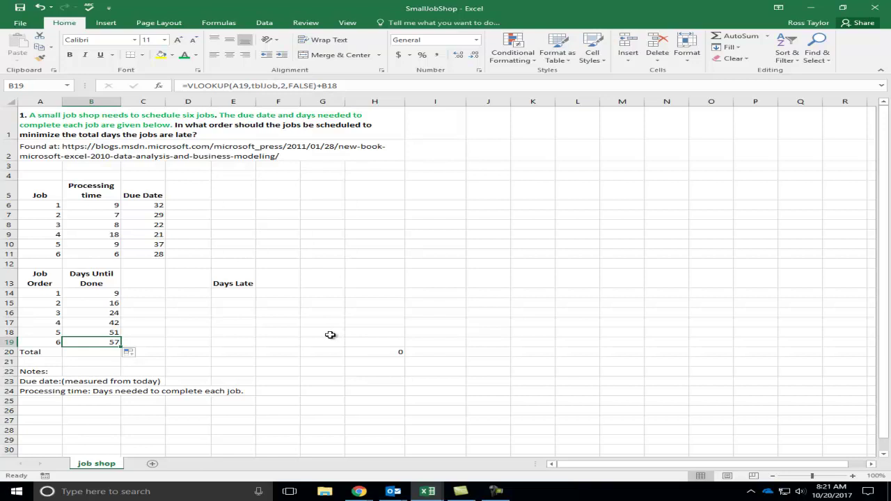
Move the Days Until Done column from B13:B19 to C13:C19 and enter the heading Days to Complete in B13.
{"action": "left_click", "coordinate": [103, 292]}
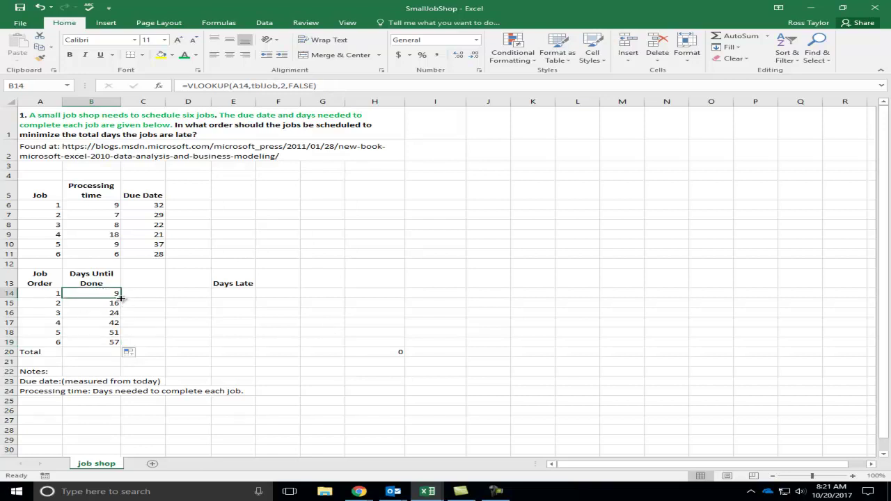
{"action": "left_click_drag", "start_coordinate": [103, 280], "coordinate": [146, 316]}
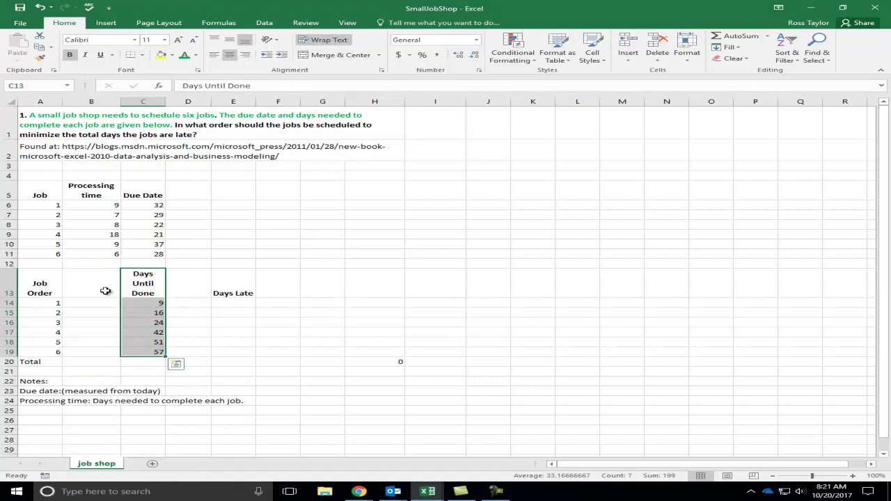
{"action": "left_click", "coordinate": [105, 290]}
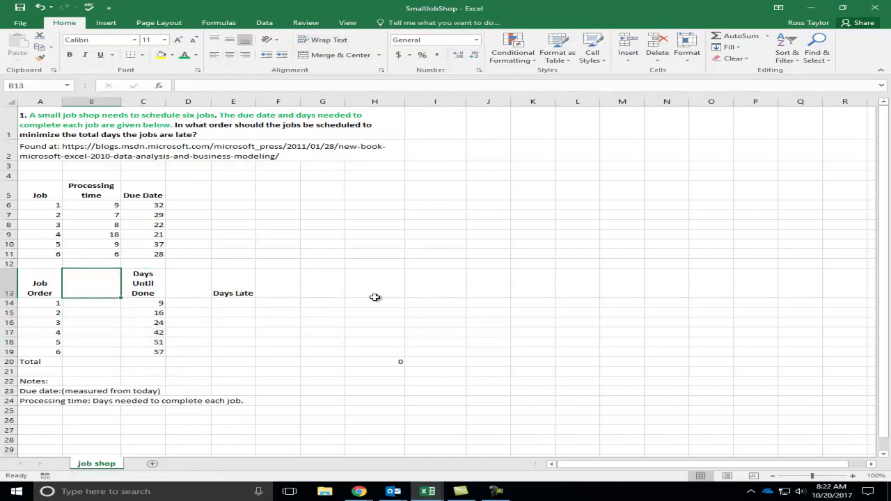
{"action": "type", "text": "Days to Co"}
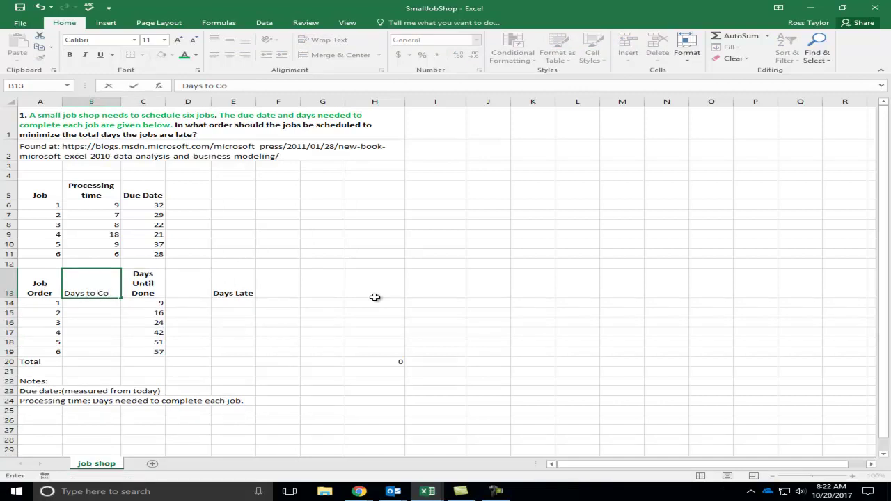
{"action": "type", "text": "mplete"}
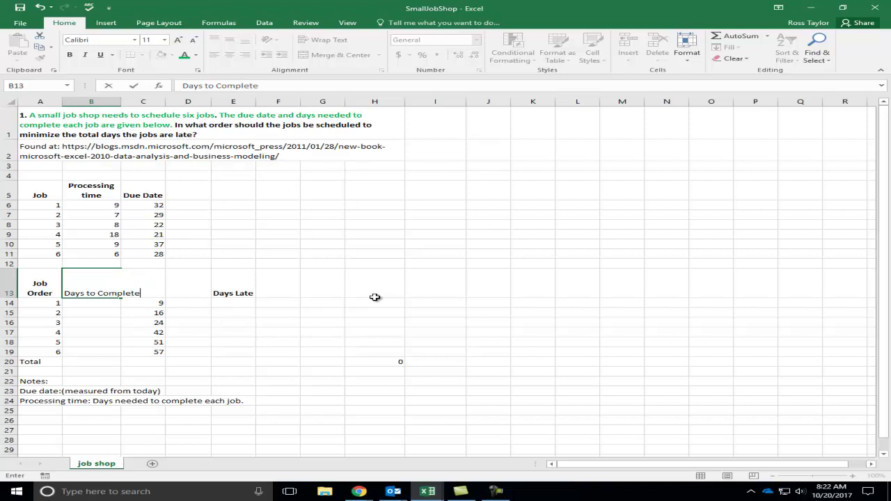
{"action": "key", "text": "Return"}
{"action": "key", "text": "Up"}
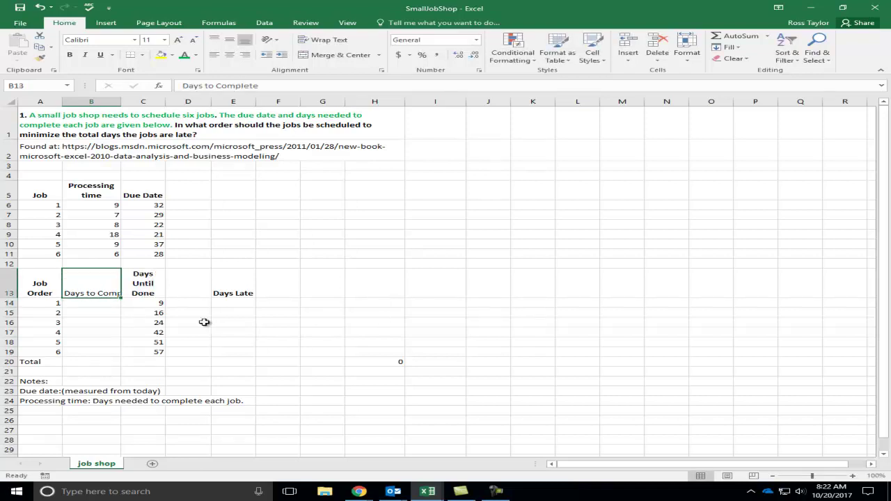
Copy the lookup from C14 into B14, correct it to =VLOOKUP(A14,tblJob,2,FALSE), and fill it down to B20.
{"action": "left_click", "coordinate": [155, 303]}
{"action": "left_click_drag", "start_coordinate": [164, 308], "coordinate": [93, 302]}
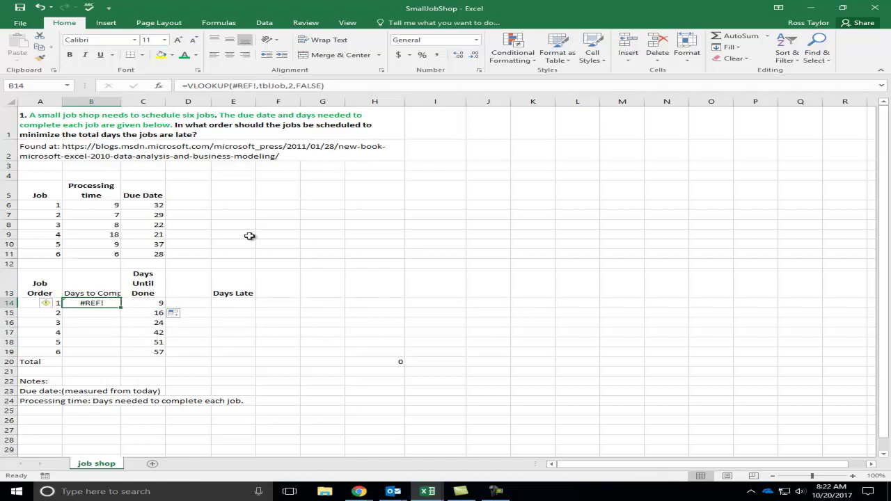
{"action": "left_click", "coordinate": [232, 85]}
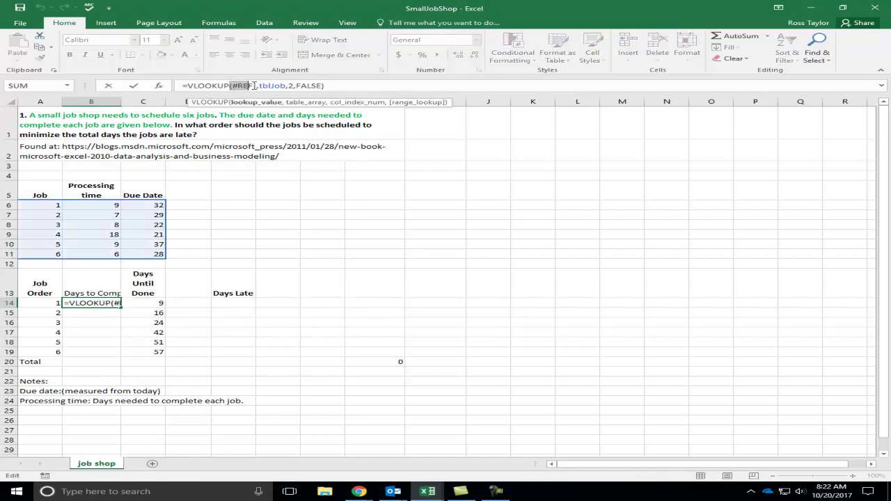
{"action": "left_click_drag", "start_coordinate": [256, 85], "coordinate": [230, 85]}
{"action": "left_click", "coordinate": [35, 303]}
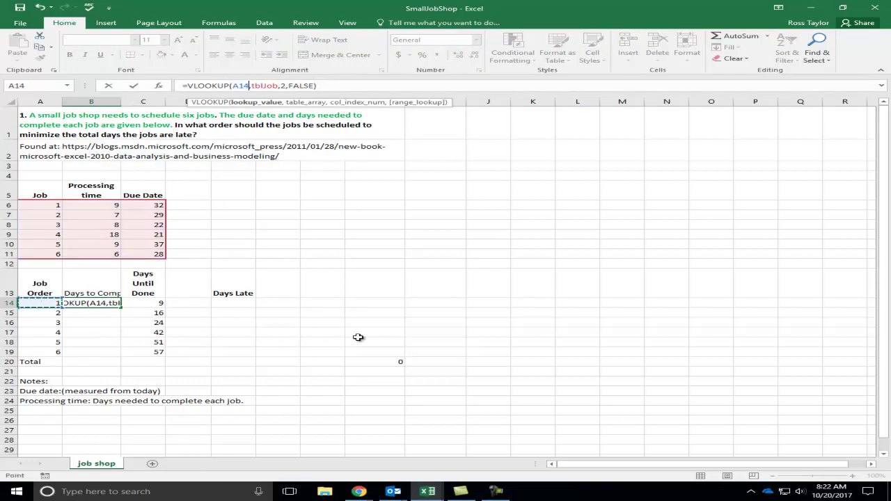
{"action": "key", "text": "ctrl+Return"}
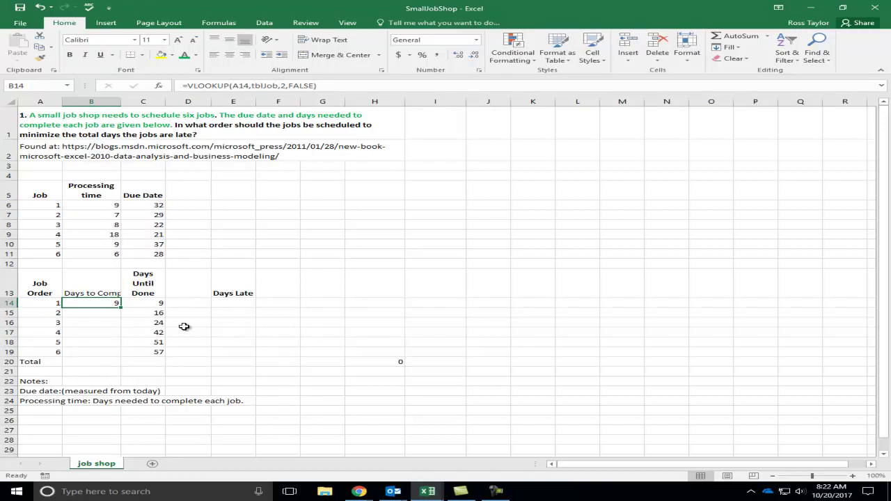
{"action": "double_click", "coordinate": [120, 307]}
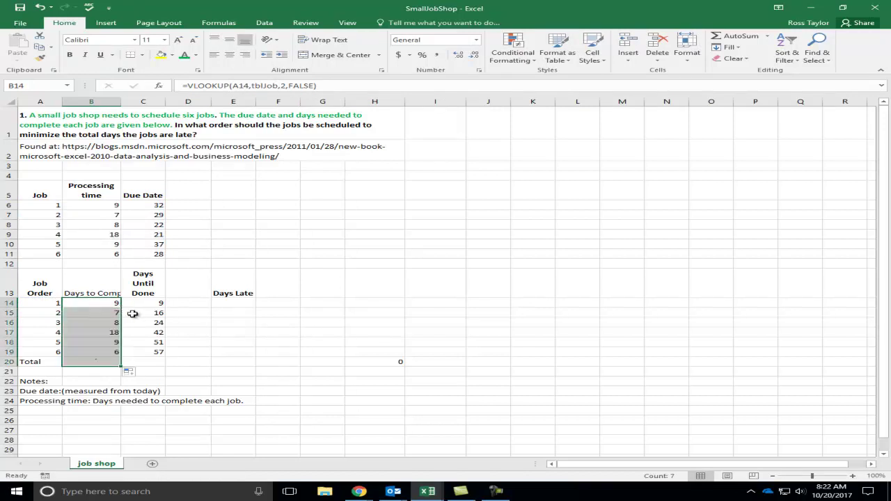
Clear the surplus lookup formula in B20 and review the Days Until Done formulas in C14:C19.
{"action": "left_click", "coordinate": [102, 360]}
{"action": "key", "text": "Delete"}
{"action": "key", "text": "Up"}
{"action": "key", "text": "Up"}
{"action": "key", "text": "Up"}
{"action": "key", "text": "Up"}
{"action": "key", "text": "Up"}
{"action": "key", "text": "Up"}
{"action": "key", "text": "Right"}
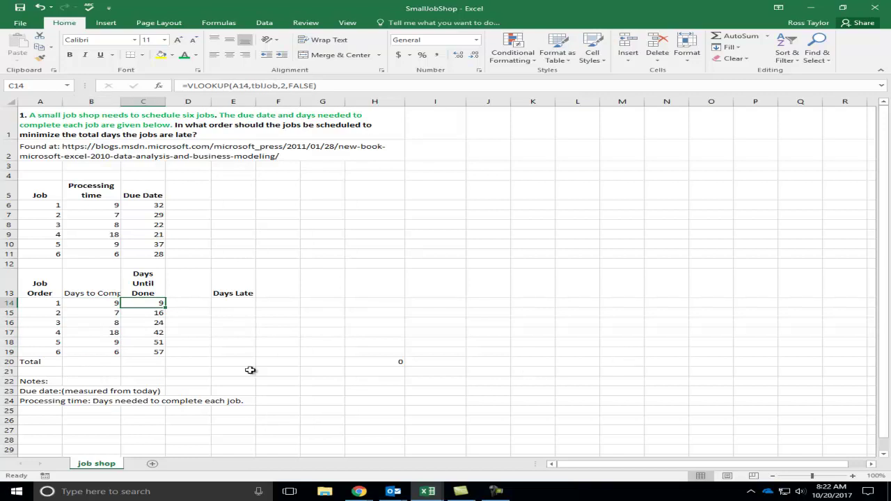
{"action": "left_click", "coordinate": [110, 307]}
{"action": "left_click", "coordinate": [153, 310]}
{"action": "key", "text": "Down"}
{"action": "key", "text": "Down"}
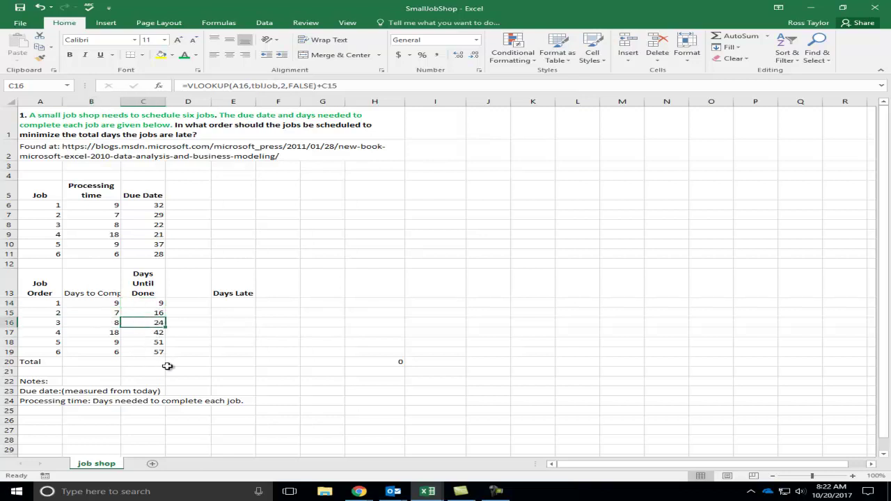
{"action": "left_click_drag", "start_coordinate": [144, 308], "coordinate": [155, 344]}
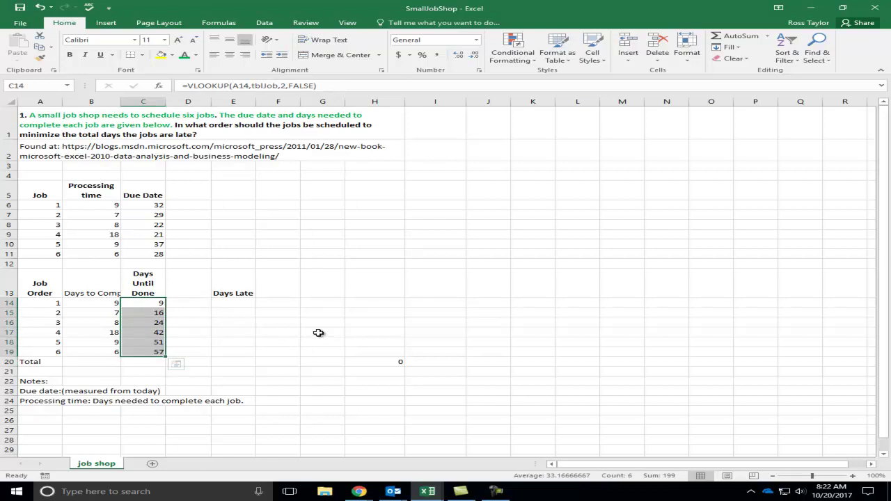
Format the Days to Complete heading in B13 as bold with wrapped text.
{"action": "left_click", "coordinate": [91, 287]}
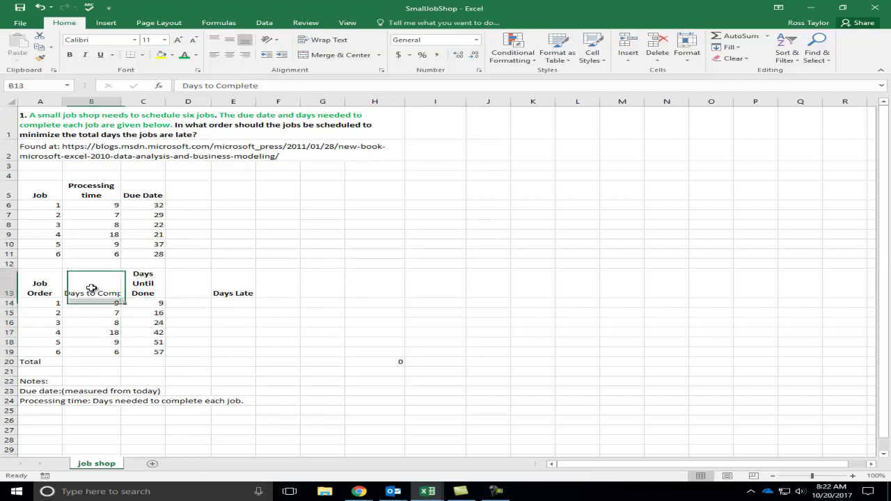
{"action": "left_click", "coordinate": [69, 55]}
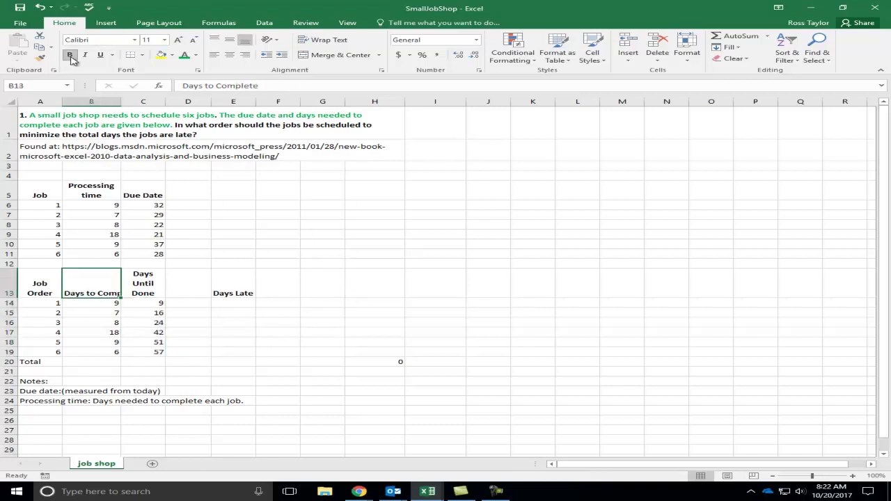
{"action": "left_click", "coordinate": [324, 41]}
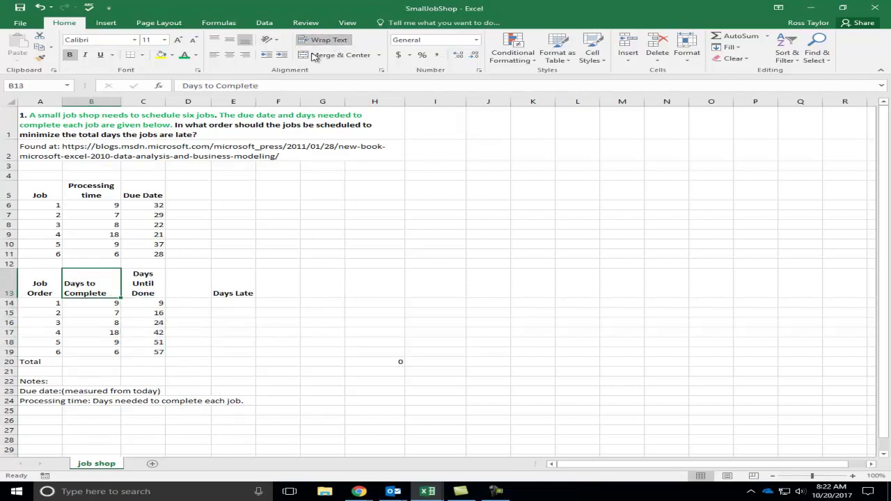
Enter the heading Due Date in D13.
{"action": "left_click", "coordinate": [177, 289]}
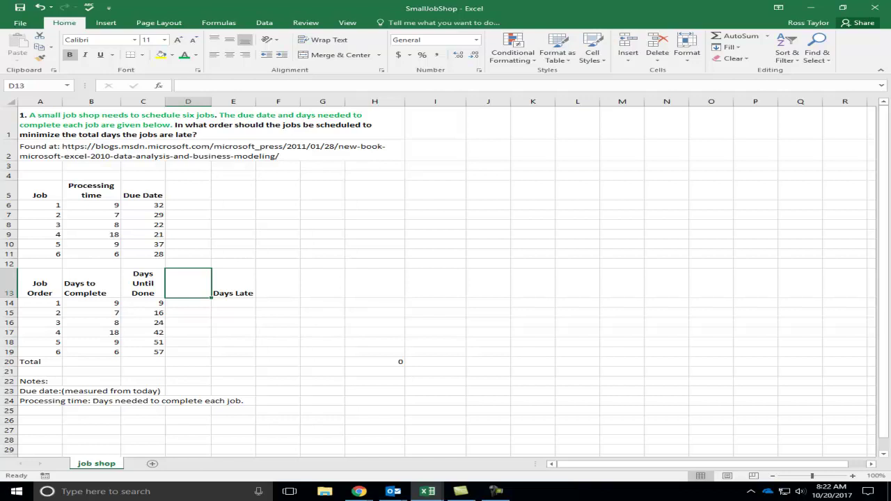
{"action": "type", "text": "D"}
{"action": "key", "text": "BackSpace"}
{"action": "type", "text": "Due Date"}
{"action": "key", "text": "Return"}
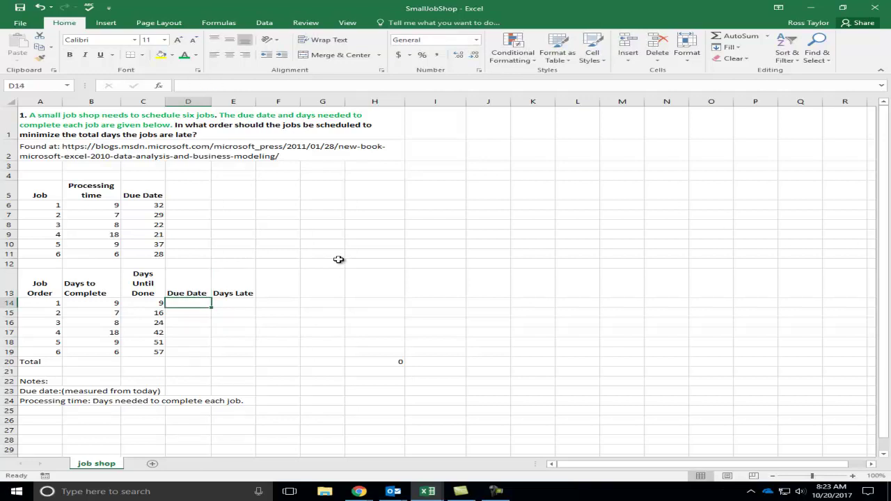
Copy the lookup formula from B14 into D14.
{"action": "left_click", "coordinate": [147, 302]}
{"action": "left_click", "coordinate": [111, 304]}
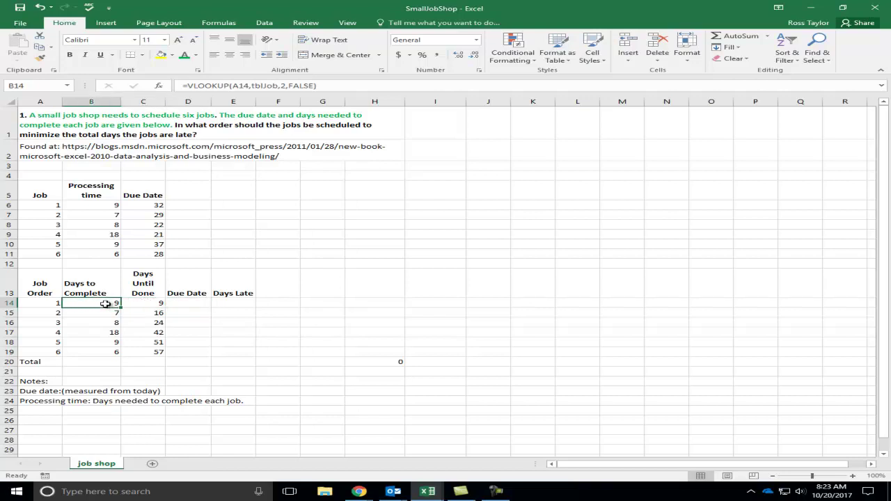
{"action": "right_click", "coordinate": [108, 304]}
{"action": "left_click", "coordinate": [167, 116]}
{"action": "right_click", "coordinate": [185, 306]}
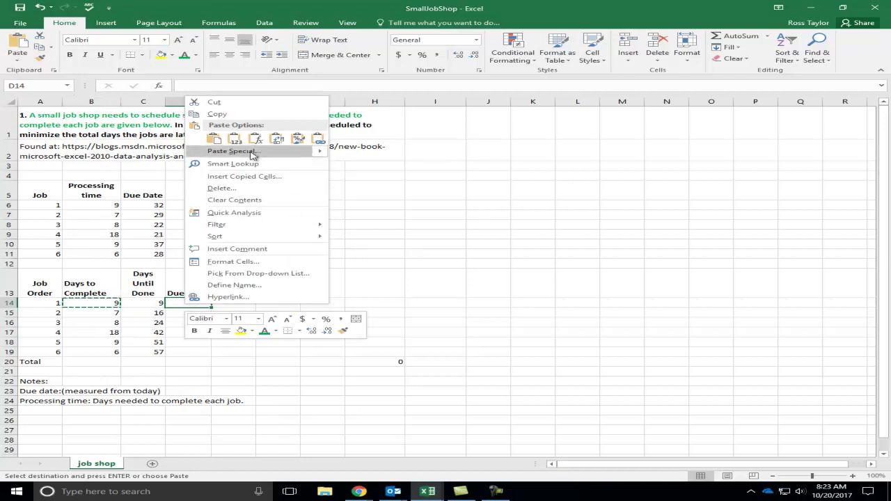
{"action": "left_click", "coordinate": [213, 139]}
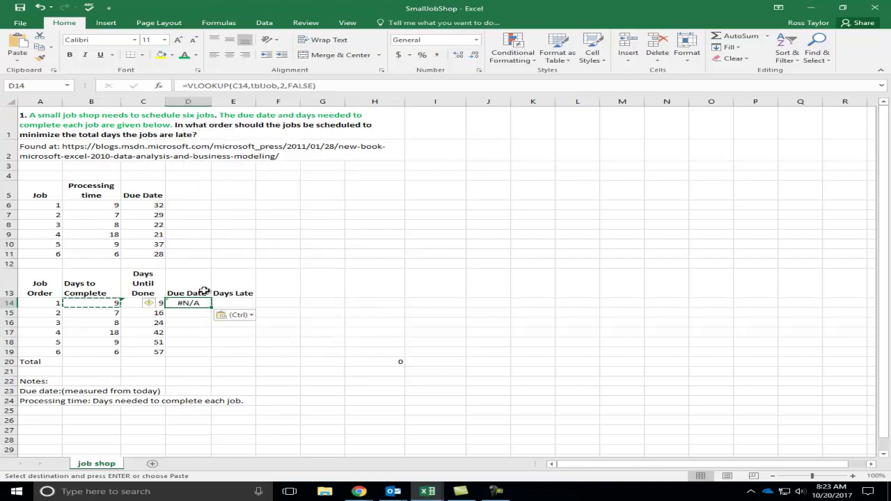
Replace the formula in D14 with =VLOOKUP(A14,tblJob,3,FALSE).
{"action": "left_click", "coordinate": [234, 85]}
{"action": "left_click_drag", "start_coordinate": [357, 85], "coordinate": [146, 85]}
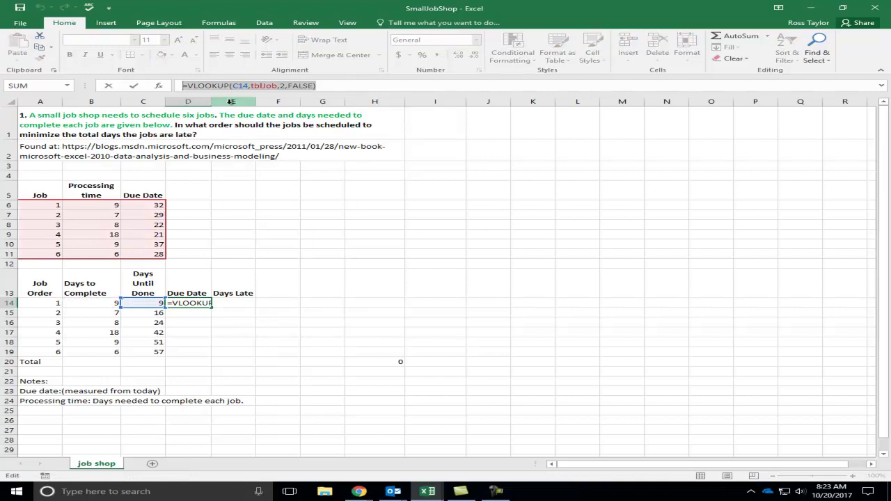
{"action": "type", "text": "=vl"}
{"action": "key", "text": "Tab"}
{"action": "left_click", "coordinate": [39, 305]}
{"action": "type", "text": ","}
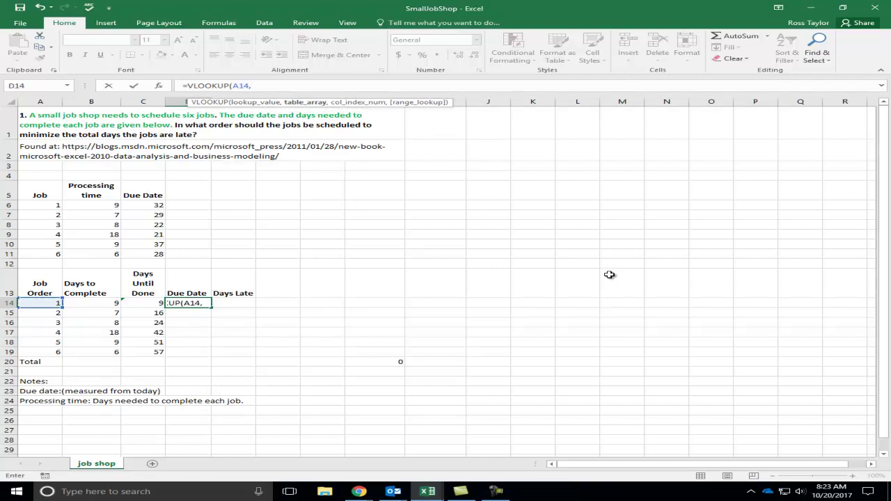
{"action": "type", "text": "tb"}
{"action": "key", "text": "Down"}
{"action": "key", "text": "Down"}
{"action": "key", "text": "Down"}
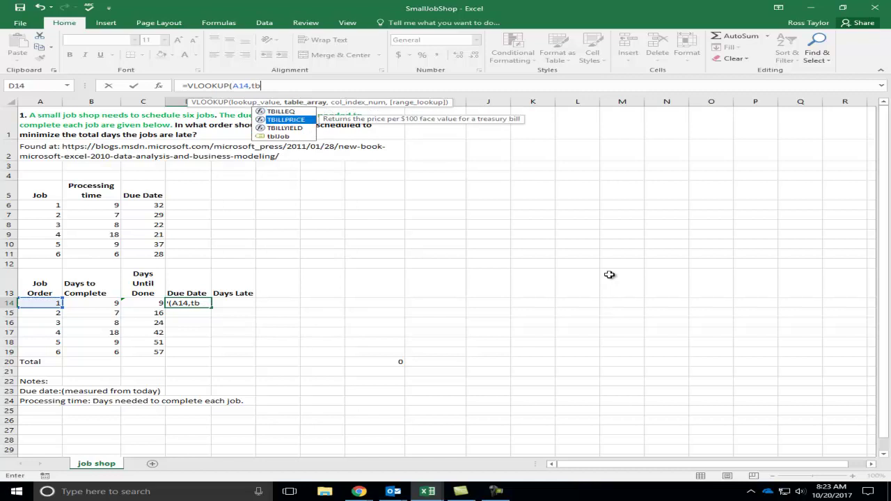
{"action": "key", "text": "Tab"}
{"action": "type", "text": ",3,fals"}
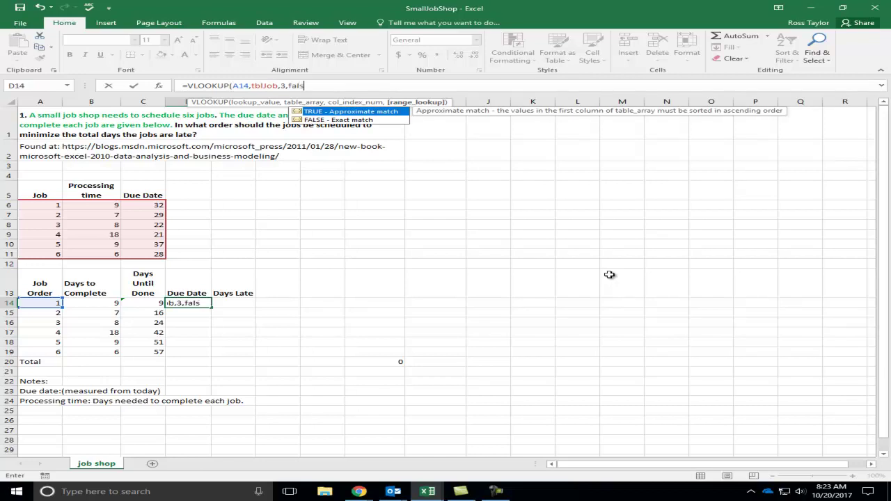
{"action": "type", "text": "e"}
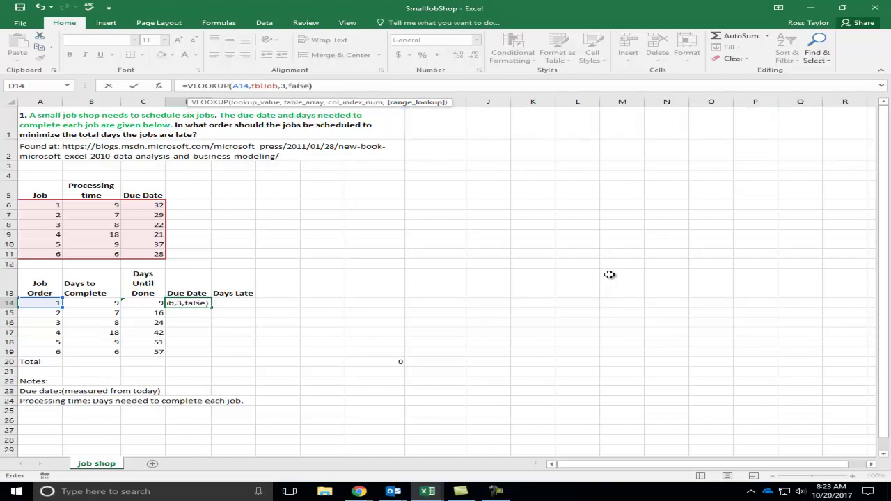
{"action": "key", "text": "Return"}
{"action": "key", "text": "Up"}
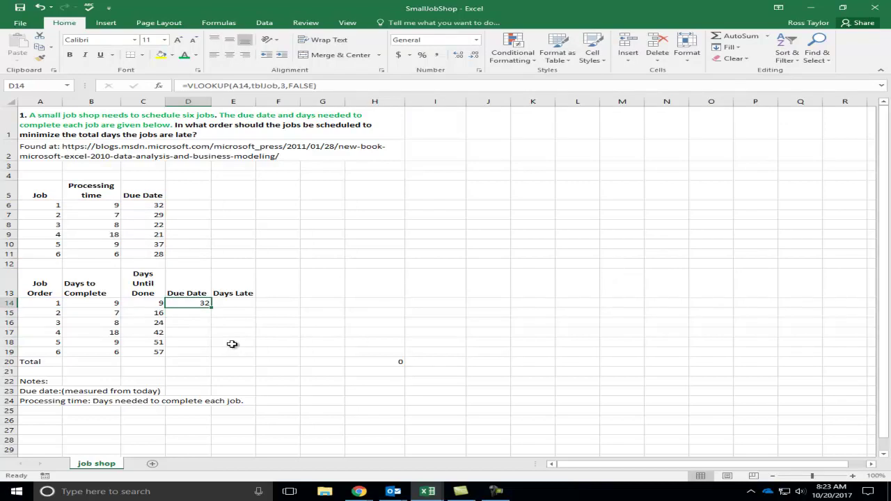
Fill the due date lookup from D14 down to D20 and clear the surplus formula in D20.
{"action": "left_click_drag", "start_coordinate": [212, 307], "coordinate": [209, 365]}
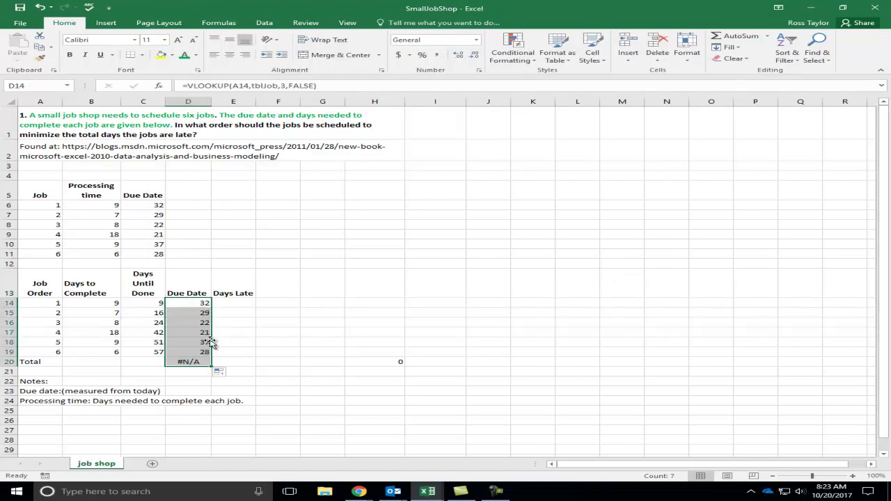
{"action": "left_click", "coordinate": [199, 361]}
{"action": "key", "text": "Delete"}
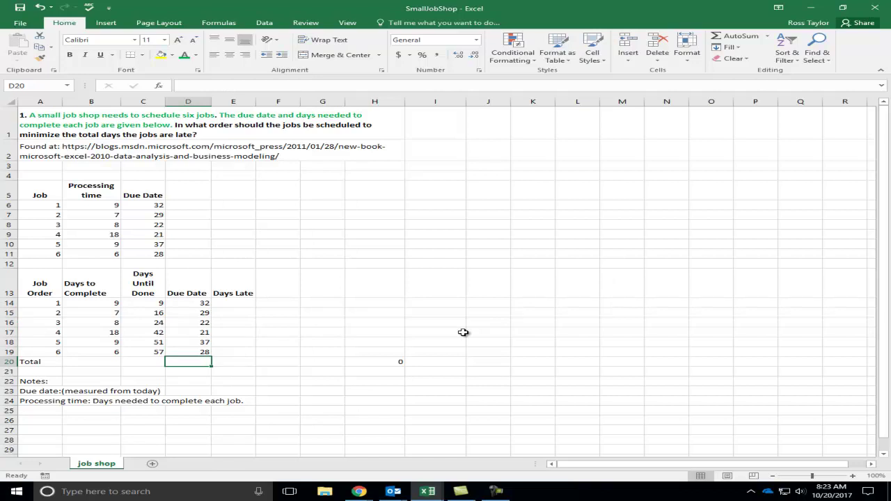
Try calculating Days Late in E14 with the formula =D14-C14.
{"action": "key", "text": "Up"}
{"action": "key", "text": "Up"}
{"action": "key", "text": "Up"}
{"action": "key", "text": "Up"}
{"action": "key", "text": "Up"}
{"action": "key", "text": "Up"}
{"action": "key", "text": "Right"}
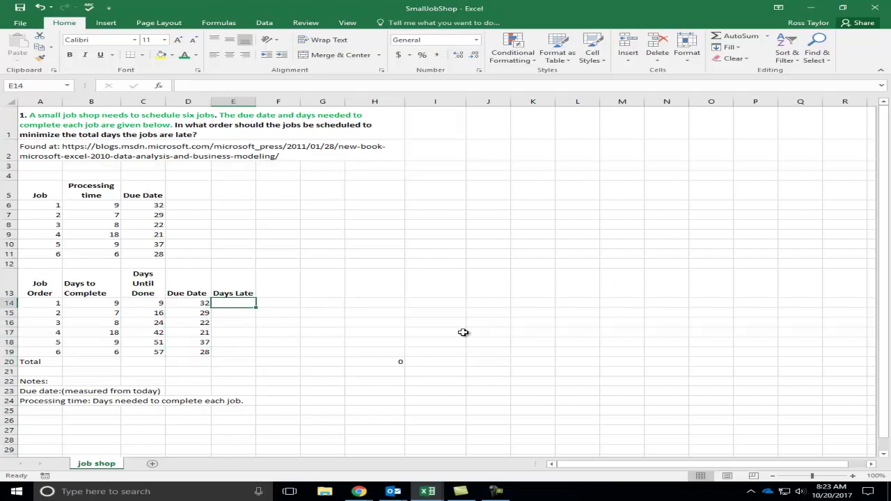
{"action": "type", "text": "="}
{"action": "key", "text": "Left"}
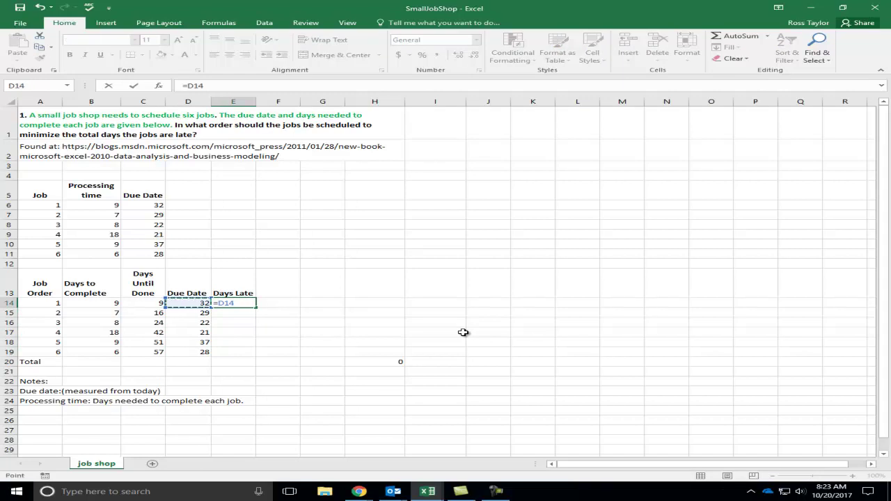
{"action": "type", "text": "-"}
{"action": "key", "text": "Left"}
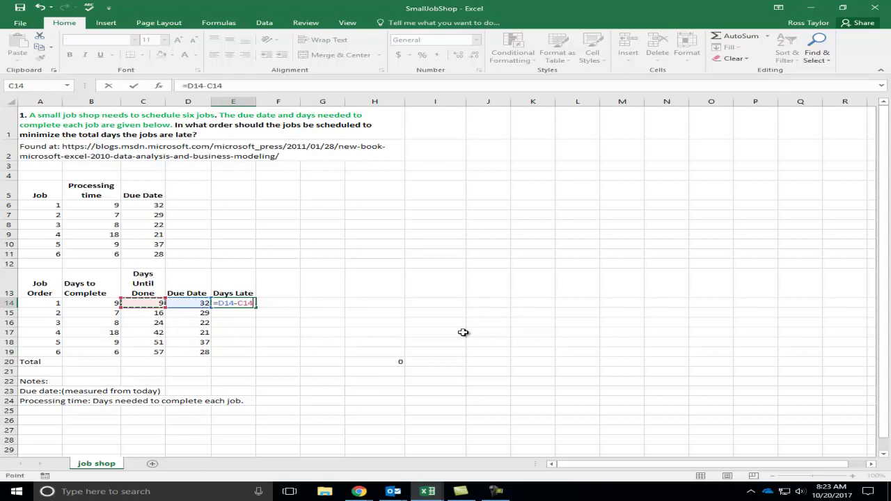
{"action": "key", "text": "Return"}
{"action": "key", "text": "Up"}
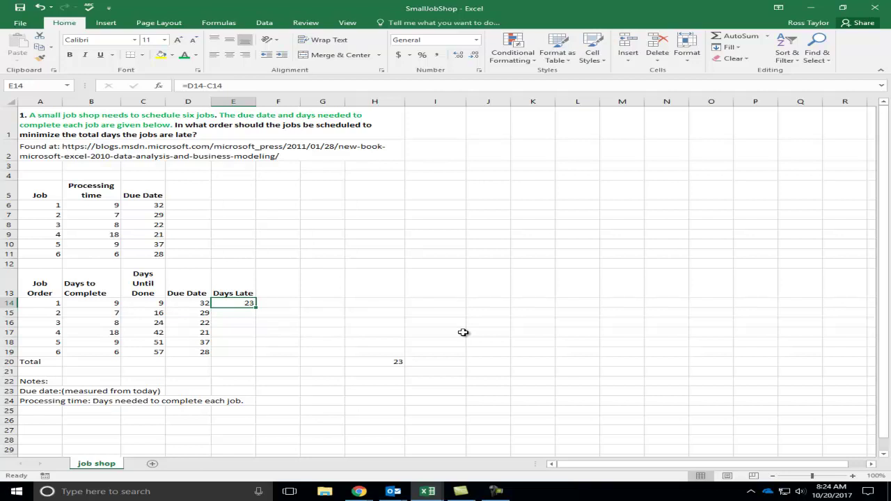
Reverse the subtraction in E14 so the Days Late formula is =C14-D14.
{"action": "type", "text": "="}
{"action": "key", "text": "Left"}
{"action": "key", "text": "Left"}
{"action": "type", "text": "-"}
{"action": "key", "text": "Left"}
{"action": "key", "text": "Return"}
{"action": "key", "text": "Up"}
{"action": "key", "text": "super"}
{"action": "key", "text": "super"}
Wrap the Days Late formula in E14 in an IF so it reads =IF(C14>D14,C14-D14,0).
{"action": "left_click", "coordinate": [187, 85]}
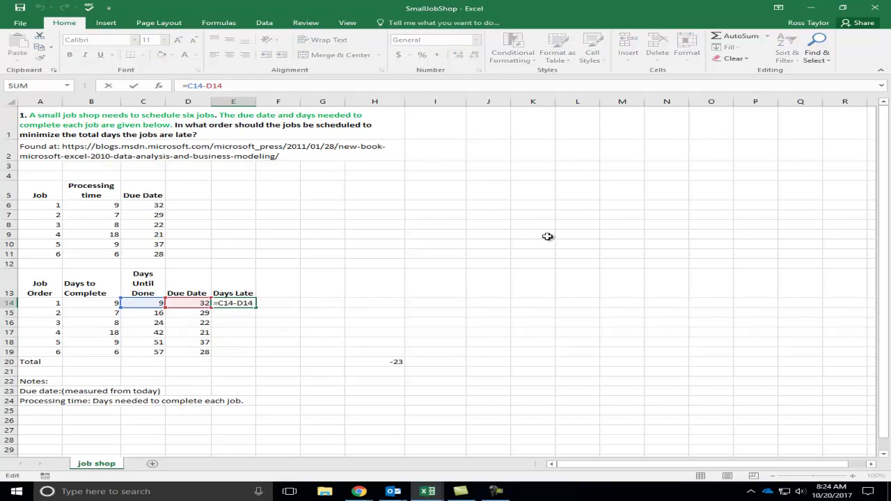
{"action": "type", "text": "if("}
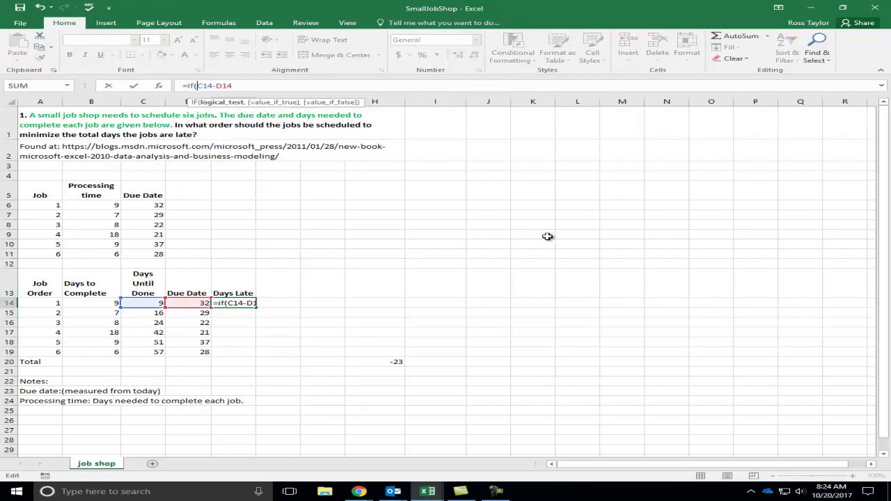
{"action": "type", "text": "c1"}
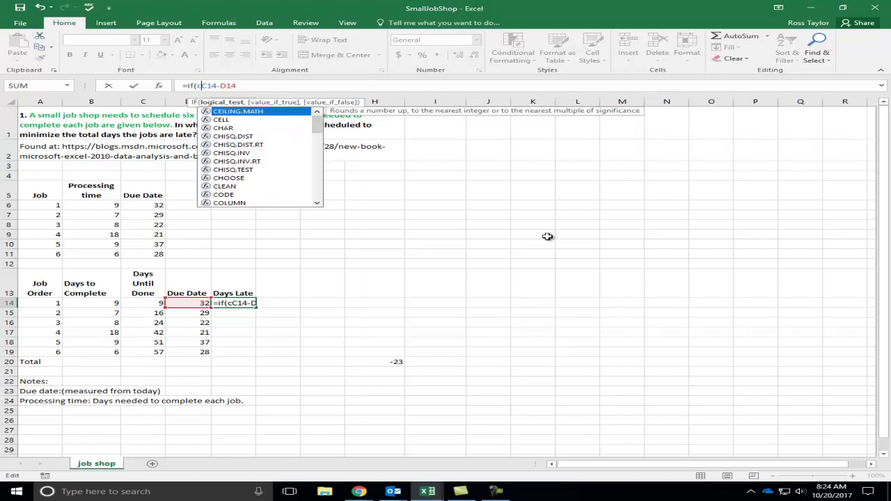
{"action": "type", "text": "4"}
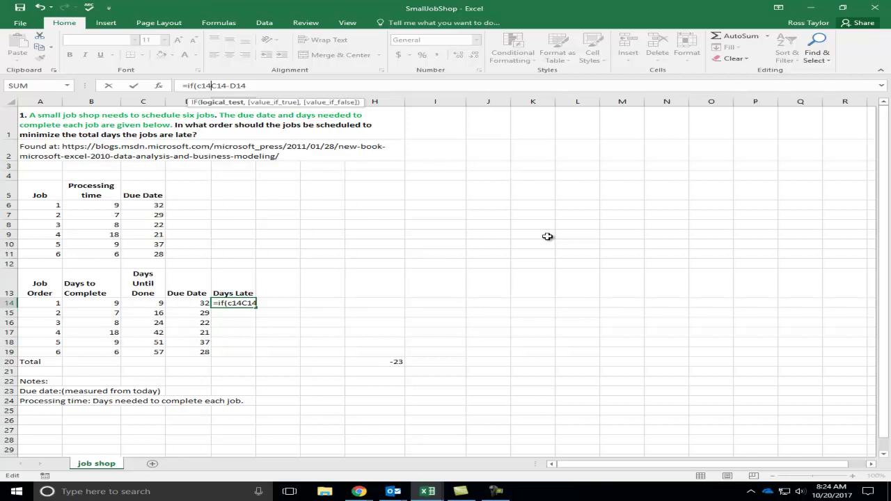
{"action": "type", "text": ">"}
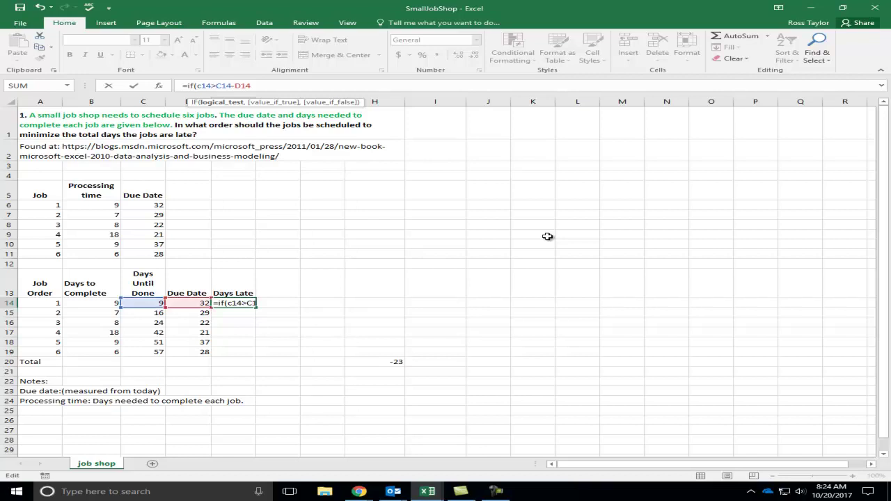
{"action": "type", "text": "D"}
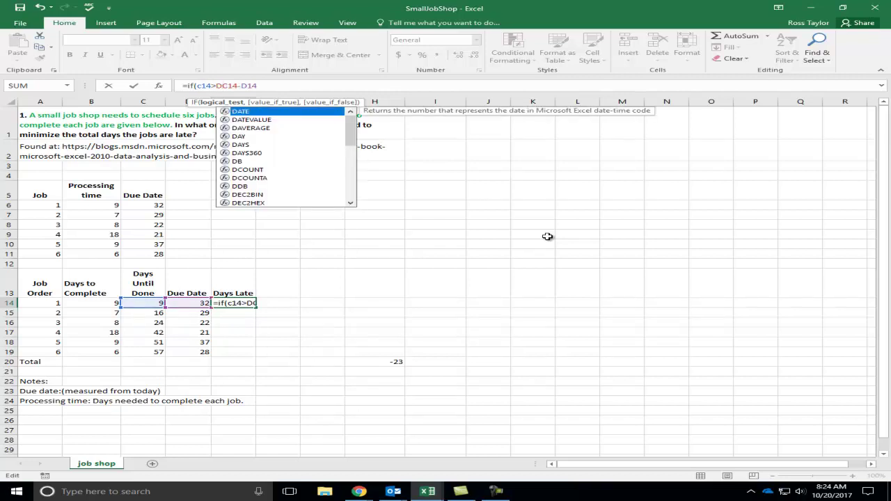
{"action": "type", "text": "14,"}
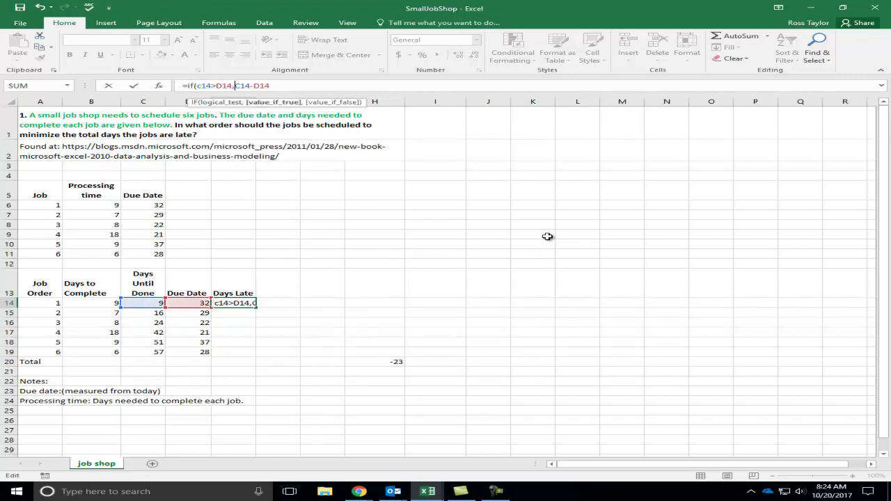
{"action": "left_click", "coordinate": [318, 89]}
{"action": "type", "text": ",0"}
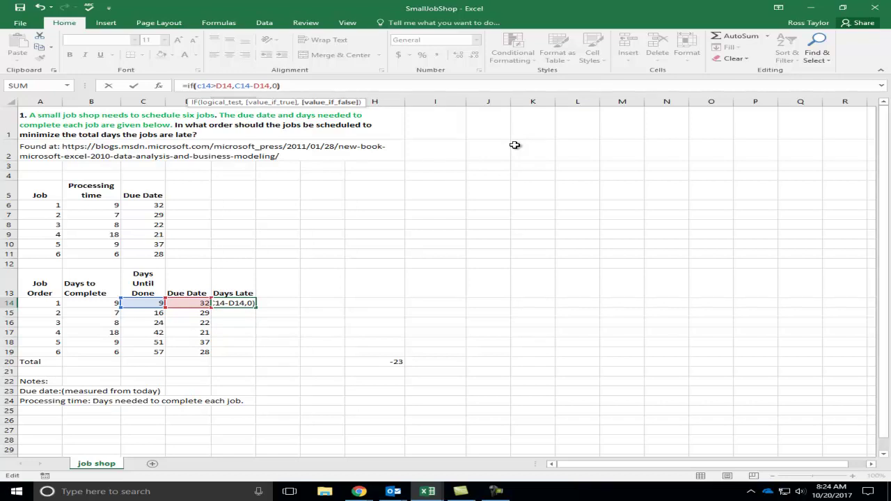
{"action": "key", "text": "Return"}
{"action": "key", "text": "Up"}
{"action": "left_click", "coordinate": [261, 89]}
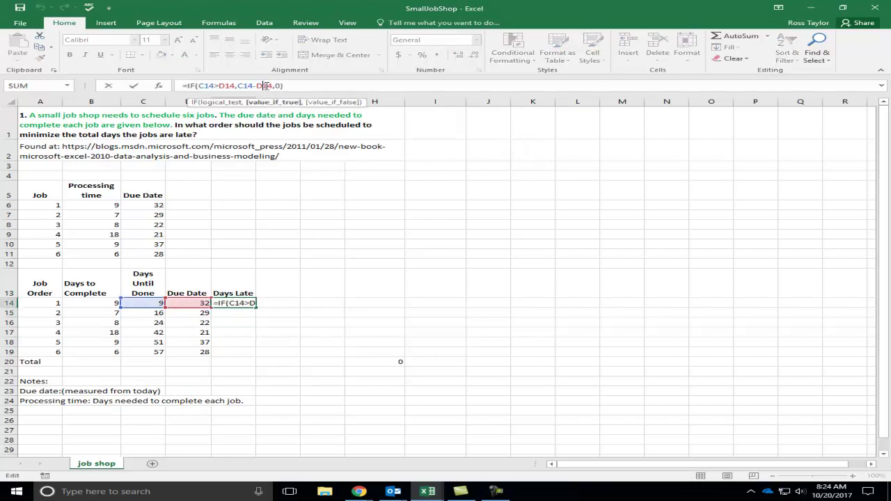
Fill the IF formula from E14 down to E19 and check the Days Late results.
{"action": "left_click_drag", "start_coordinate": [257, 309], "coordinate": [246, 355]}
{"action": "left_click", "coordinate": [234, 335]}
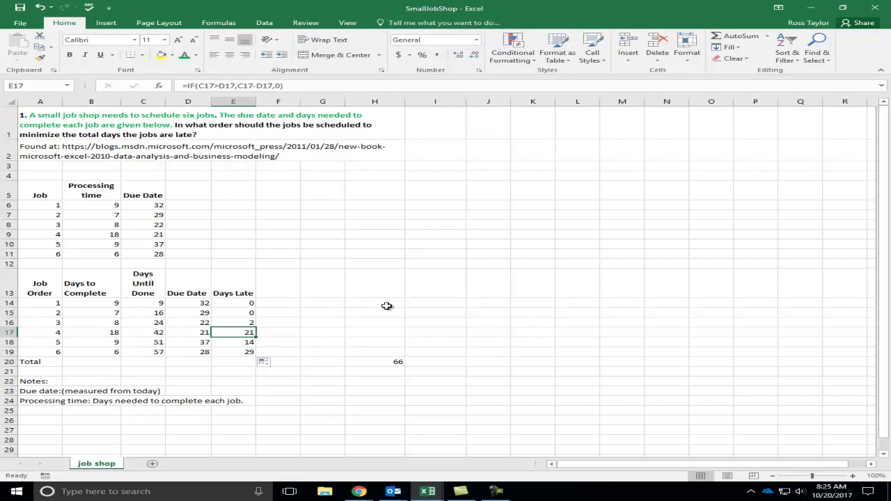
{"action": "key", "text": "Up"}
{"action": "key", "text": "Up"}
{"action": "key", "text": "Up"}
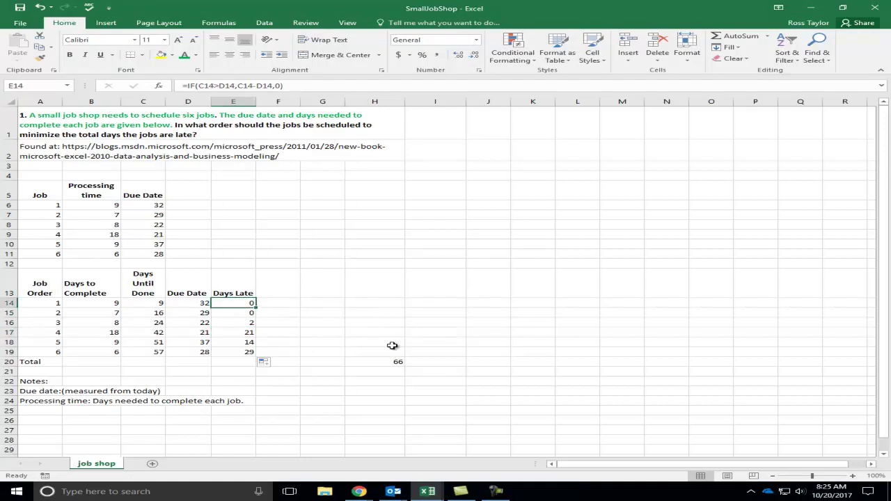
{"action": "left_click", "coordinate": [327, 313]}
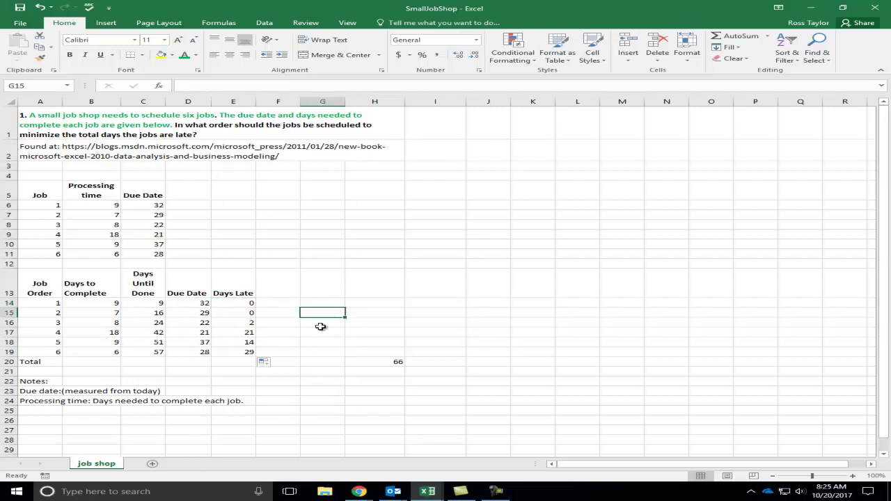
Move the Days Late total from H20 to E20, directly under the Days Late column.
{"action": "left_click", "coordinate": [360, 363]}
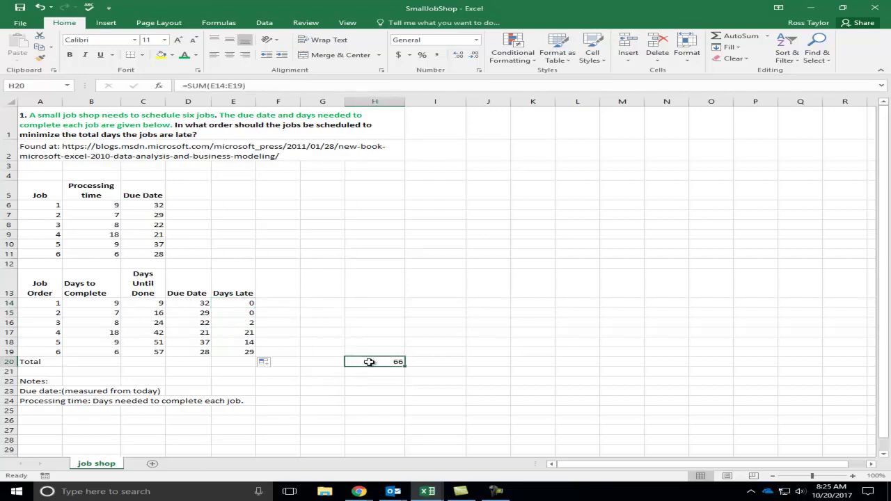
{"action": "left_click_drag", "start_coordinate": [375, 357], "coordinate": [236, 361]}
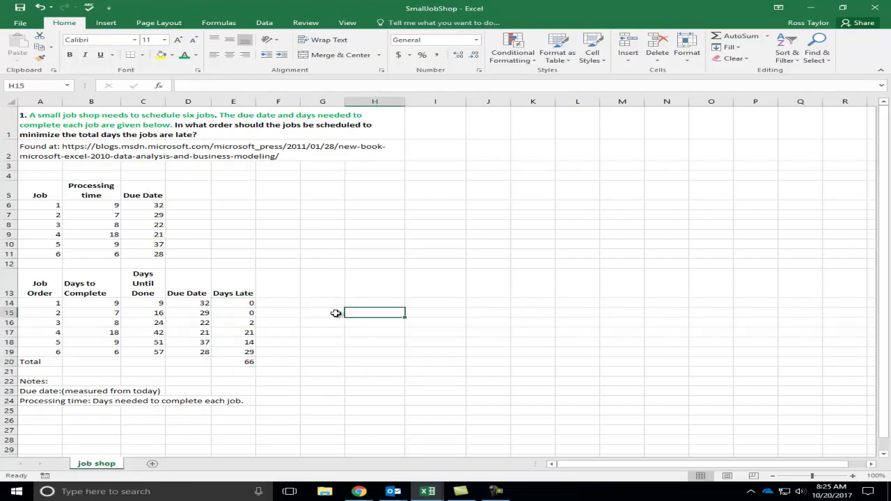
{"action": "left_click", "coordinate": [251, 304]}
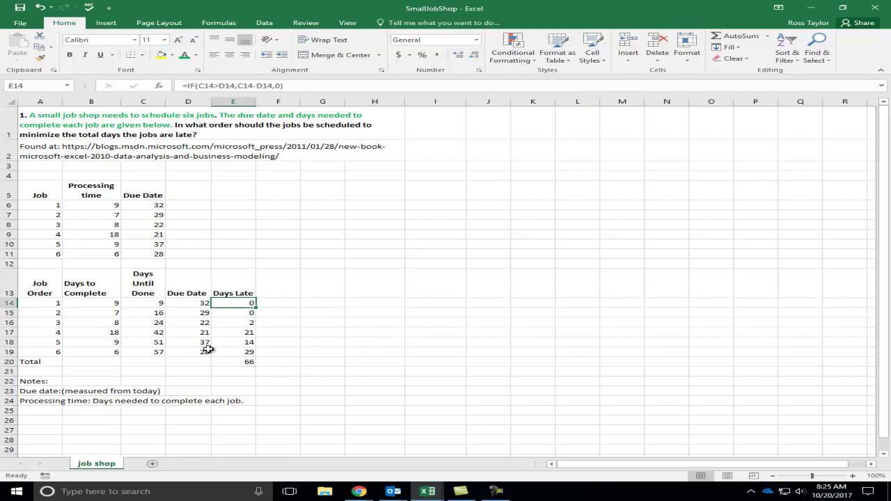
Clear the Days Until Done formulas in C14:C19 and enter =B14 in C14.
{"action": "left_click", "coordinate": [133, 301]}
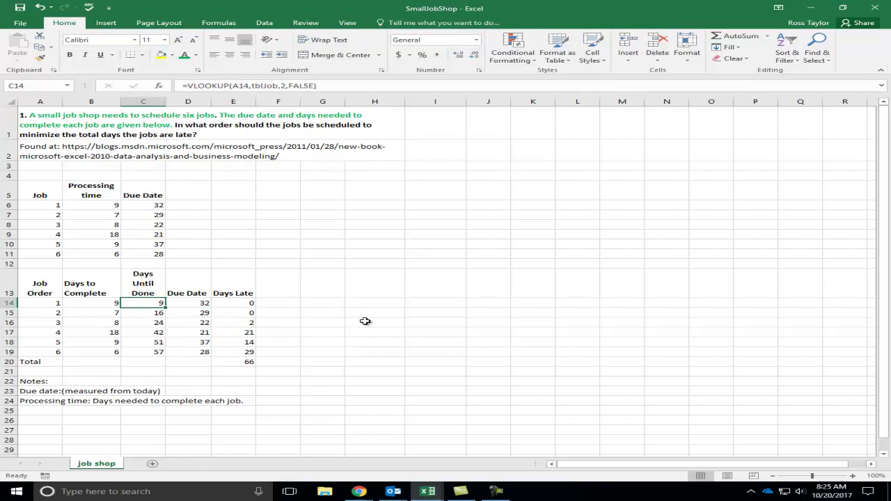
{"action": "key", "text": "shift+Down"}
{"action": "key", "text": "shift+Down"}
{"action": "key", "text": "shift+Down"}
{"action": "key", "text": "shift+Down"}
{"action": "key", "text": "shift+Down"}
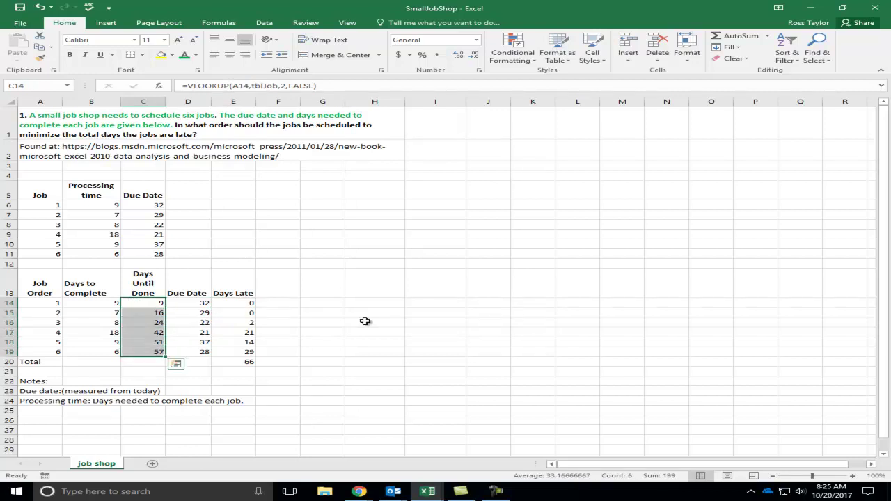
{"action": "key", "text": "Delete"}
{"action": "key", "text": "Left"}
{"action": "key", "text": "Right"}
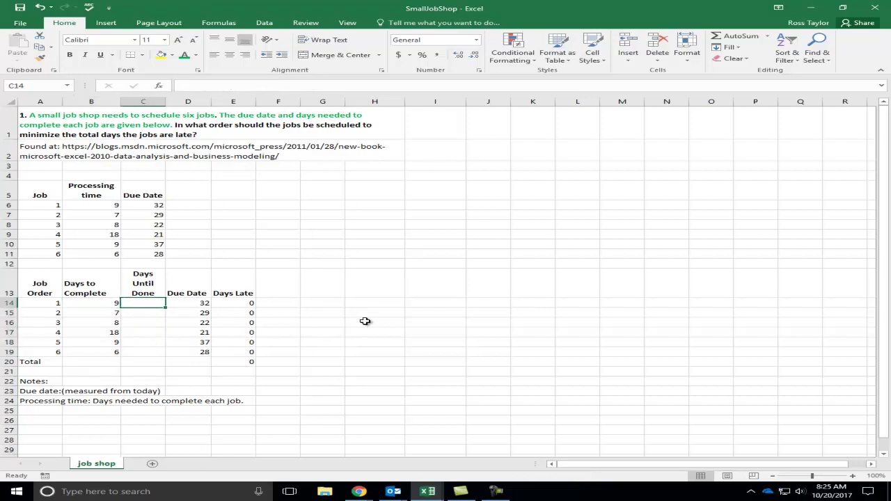
{"action": "type", "text": "="}
{"action": "key", "text": "Left"}
{"action": "key", "text": "Return"}
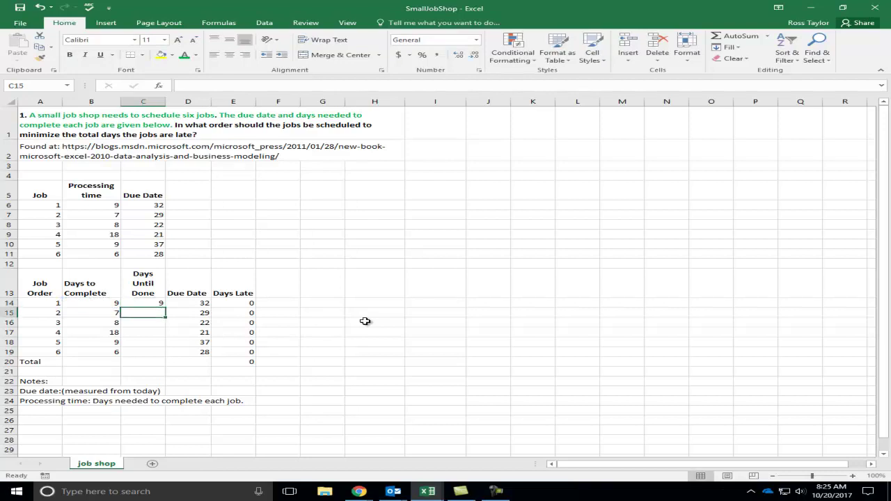
Enter the cumulative formula =C14+B15 in C15 and fill it down to C19.
{"action": "type", "text": "="}
{"action": "key", "text": "Up"}
{"action": "type", "text": "+"}
{"action": "key", "text": "Left"}
{"action": "key", "text": "ctrl+Return"}
{"action": "left_click_drag", "start_coordinate": [167, 317], "coordinate": [171, 356]}
{"action": "left_click", "coordinate": [375, 330]}
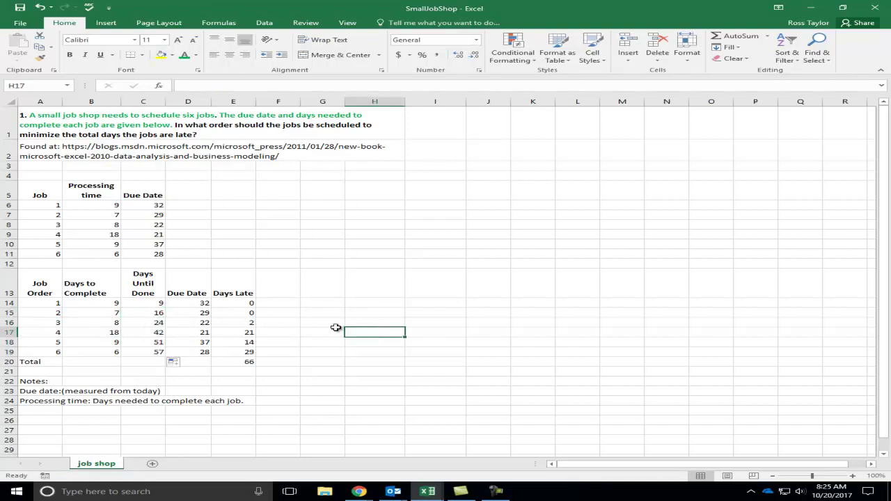
Check the cumulative Days Until Done formulas in C15 and C16 and the total formula in E20.
{"action": "left_click", "coordinate": [142, 313]}
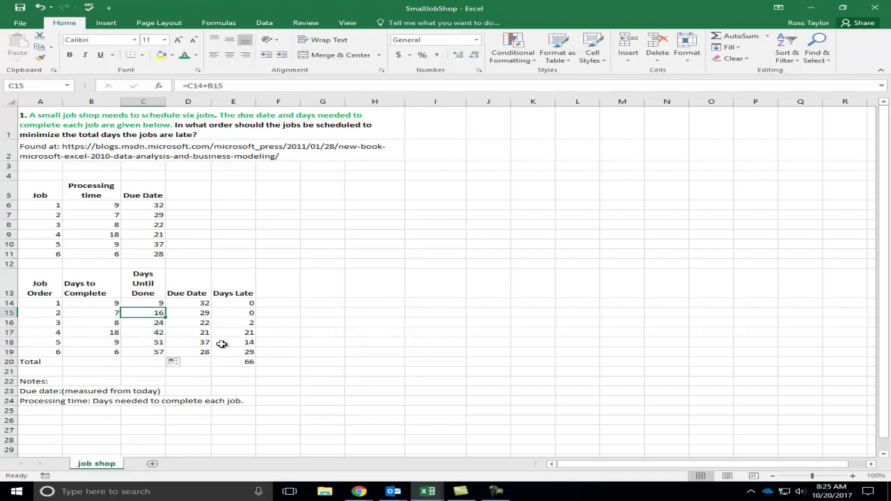
{"action": "left_click", "coordinate": [110, 331]}
{"action": "left_click", "coordinate": [145, 323]}
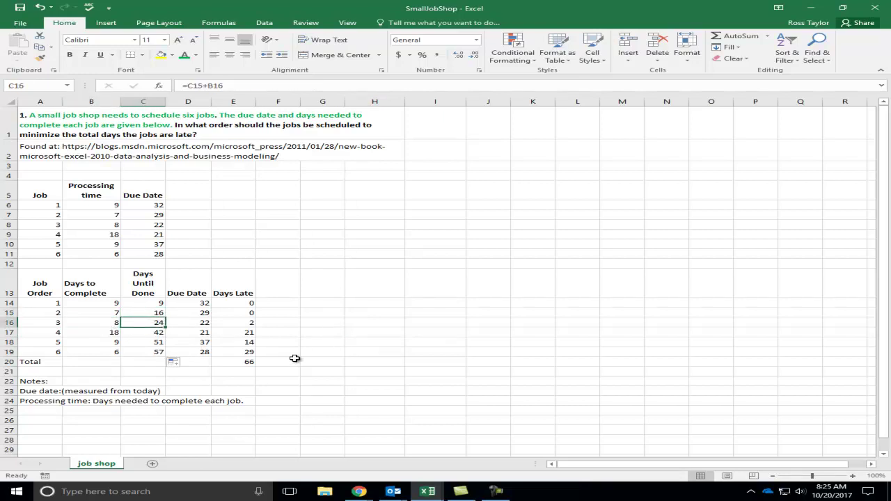
{"action": "left_click", "coordinate": [425, 331]}
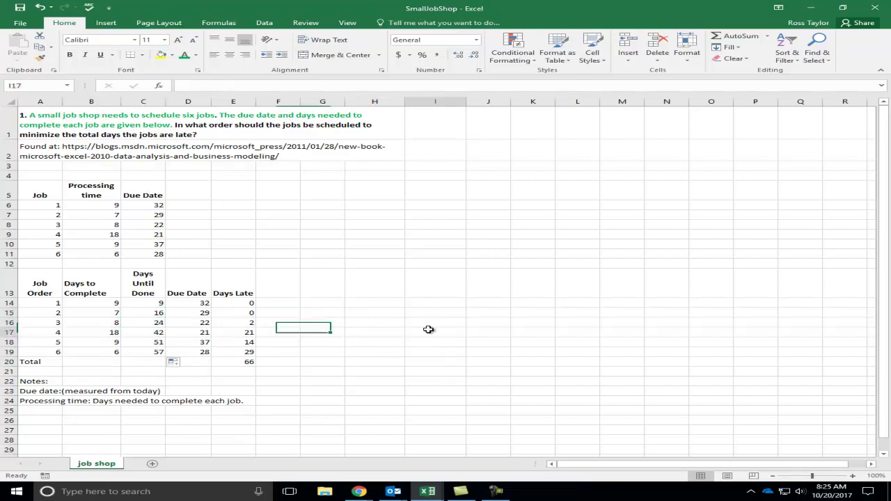
{"action": "left_click", "coordinate": [364, 381]}
{"action": "left_click", "coordinate": [418, 339]}
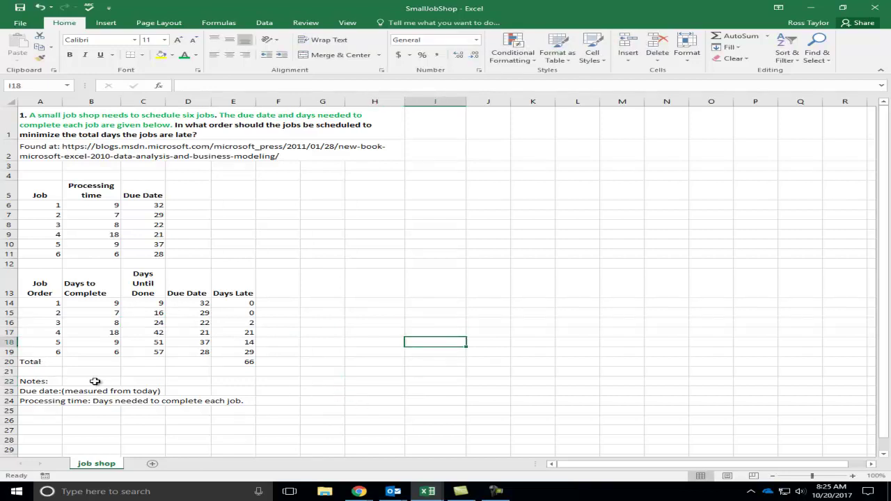
{"action": "left_click", "coordinate": [230, 362]}
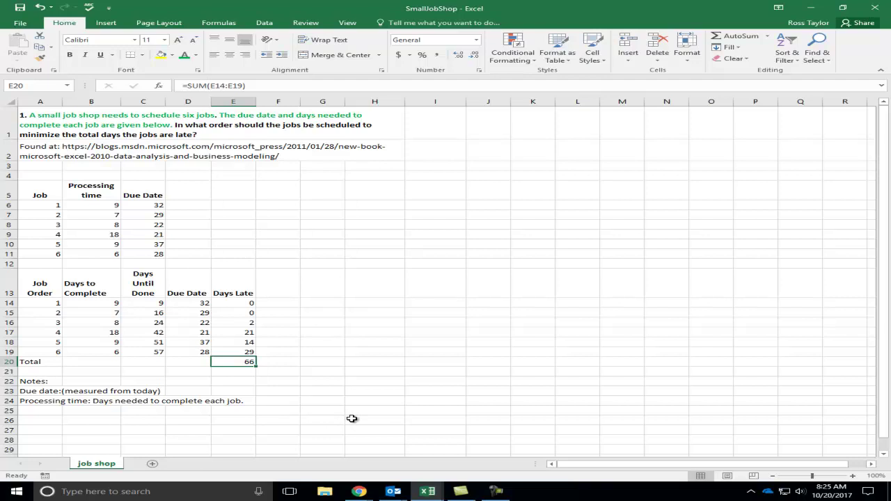
Colour the words "minimize the total days the jobs are late?" in the A1 problem statement red.
{"action": "left_click", "coordinate": [188, 133]}
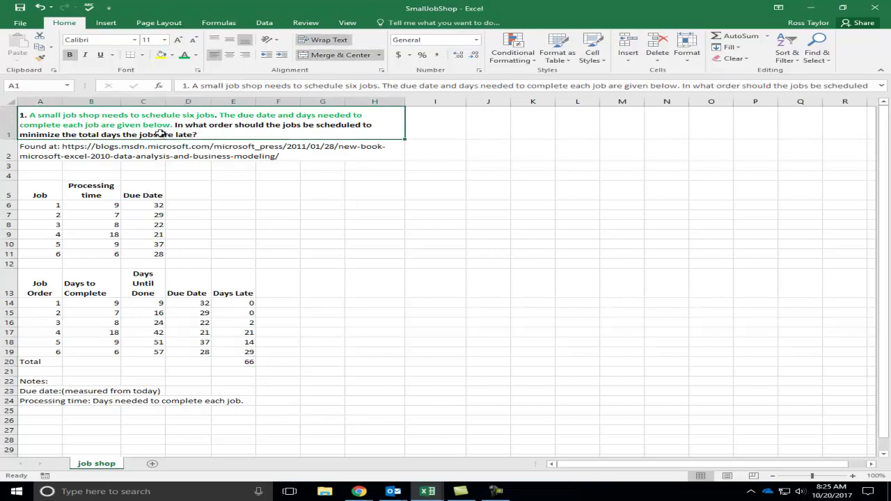
{"action": "double_click", "coordinate": [52, 134]}
{"action": "left_click_drag", "start_coordinate": [199, 135], "coordinate": [23, 137]}
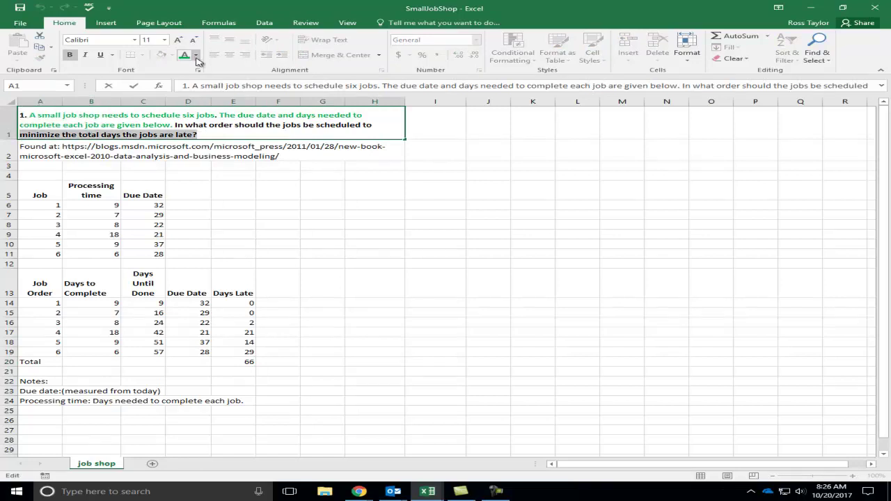
{"action": "left_click", "coordinate": [196, 55]}
{"action": "left_click", "coordinate": [185, 142]}
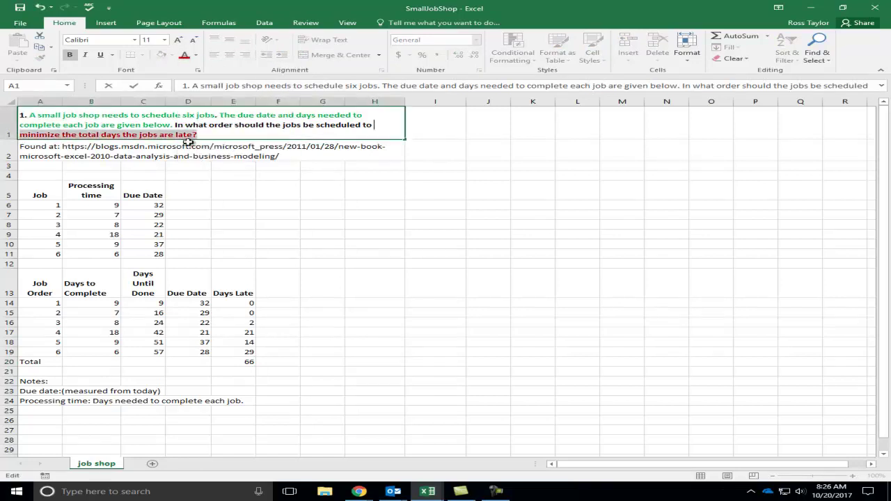
{"action": "left_click", "coordinate": [361, 221]}
{"action": "left_click", "coordinate": [254, 362]}
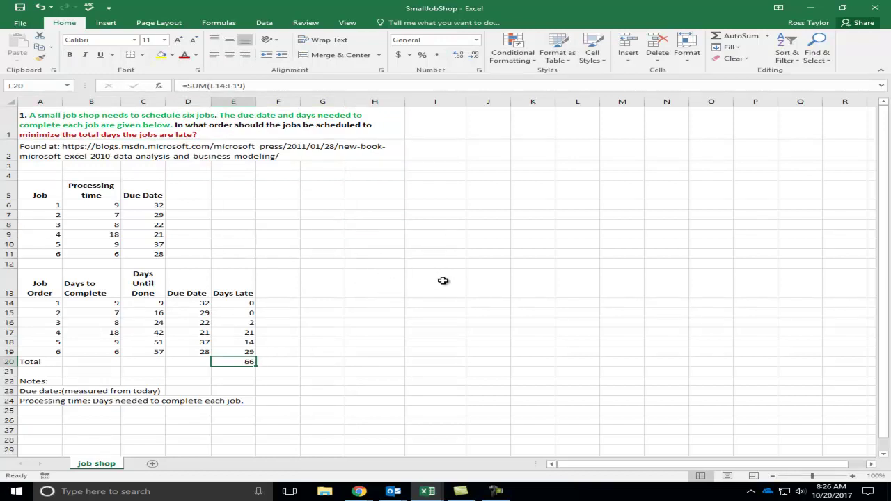
{"action": "left_click", "coordinate": [470, 321]}
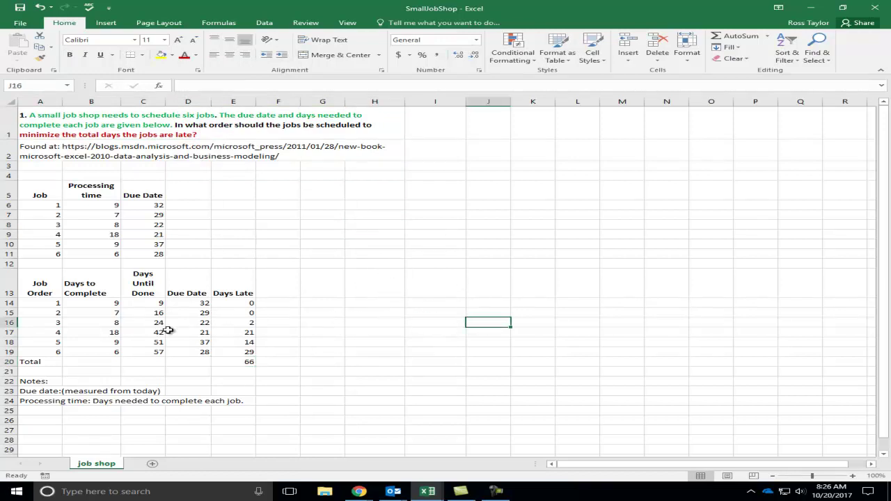
Try job 6 as the first job in A14, and undo that entry.
{"action": "left_click", "coordinate": [50, 303]}
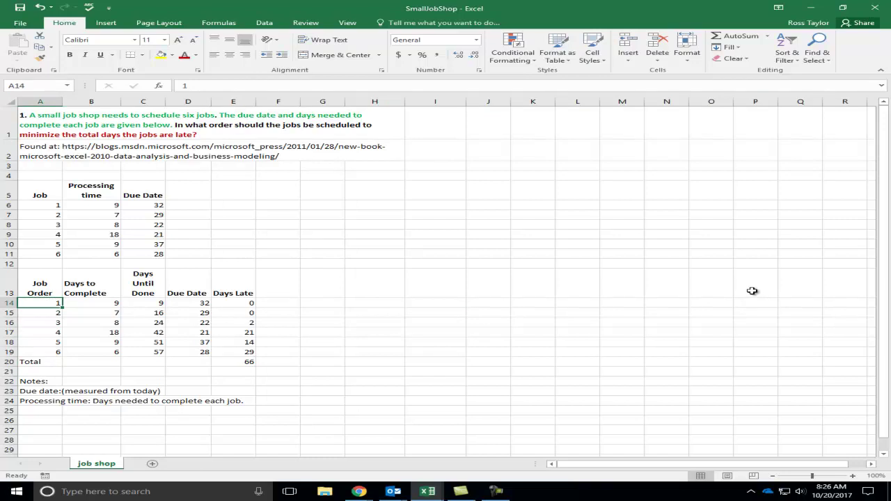
{"action": "type", "text": "6"}
{"action": "key", "text": "Return"}
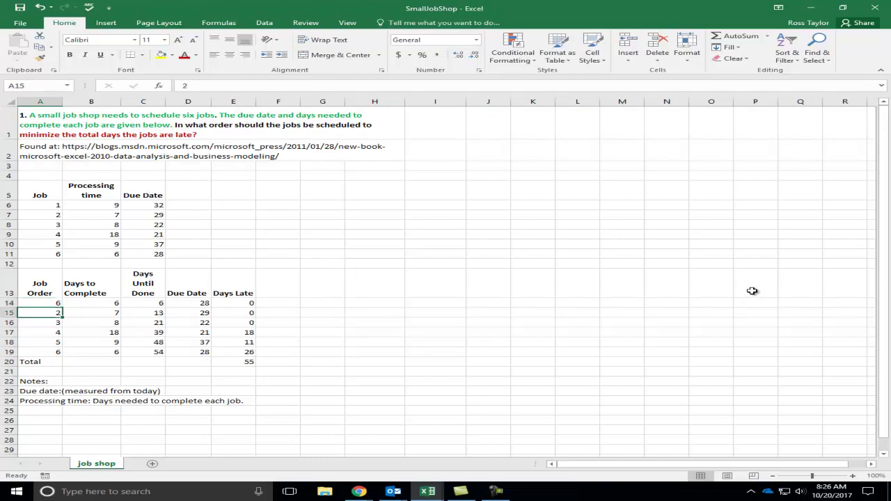
{"action": "key", "text": "ctrl+z"}
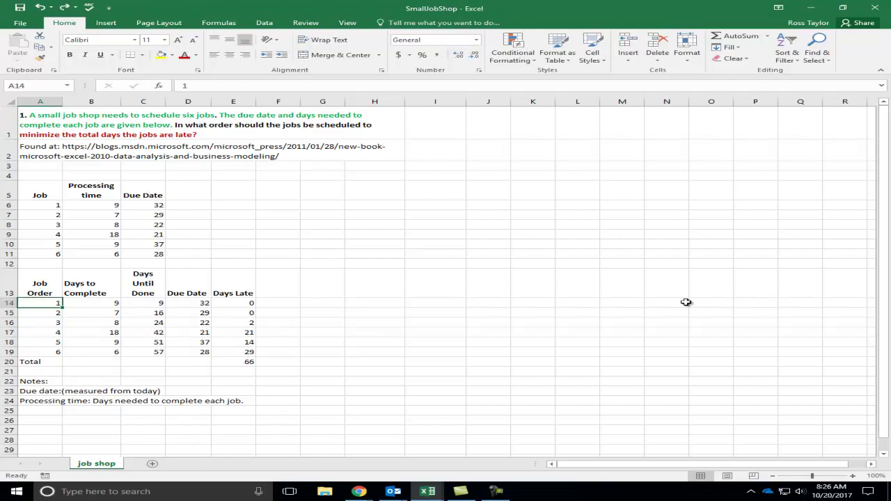
Copy the Days Late total in E20 and paste it as a value into H14.
{"action": "right_click", "coordinate": [240, 363]}
{"action": "left_click", "coordinate": [292, 176]}
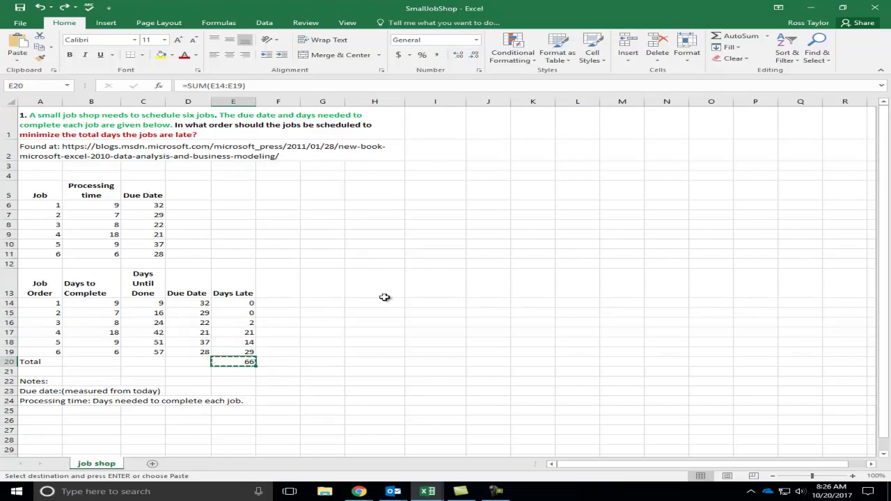
{"action": "right_click", "coordinate": [392, 303]}
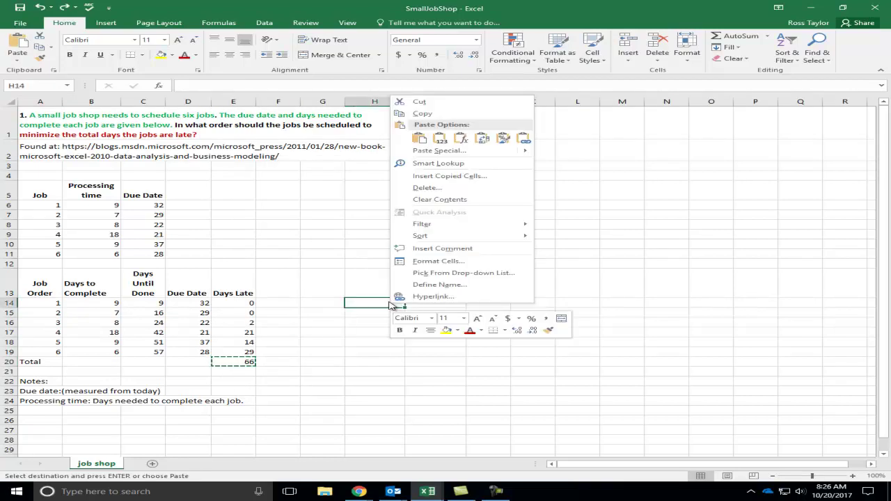
{"action": "left_click", "coordinate": [439, 138]}
{"action": "left_click", "coordinate": [533, 419]}
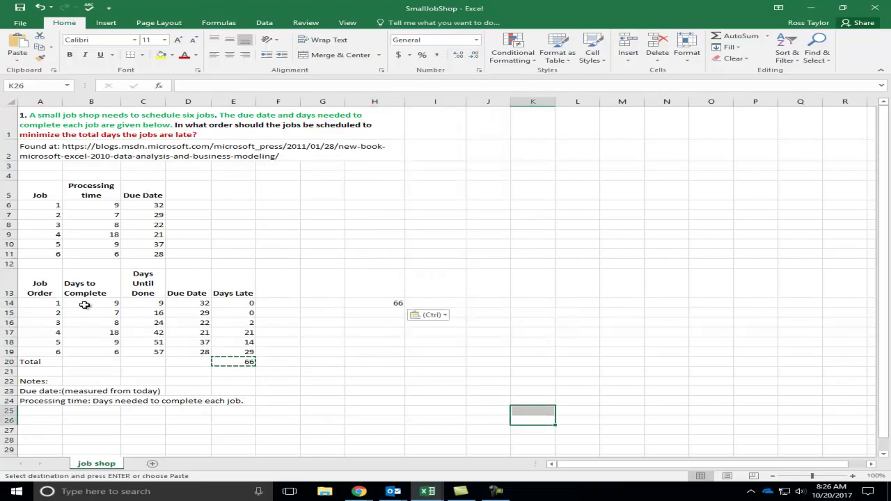
Enter the reversed job order 6, 5, 4, 3, 2, 1 in A14:A19.
{"action": "left_click", "coordinate": [44, 305]}
{"action": "type", "text": "6"}
{"action": "key", "text": "Return"}
{"action": "type", "text": "5"}
{"action": "key", "text": "Return"}
{"action": "type", "text": "4"}
{"action": "key", "text": "Return"}
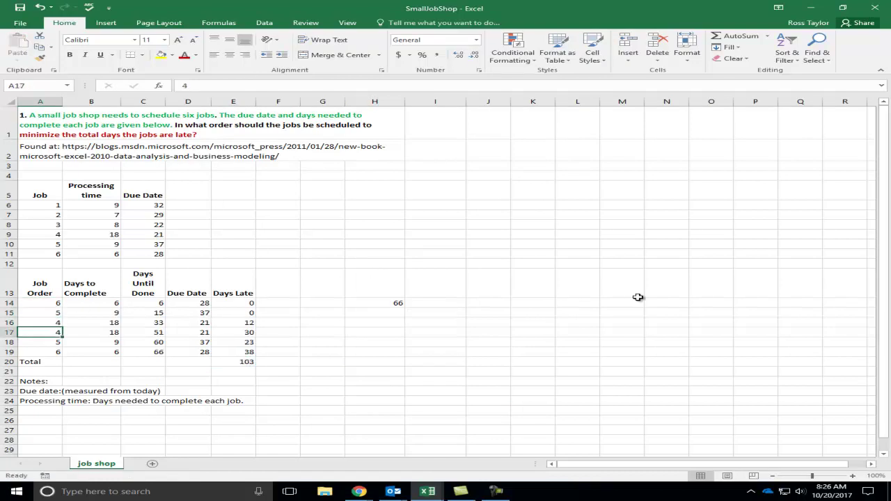
{"action": "type", "text": "3"}
{"action": "key", "text": "Return"}
{"action": "type", "text": "2"}
{"action": "key", "text": "Return"}
{"action": "type", "text": "1"}
{"action": "key", "text": "Return"}
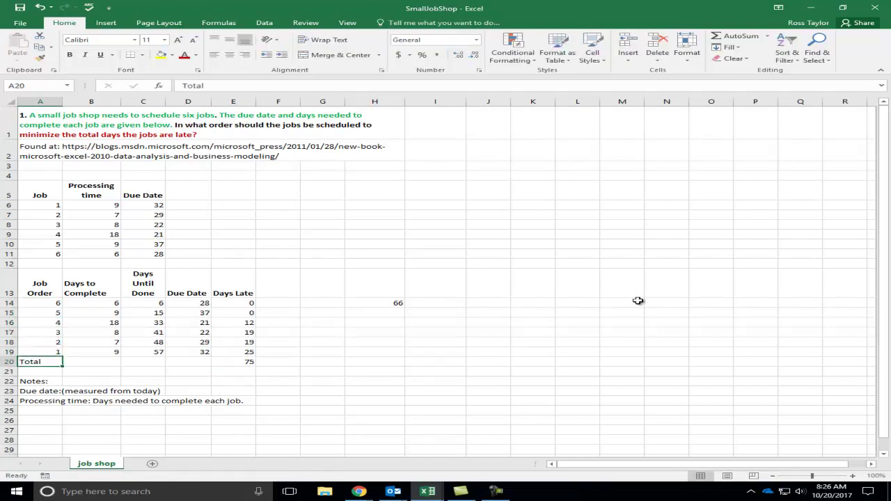
Record the reversed order's lateness total by entering 75 in I15.
{"action": "left_click", "coordinate": [449, 310]}
{"action": "type", "text": "75"}
{"action": "key", "text": "Return"}
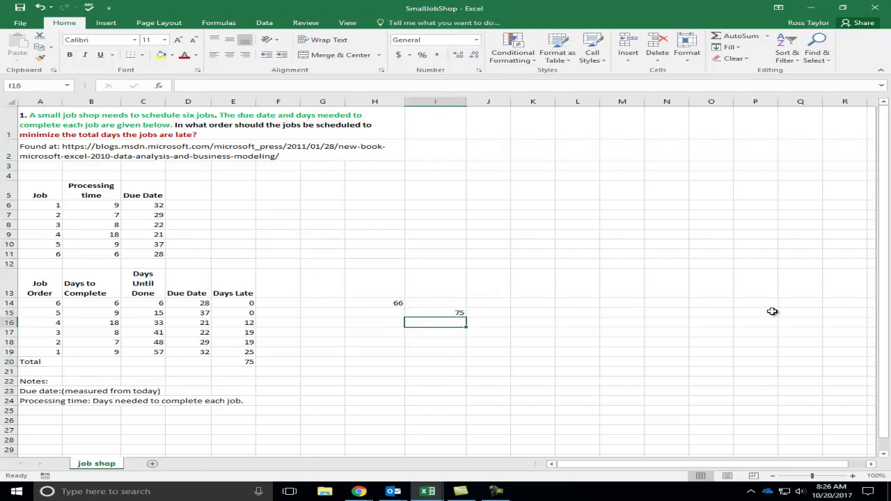
Change the job order in A14:A19 to 1, 5, 3, 2, 4, 6, leaving job 5 in A15.
{"action": "left_click", "coordinate": [61, 304]}
{"action": "type", "text": "1"}
{"action": "key", "text": "Return"}
{"action": "key", "text": "Return"}
{"action": "type", "text": "3"}
{"action": "key", "text": "Return"}
{"action": "key", "text": "Return"}
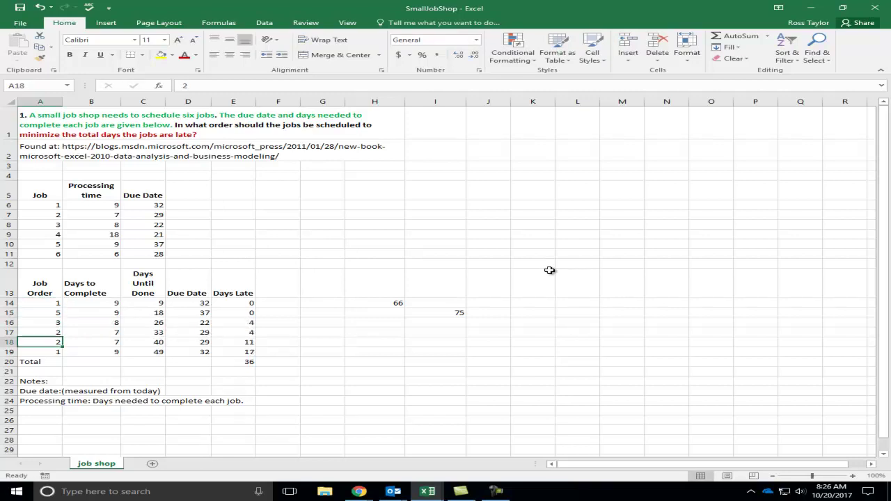
{"action": "type", "text": "4"}
{"action": "key", "text": "Return"}
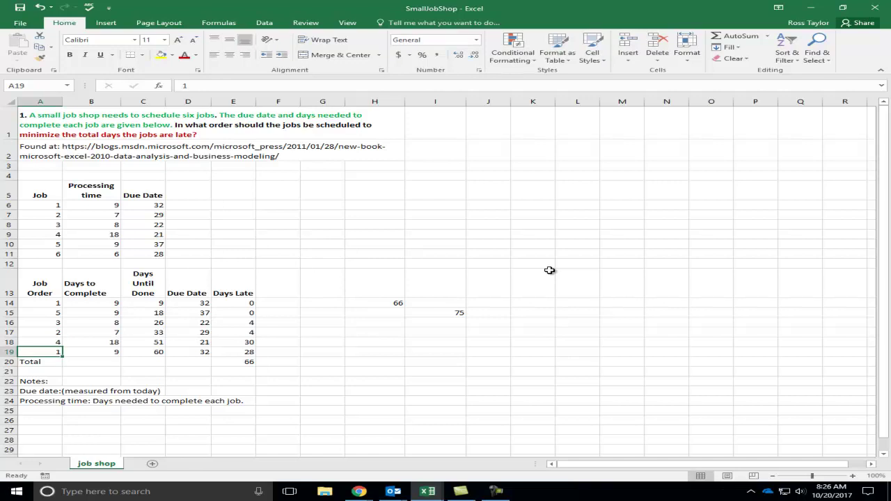
{"action": "type", "text": "6"}
{"action": "key", "text": "Return"}
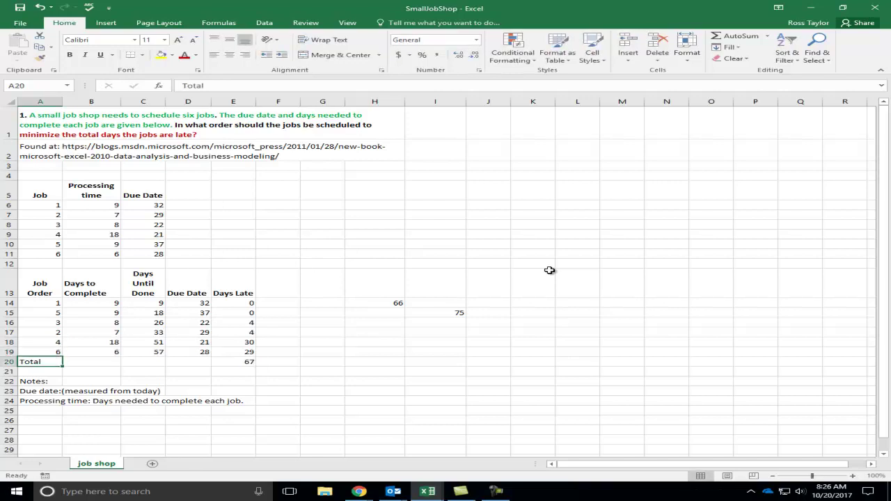
Clear the recorded comparison totals from H14:I15 and return to the first job in A14.
{"action": "left_click_drag", "start_coordinate": [399, 304], "coordinate": [453, 313]}
{"action": "key", "text": "Delete"}
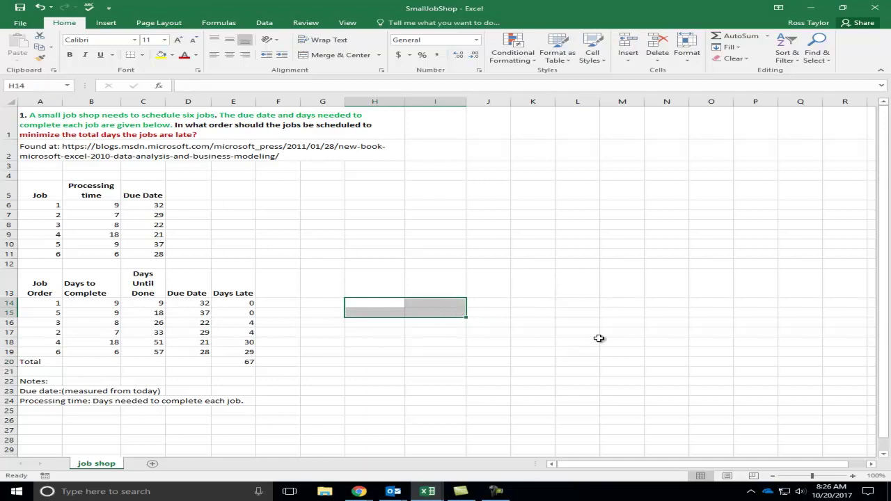
{"action": "key", "text": "Left"}
{"action": "key", "text": "Left"}
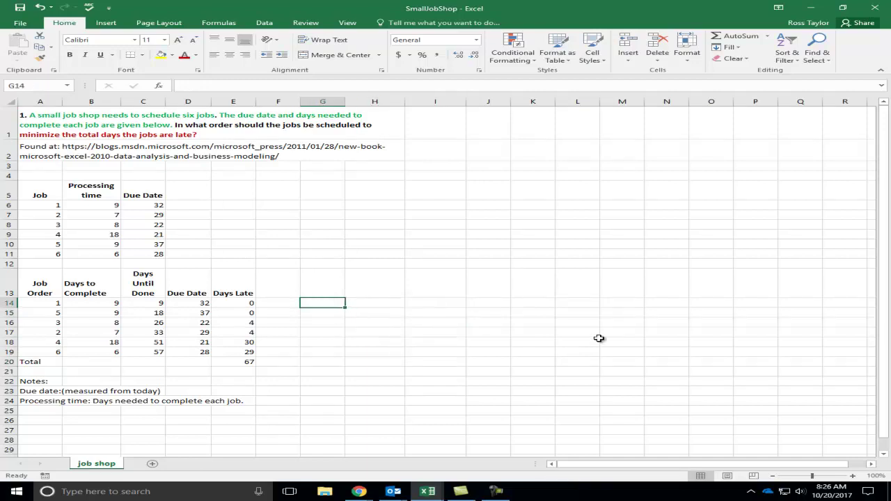
{"action": "key", "text": "Left"}
{"action": "key", "text": "Left"}
{"action": "key", "text": "Left"}
{"action": "key", "text": "Left"}
{"action": "key", "text": "Left"}
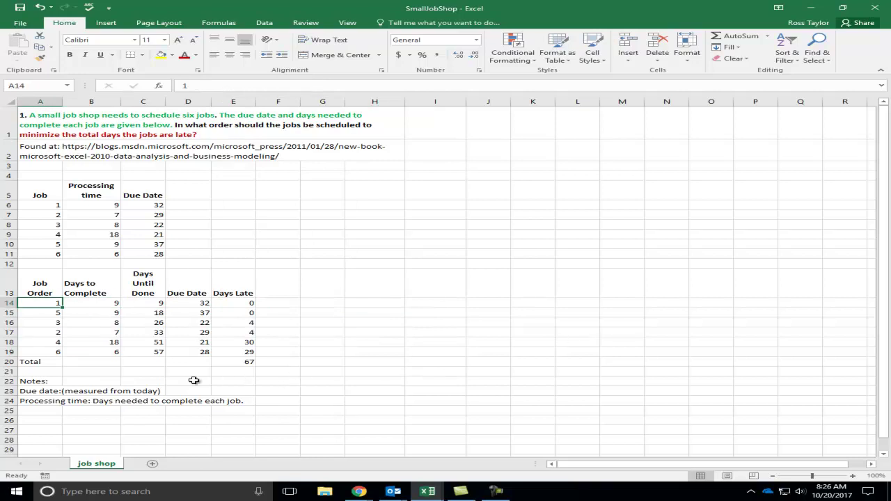
Make the Total row A20:E20 bold and select the total in E20.
{"action": "left_click", "coordinate": [35, 361]}
{"action": "left_click_drag", "start_coordinate": [35, 361], "coordinate": [247, 361]}
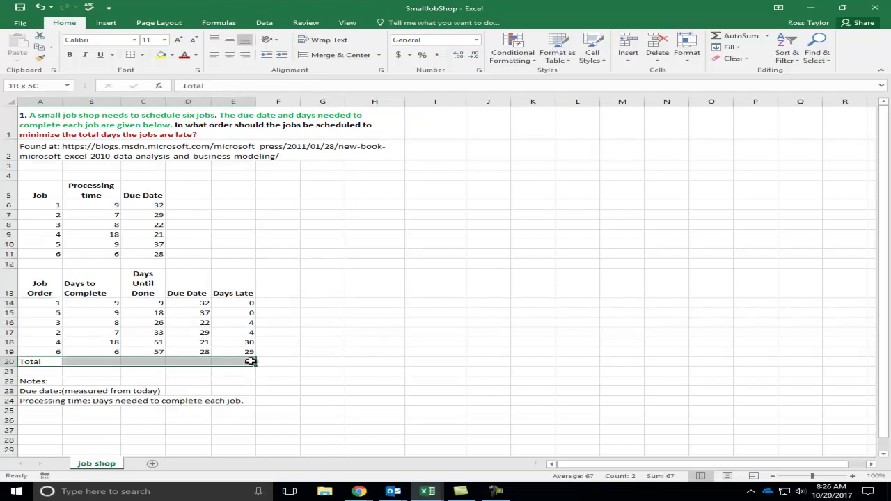
{"action": "left_click", "coordinate": [69, 54]}
{"action": "left_click", "coordinate": [534, 401]}
{"action": "left_click", "coordinate": [249, 362]}
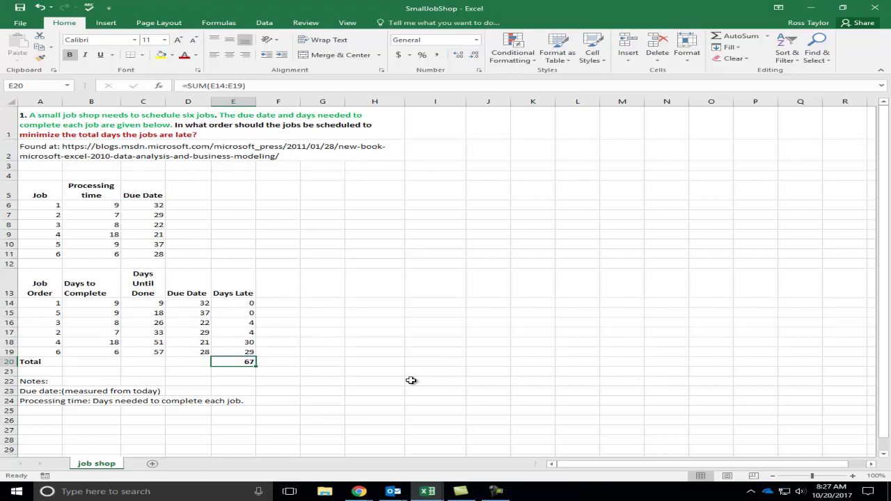
{"action": "left_click", "coordinate": [264, 24]}
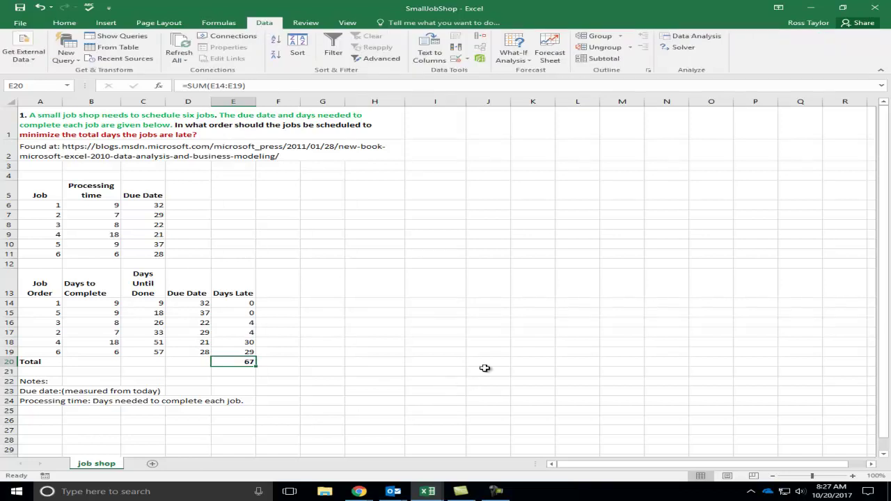
{"action": "left_click", "coordinate": [679, 47]}
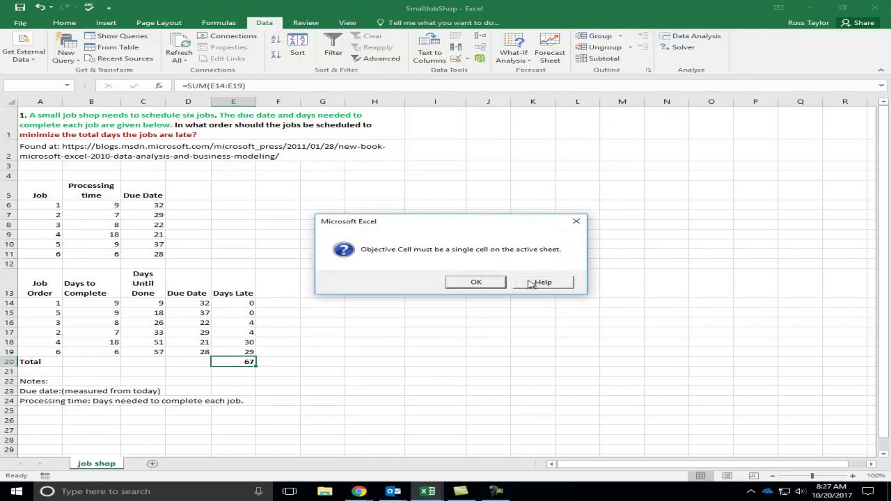
{"action": "left_click", "coordinate": [476, 283]}
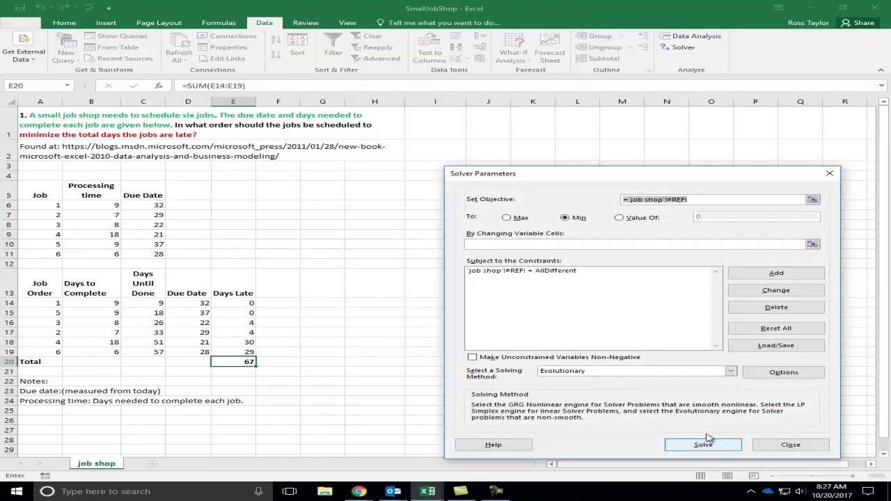
{"action": "left_click", "coordinate": [811, 446]}
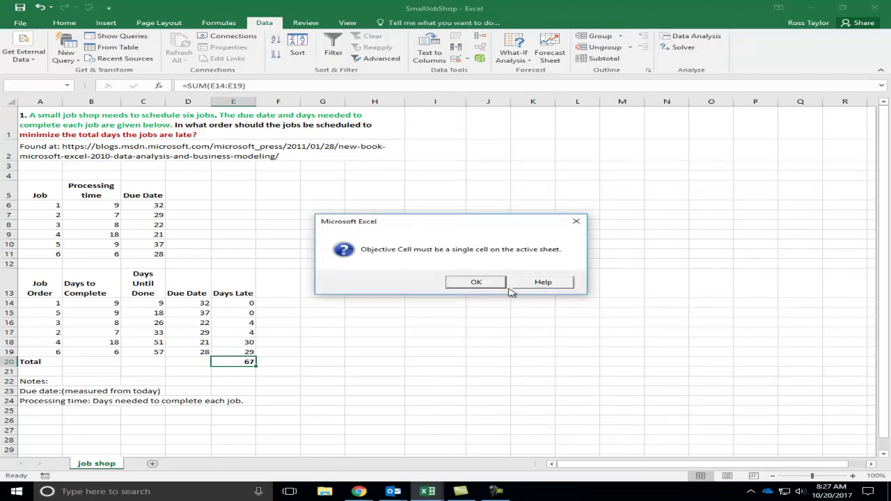
{"action": "key", "text": "Return"}
{"action": "left_click", "coordinate": [789, 444]}
{"action": "left_click", "coordinate": [437, 491]}
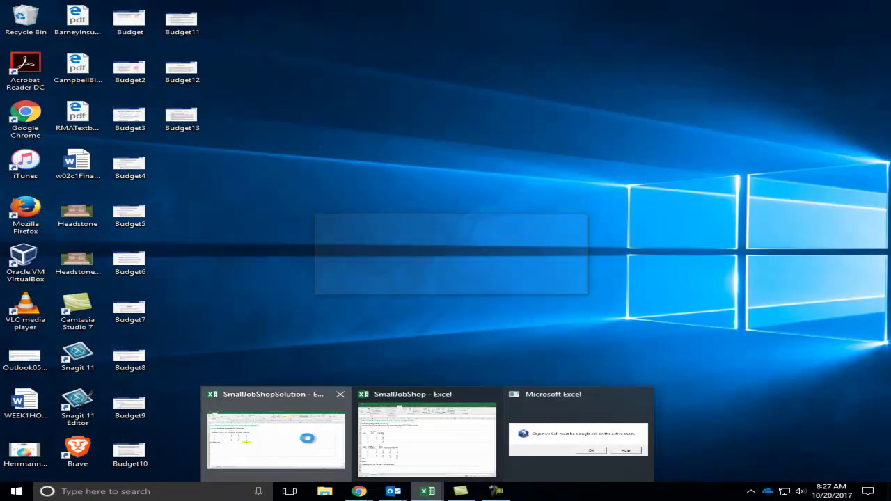
{"action": "left_click", "coordinate": [307, 438]}
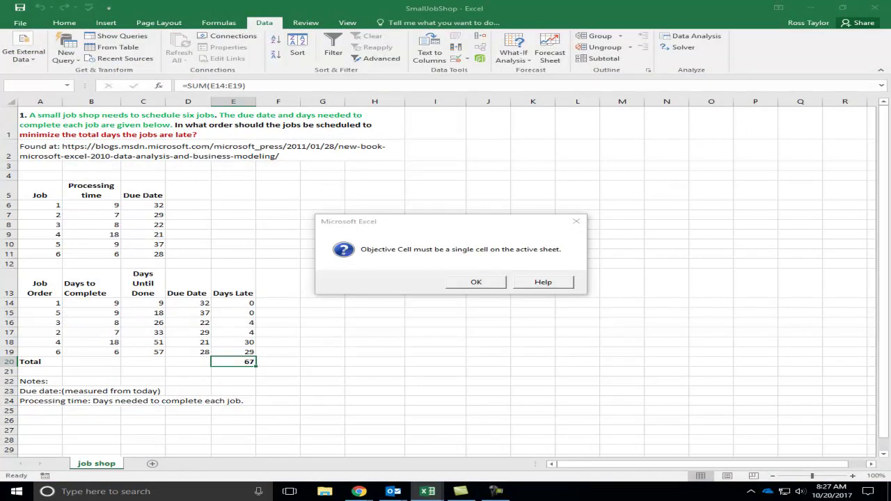
{"action": "key", "text": "Return"}
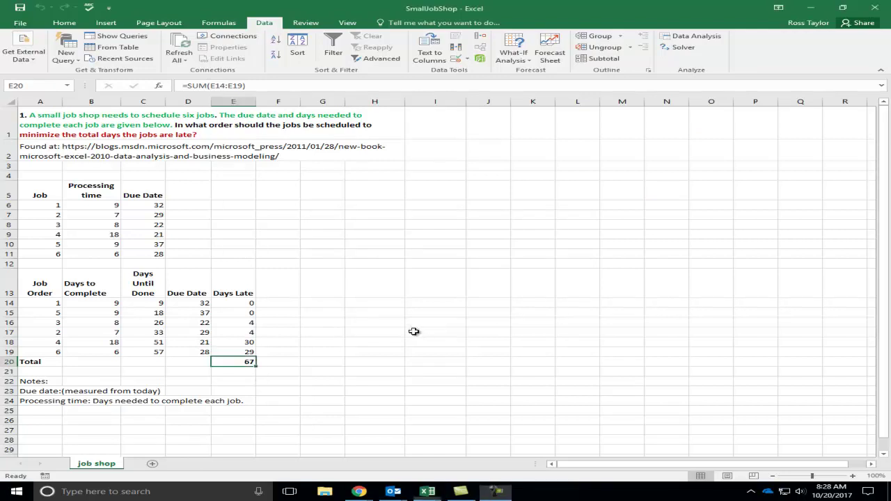
Reselect the total in E20, open Solver and set the changing variable cells to the job order range A14:A19.
{"action": "left_click", "coordinate": [295, 381]}
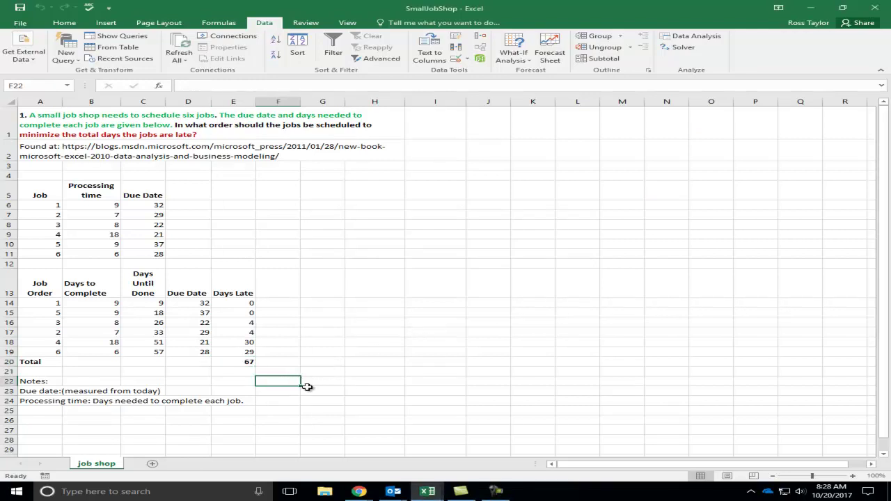
{"action": "left_click", "coordinate": [239, 362]}
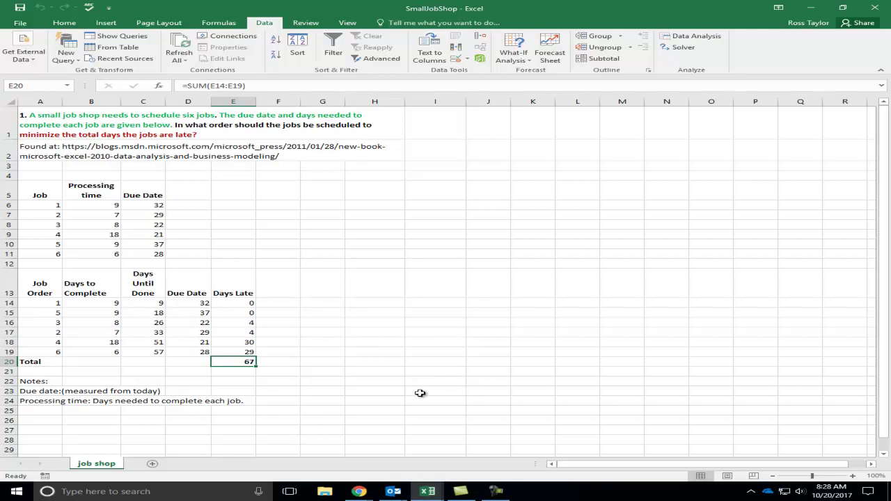
{"action": "left_click", "coordinate": [679, 48]}
{"action": "left_click_drag", "start_coordinate": [211, 162], "coordinate": [570, 142]}
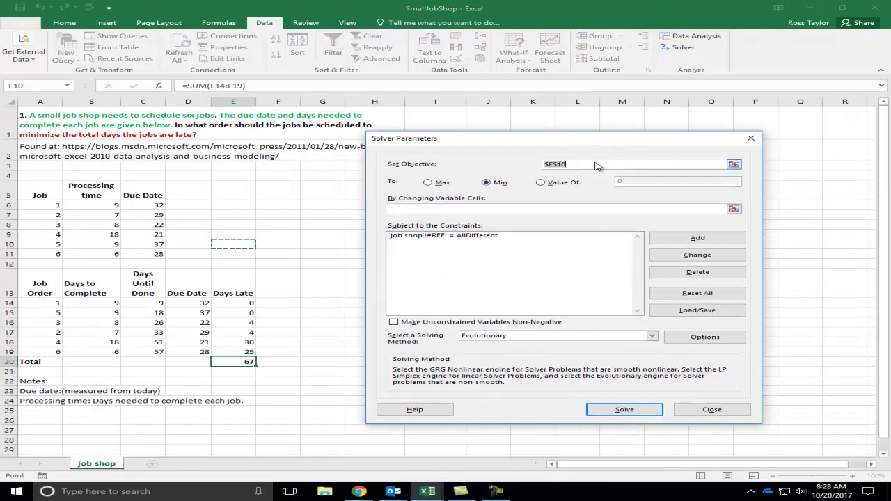
{"action": "left_click", "coordinate": [493, 209]}
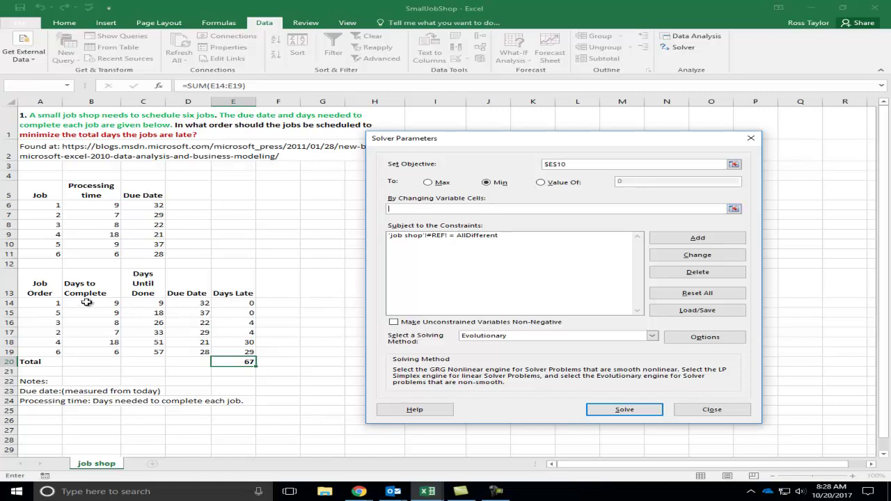
{"action": "left_click_drag", "start_coordinate": [61, 301], "coordinate": [43, 353]}
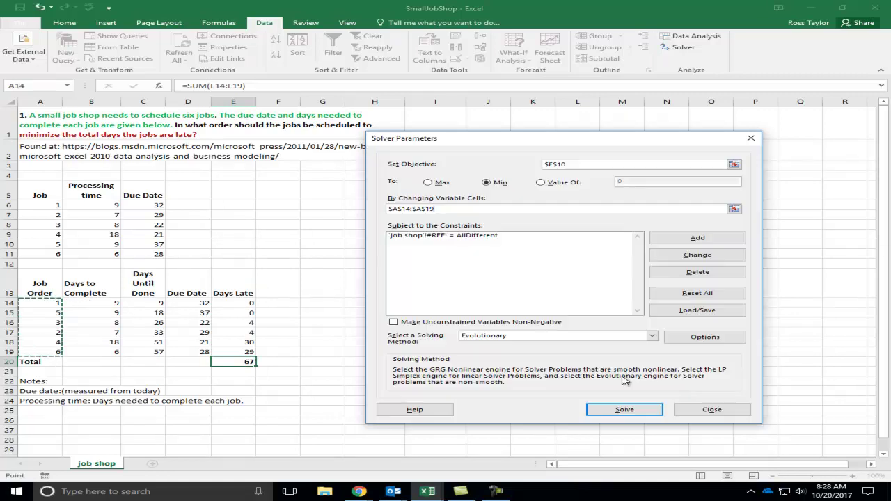
Replace the broken-reference Solver constraint with one requiring A14:A19 to be AllDifferent (dif).
{"action": "left_click", "coordinate": [479, 236]}
{"action": "left_click", "coordinate": [698, 271]}
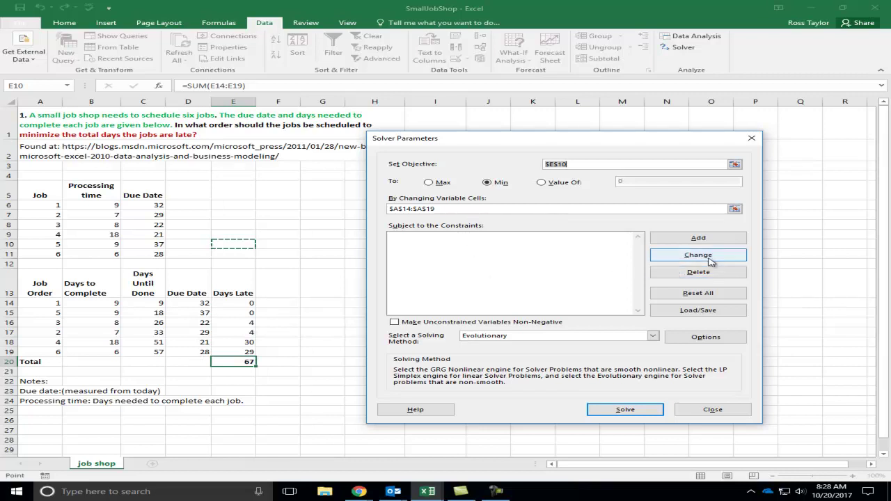
{"action": "left_click", "coordinate": [698, 238]}
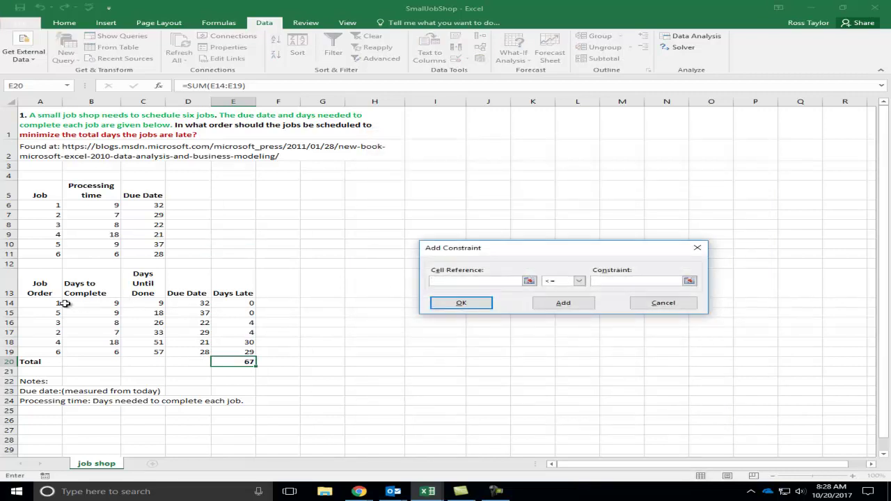
{"action": "left_click_drag", "start_coordinate": [40, 303], "coordinate": [36, 352]}
{"action": "left_click", "coordinate": [579, 281]}
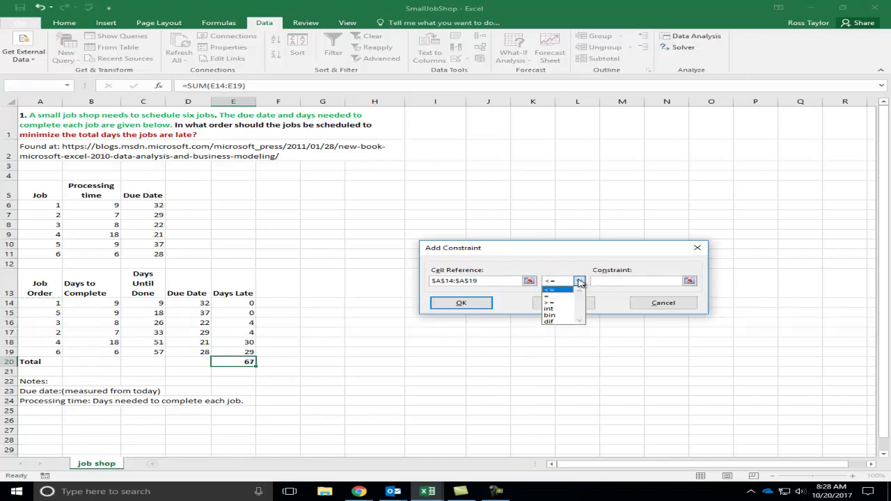
{"action": "left_click", "coordinate": [553, 321]}
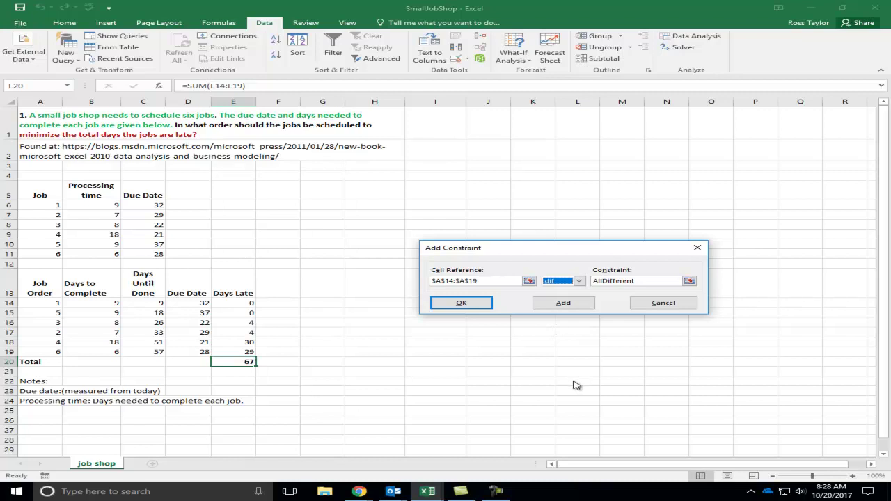
{"action": "left_click", "coordinate": [461, 303]}
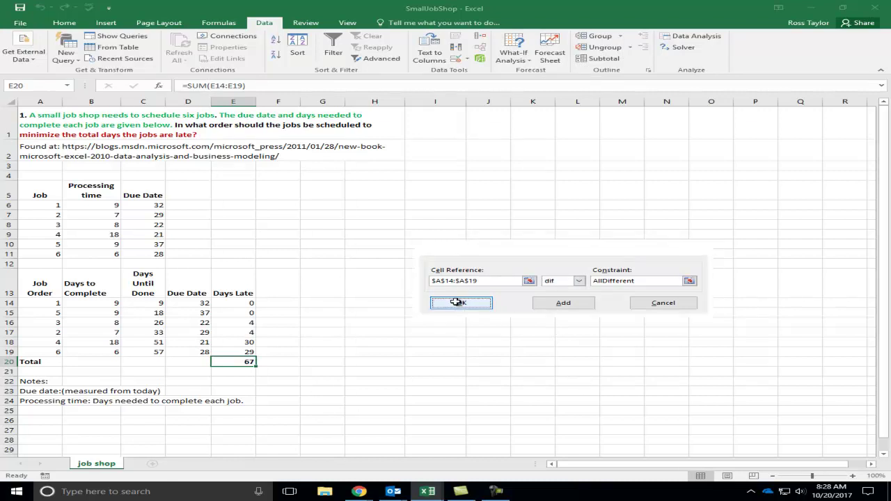
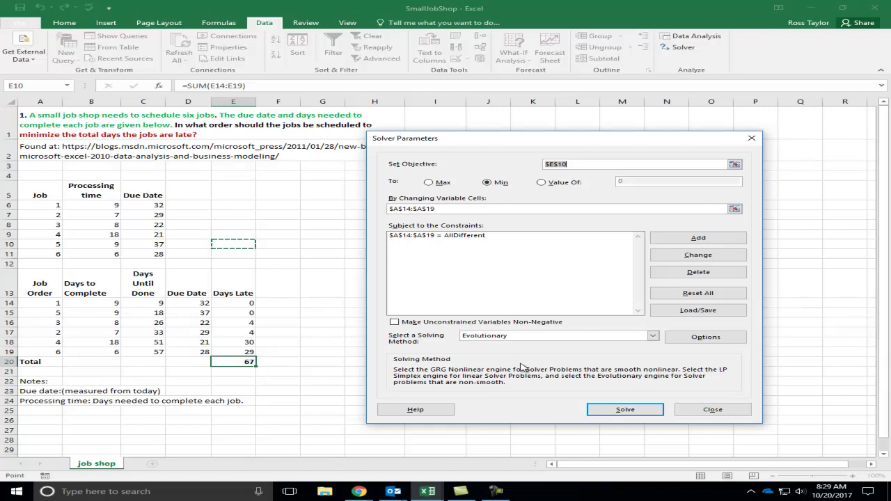
Choose the Evolutionary solving method and set its maximum time without improvement to 10.
{"action": "left_click", "coordinate": [653, 336]}
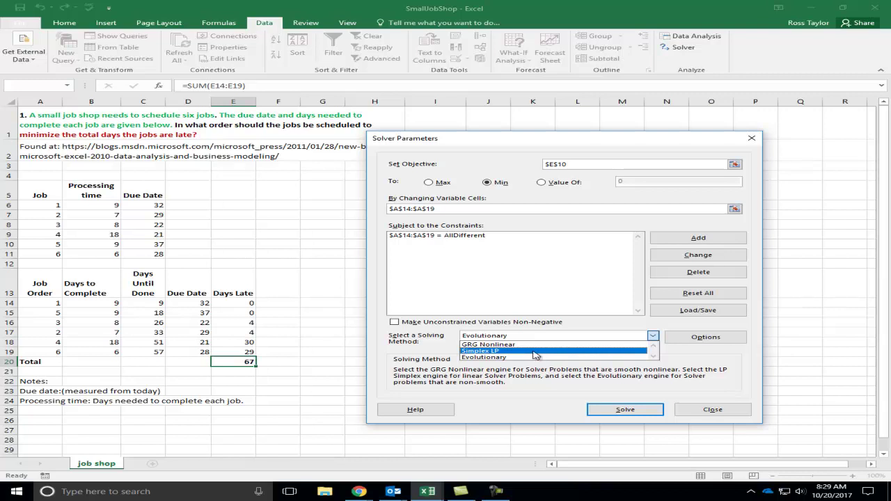
{"action": "left_click", "coordinate": [498, 358]}
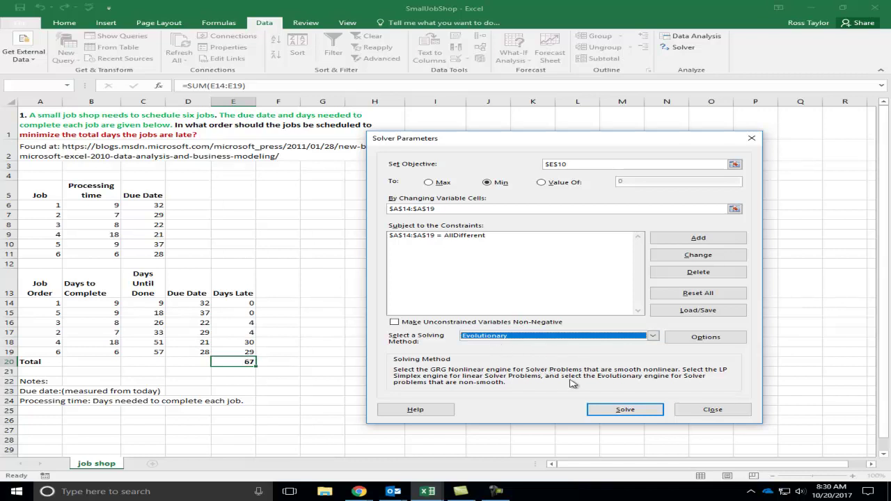
{"action": "left_click", "coordinate": [705, 338]}
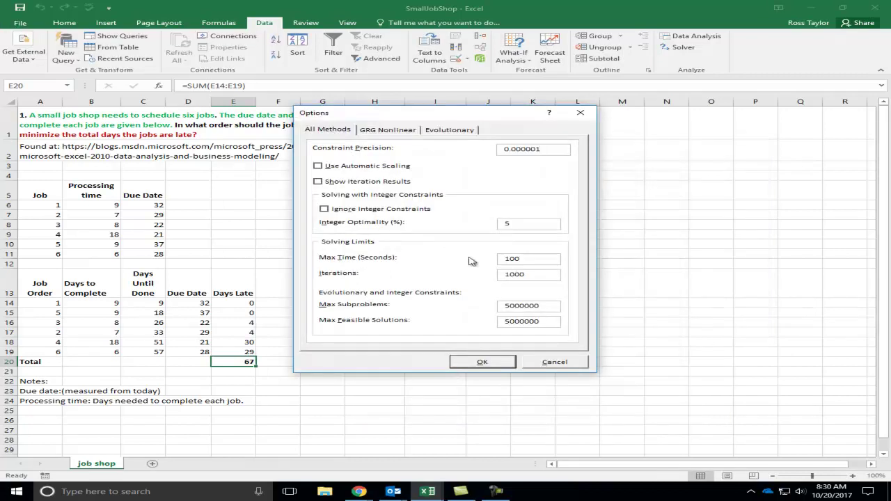
{"action": "left_click", "coordinate": [449, 131]}
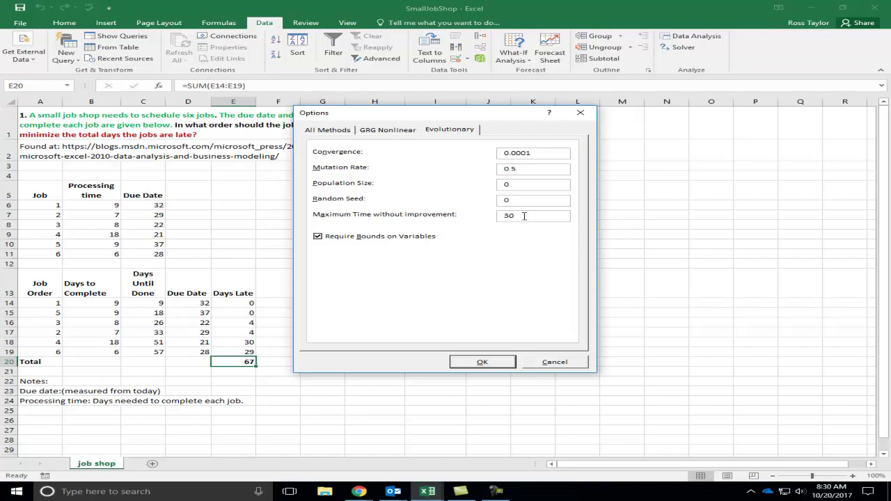
{"action": "left_click_drag", "start_coordinate": [538, 216], "coordinate": [494, 214]}
{"action": "type", "text": "10"}
{"action": "left_click", "coordinate": [326, 132]}
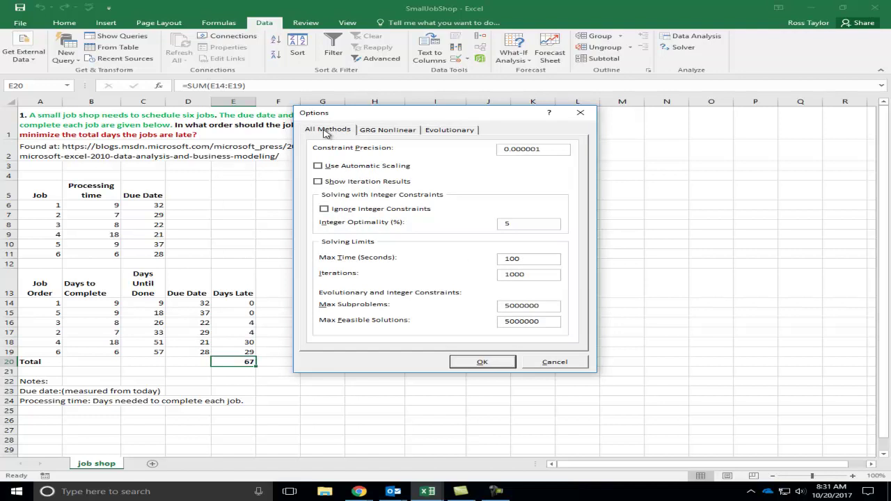
{"action": "left_click", "coordinate": [439, 134]}
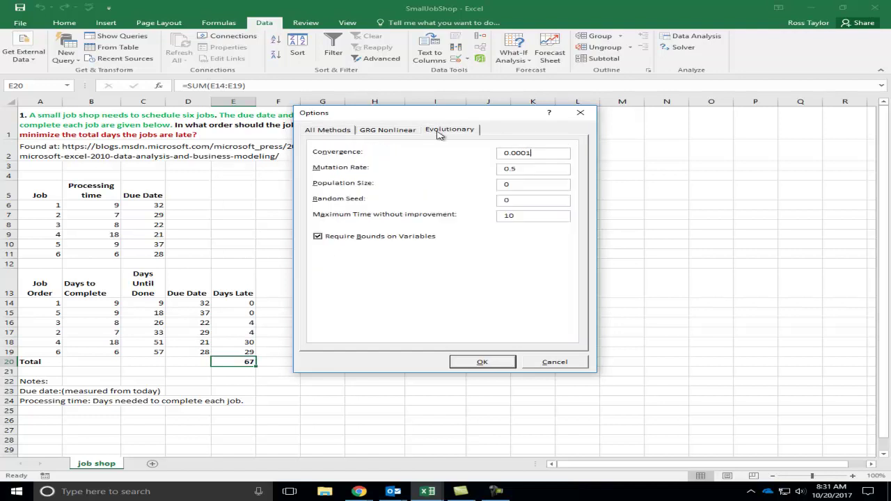
{"action": "left_click", "coordinate": [482, 363]}
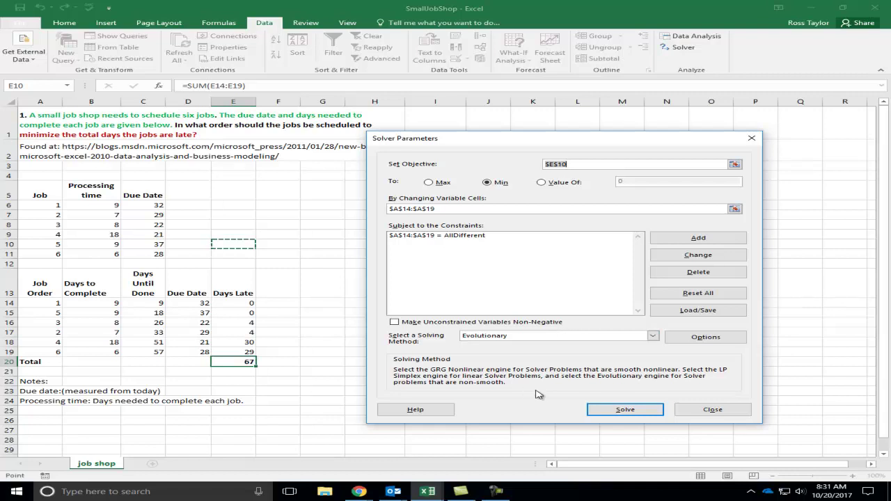
Set the Solver objective to the lateness total in E20, solve for the minimum and keep the solution.
{"action": "left_click", "coordinate": [624, 410]}
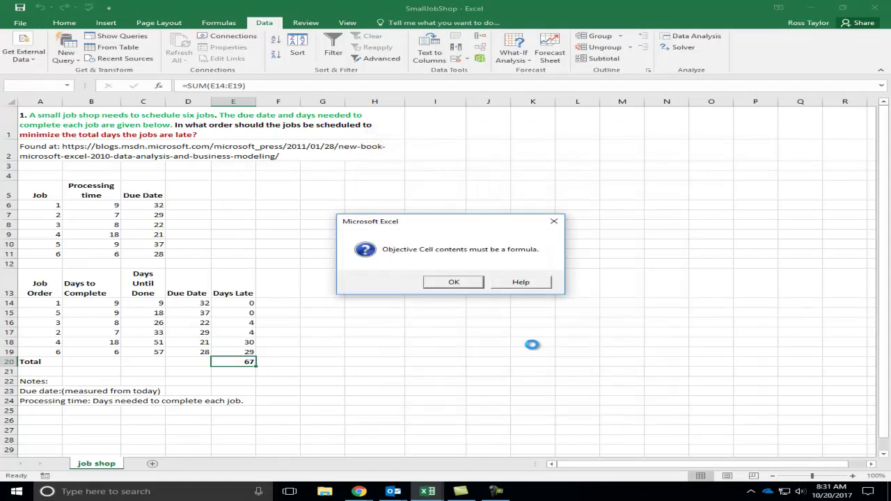
{"action": "left_click", "coordinate": [455, 284]}
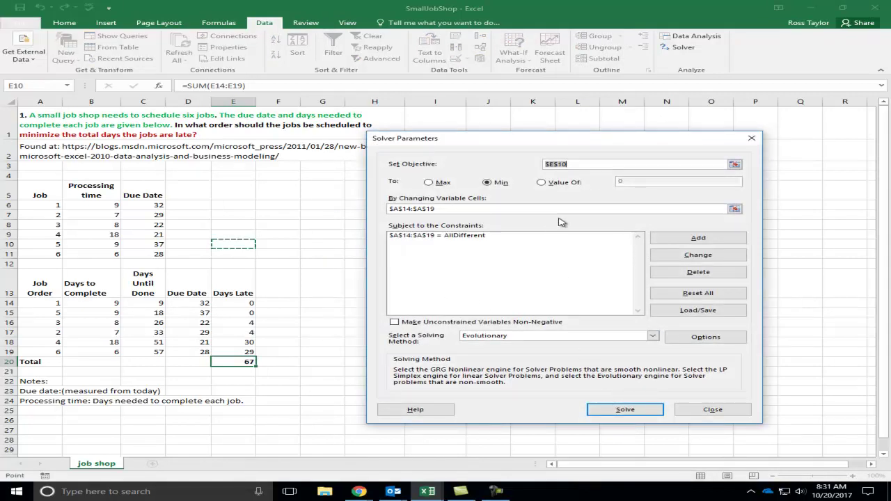
{"action": "left_click", "coordinate": [236, 361]}
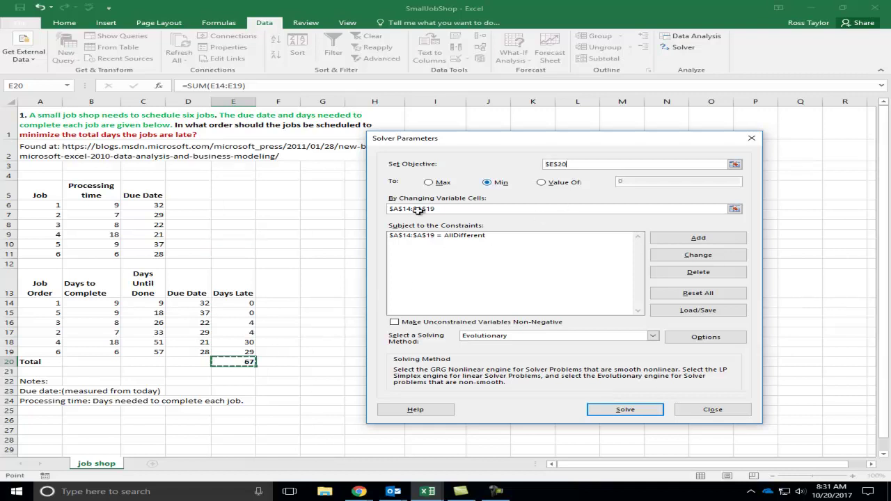
{"action": "left_click", "coordinate": [618, 411]}
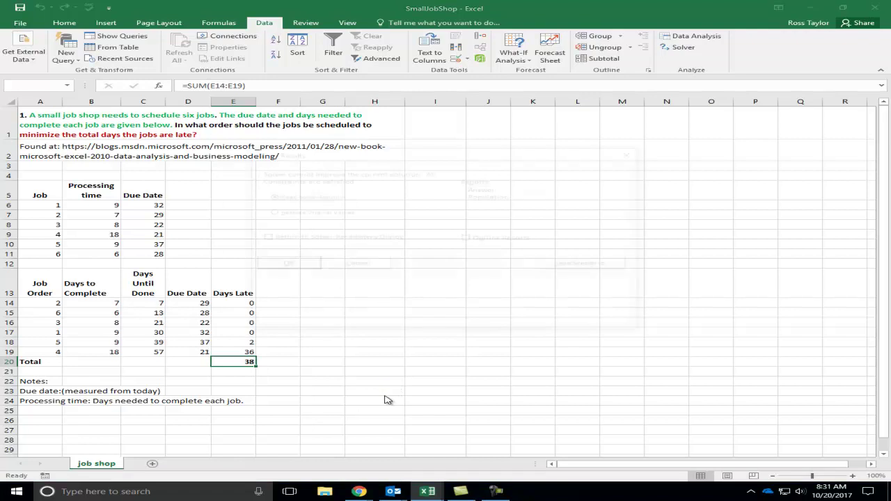
{"action": "left_click", "coordinate": [292, 265]}
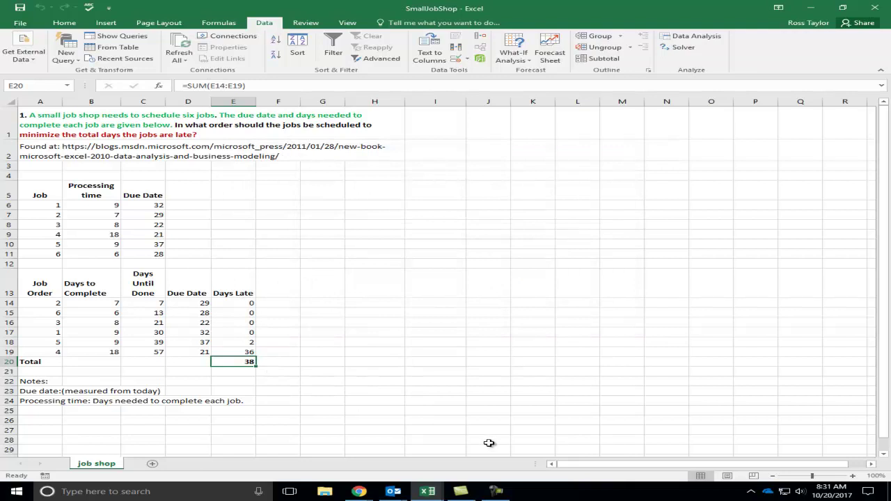
Go through the solved job order in A14:A19 from first to last and examine the lateness total in E20.
{"action": "left_click", "coordinate": [56, 304]}
{"action": "left_click", "coordinate": [56, 314]}
{"action": "left_click", "coordinate": [55, 324]}
{"action": "left_click", "coordinate": [53, 333]}
{"action": "left_click", "coordinate": [53, 343]}
{"action": "left_click", "coordinate": [51, 355]}
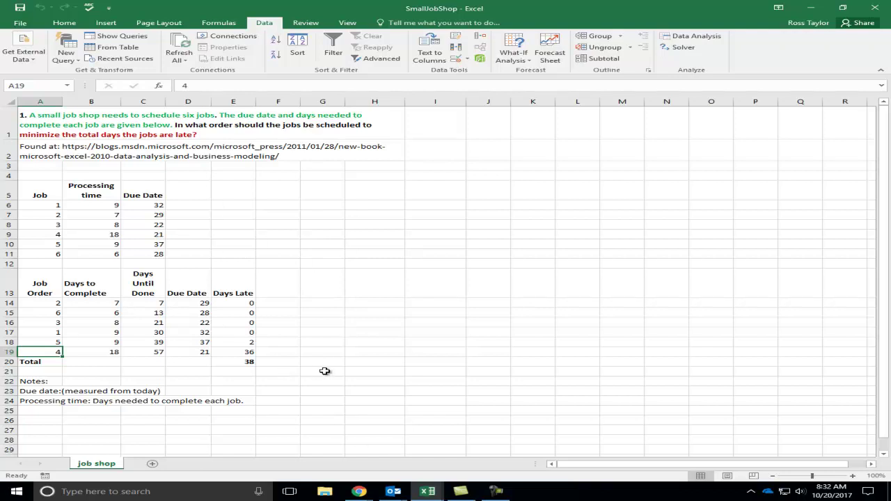
{"action": "left_click", "coordinate": [247, 363]}
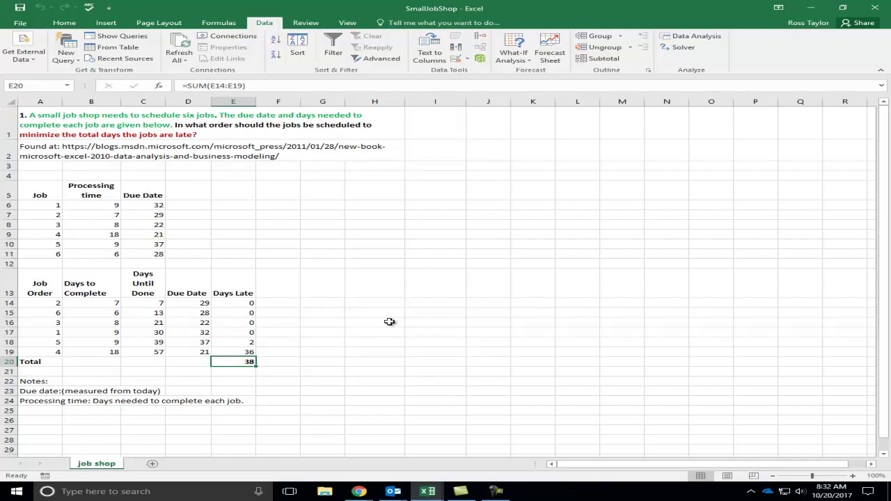
Add a Solver constraint limiting the days late in E14:E19 to at most 30, solve the model and close the results.
{"action": "left_click", "coordinate": [678, 48]}
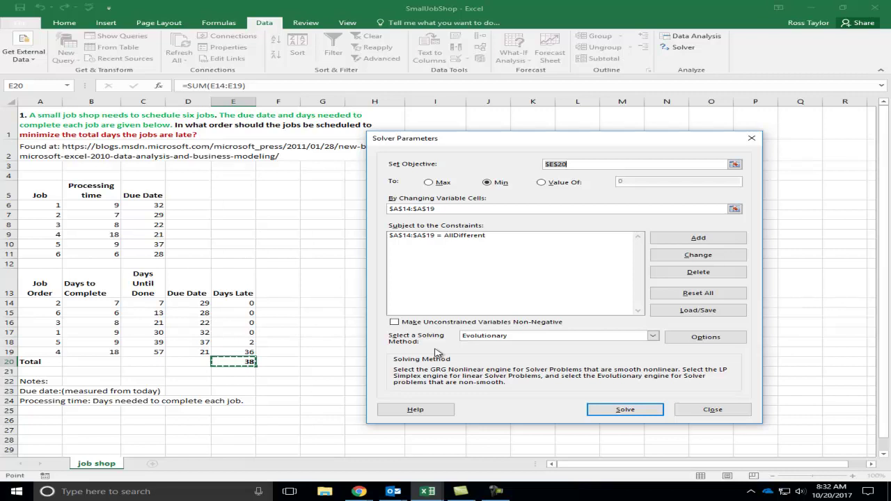
{"action": "left_click", "coordinate": [693, 239]}
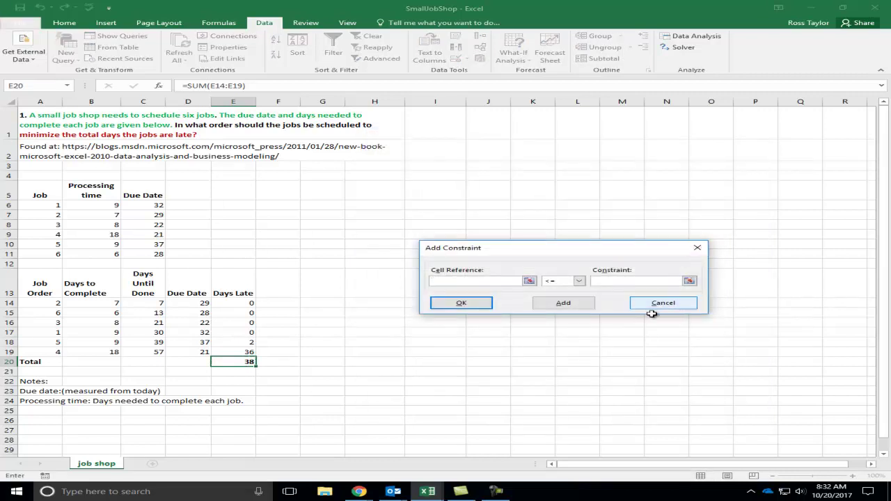
{"action": "left_click", "coordinate": [241, 305]}
{"action": "left_click_drag", "start_coordinate": [240, 305], "coordinate": [245, 352]}
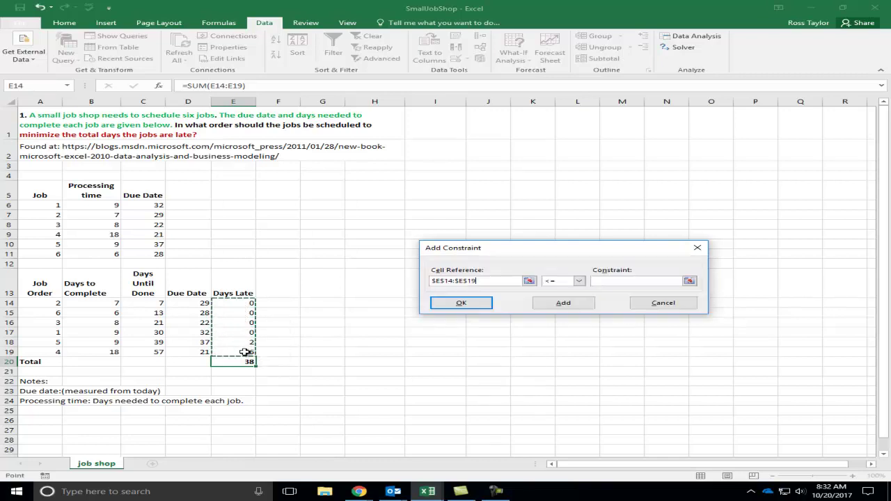
{"action": "left_click", "coordinate": [579, 282]}
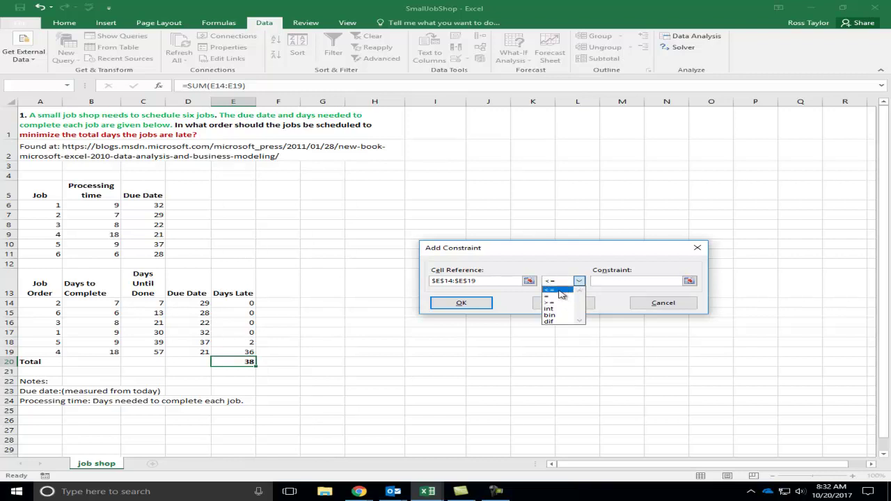
{"action": "left_click", "coordinate": [561, 290]}
{"action": "left_click", "coordinate": [619, 282]}
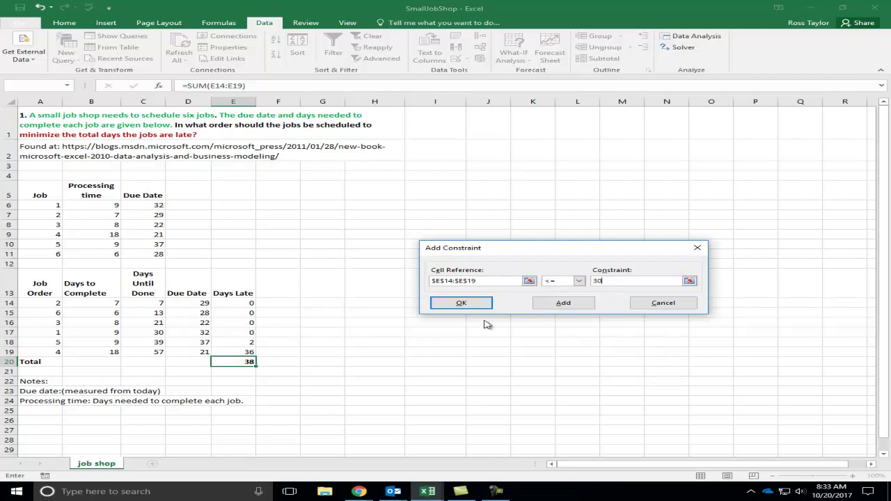
{"action": "left_click", "coordinate": [459, 303]}
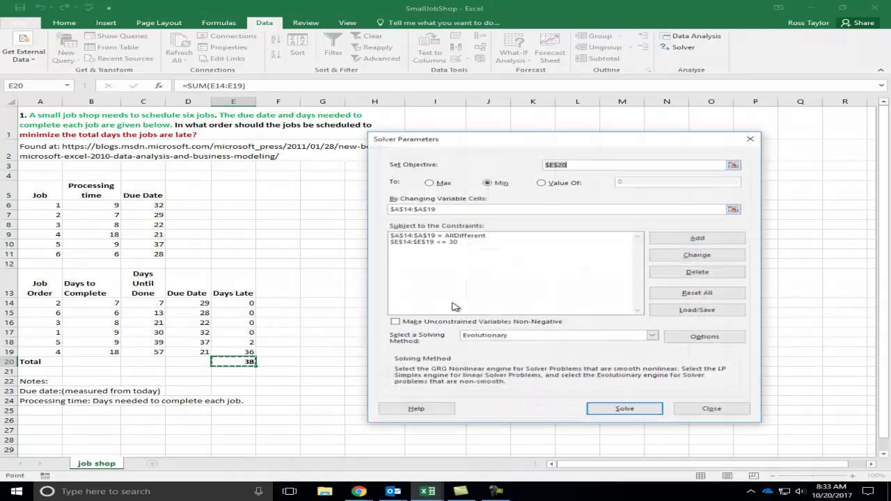
{"action": "left_click", "coordinate": [624, 409]}
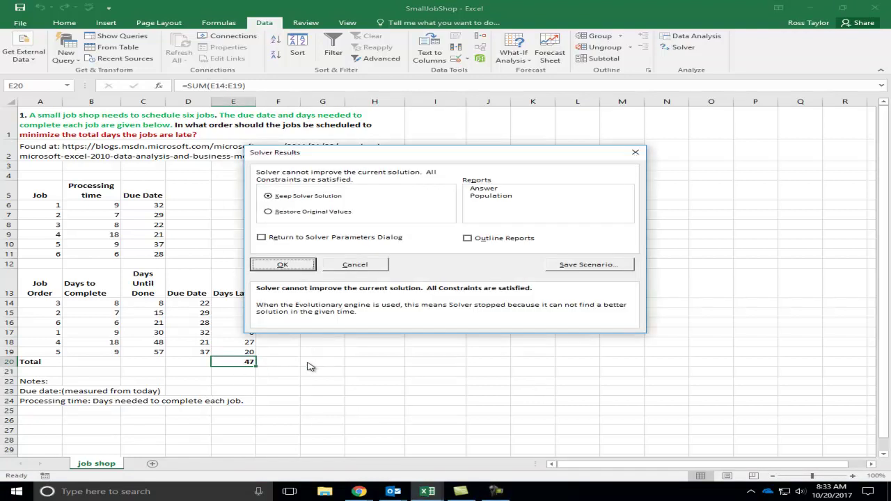
{"action": "left_click", "coordinate": [351, 265]}
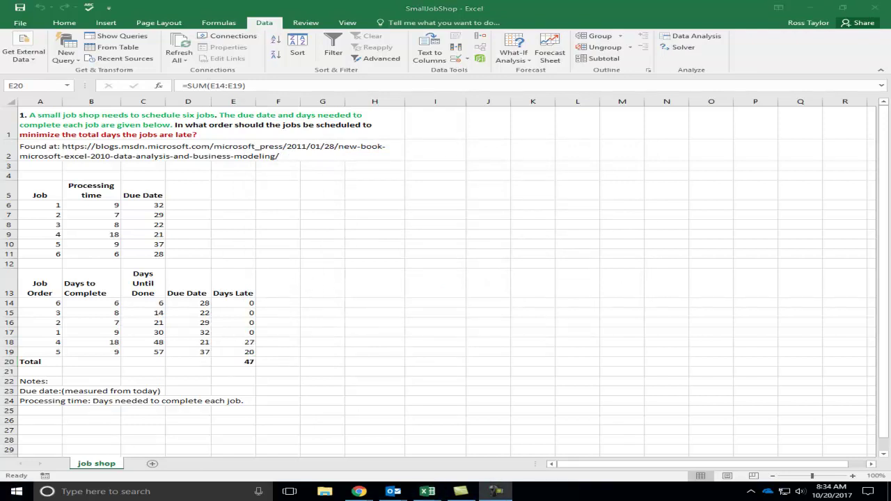
Change the Solver limit on the days late in E14:E19 to at most 14.
{"action": "left_click", "coordinate": [236, 363]}
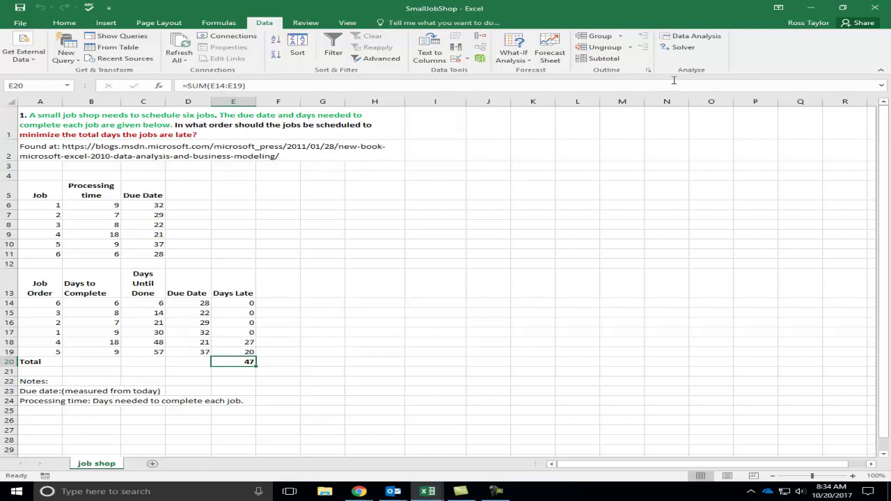
{"action": "left_click", "coordinate": [678, 46]}
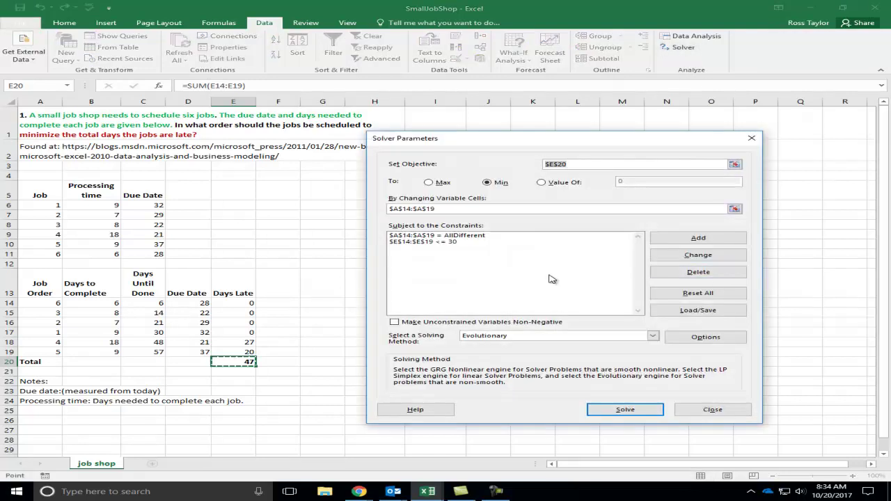
{"action": "left_click", "coordinate": [443, 243]}
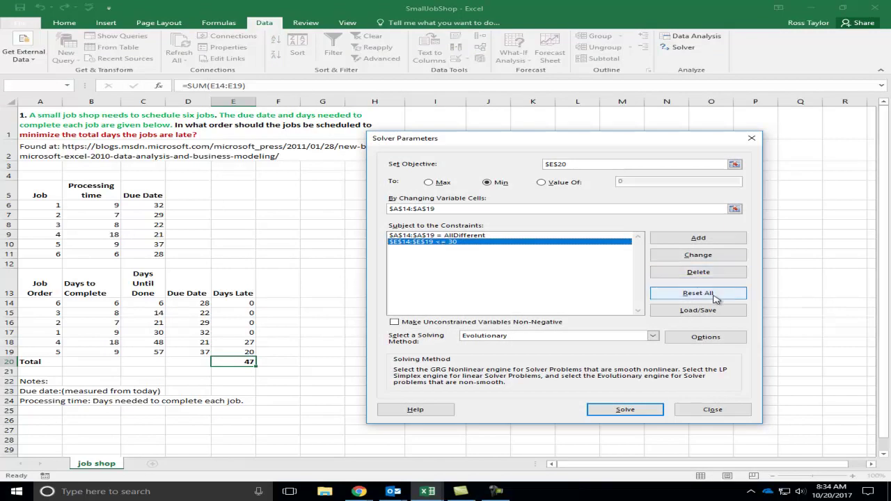
{"action": "left_click", "coordinate": [698, 255]}
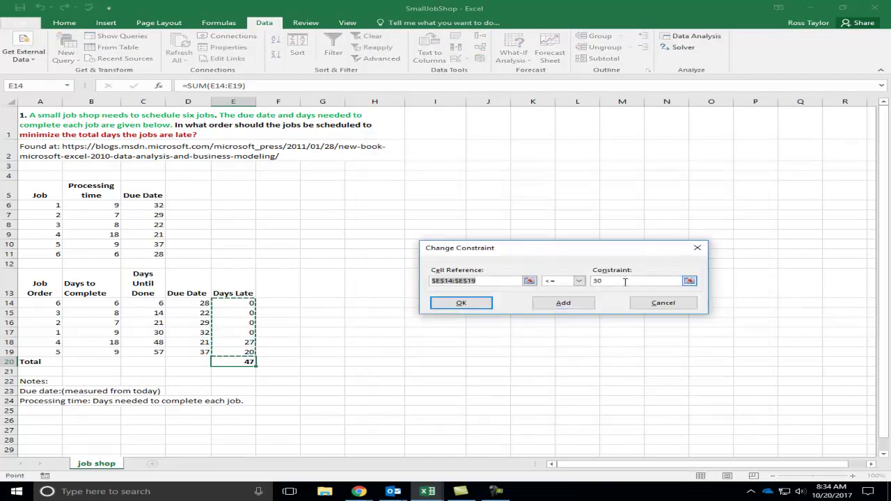
{"action": "left_click", "coordinate": [625, 281]}
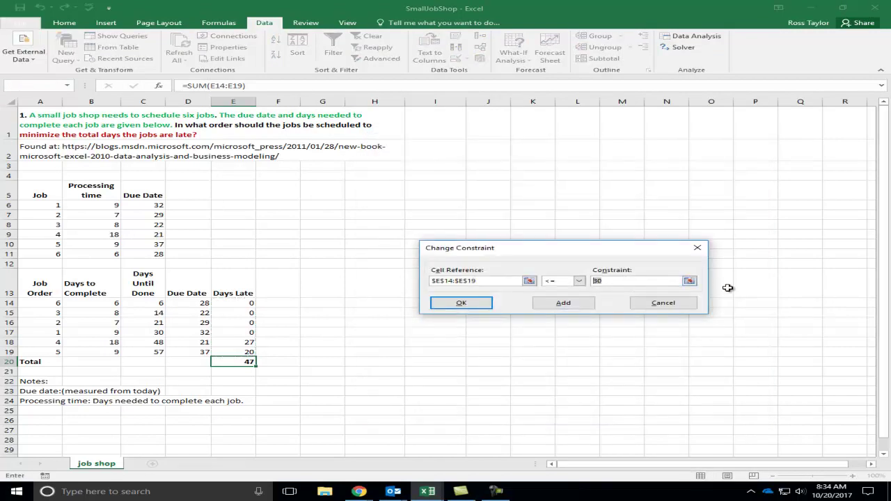
{"action": "left_click", "coordinate": [462, 304]}
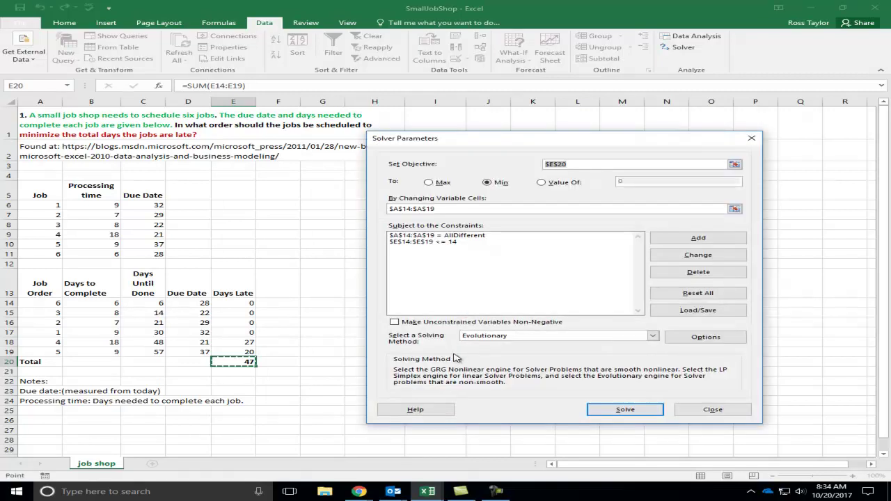
Try to solve the model with the 14-day limit, accept the result and check the last job's lateness in E19.
{"action": "left_click", "coordinate": [623, 412]}
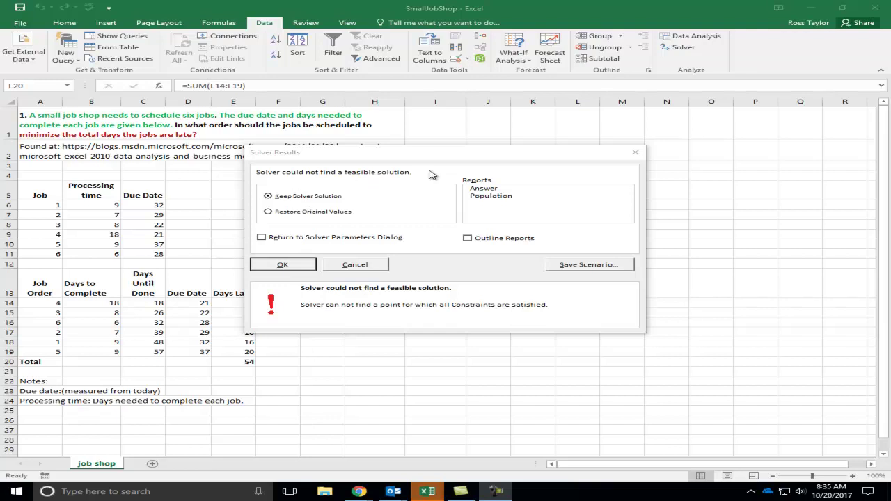
{"action": "left_click", "coordinate": [282, 266]}
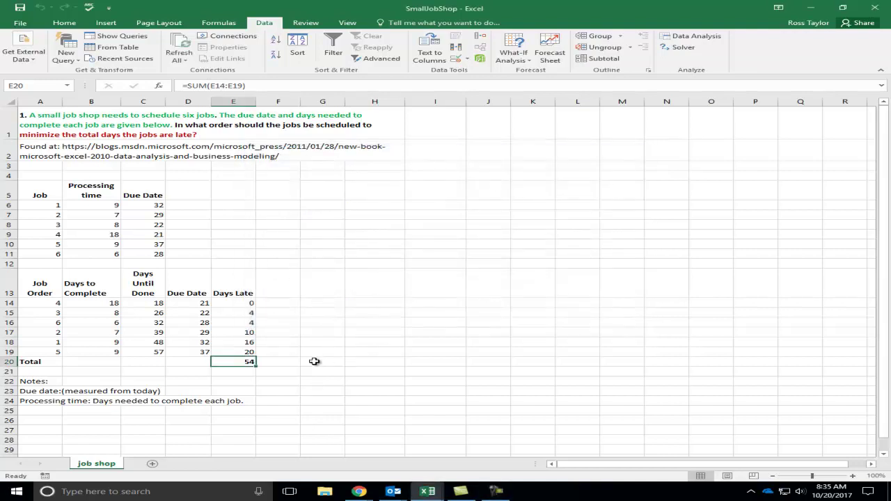
{"action": "left_click", "coordinate": [245, 352]}
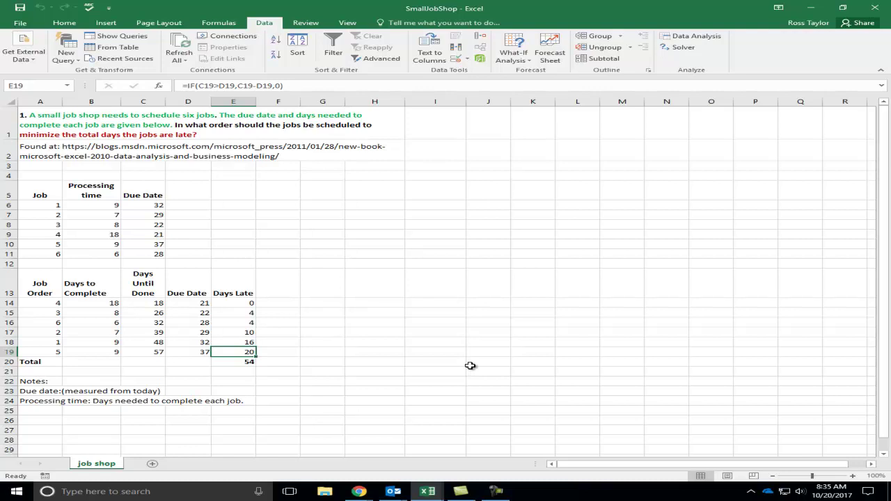
Change the Solver limit on the days late in E14:E19 to at most 21.
{"action": "left_click", "coordinate": [238, 363]}
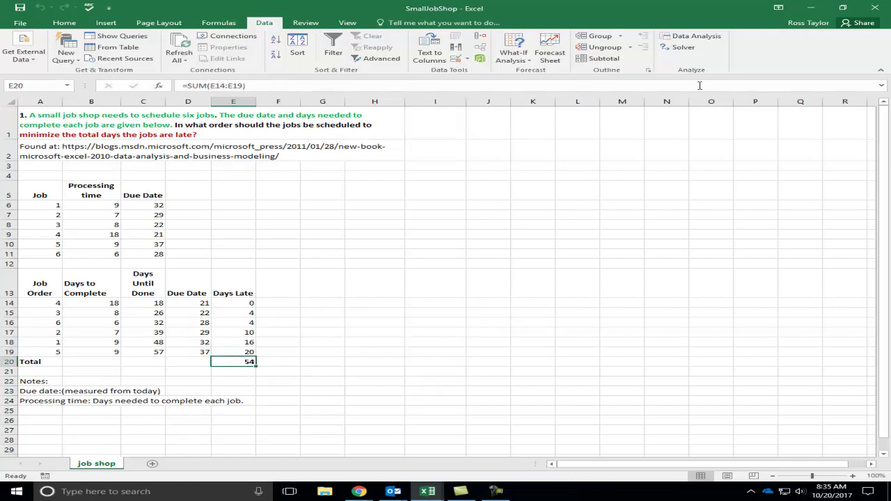
{"action": "left_click", "coordinate": [683, 48]}
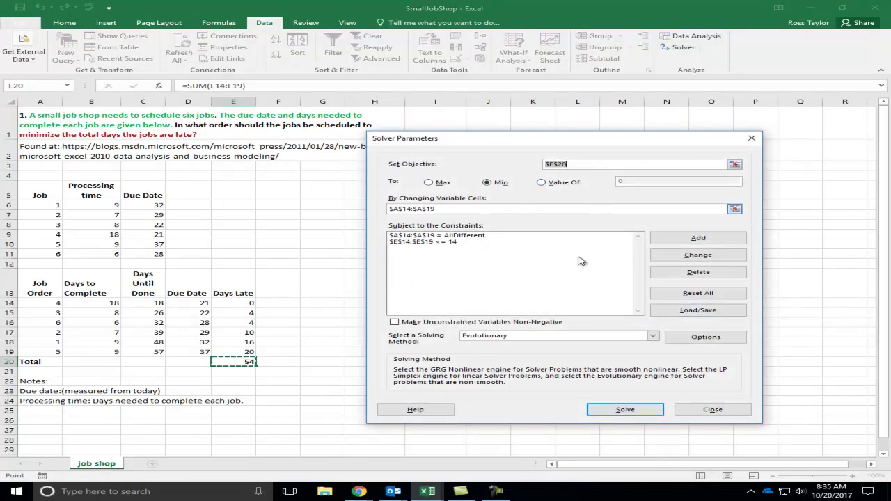
{"action": "left_click", "coordinate": [449, 242]}
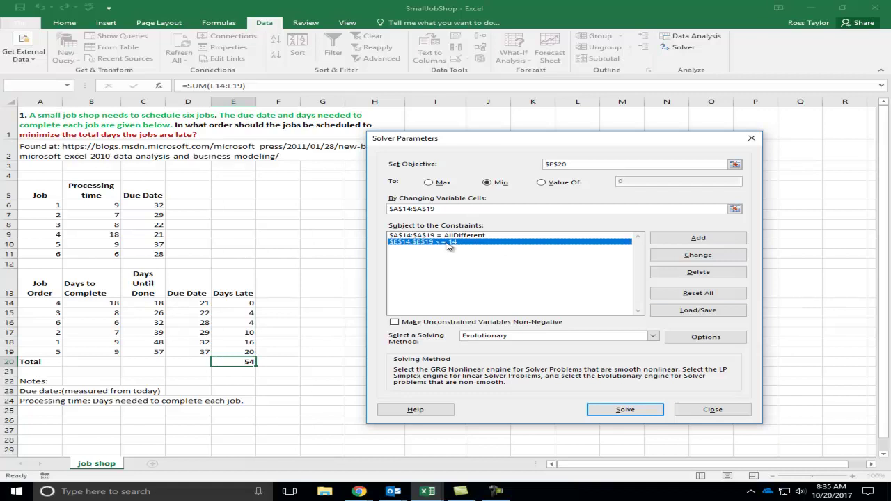
{"action": "left_click", "coordinate": [698, 255]}
{"action": "key", "text": "Tab"}
{"action": "key", "text": "Tab"}
{"action": "type", "text": "2"}
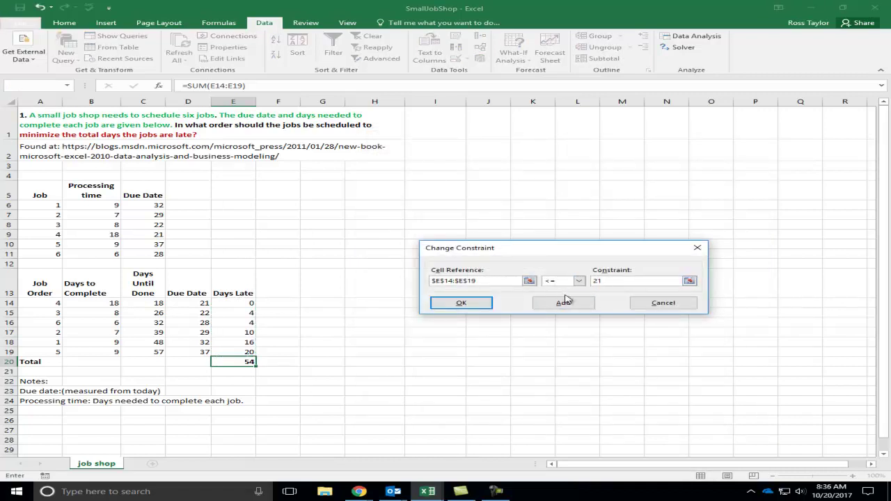
{"action": "left_click", "coordinate": [468, 304]}
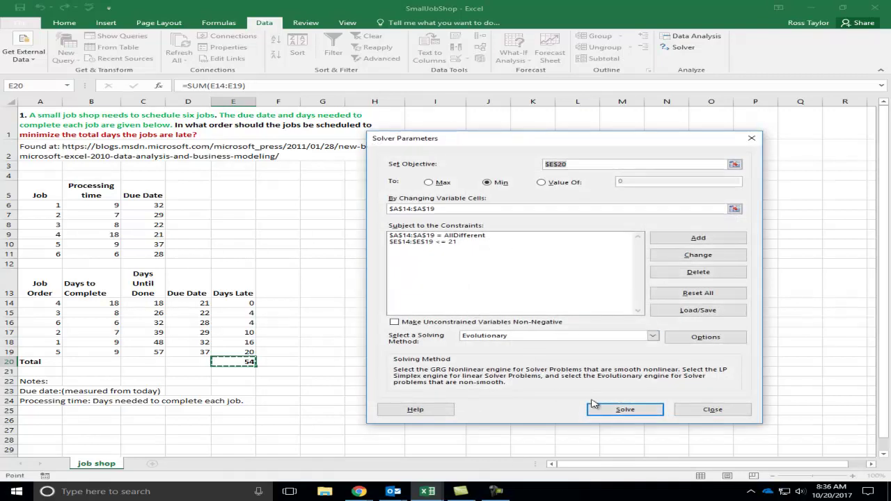
Solve the model with the 21-day limit, keep the solution and check the lateness in E16 and the total in E20.
{"action": "left_click", "coordinate": [625, 409]}
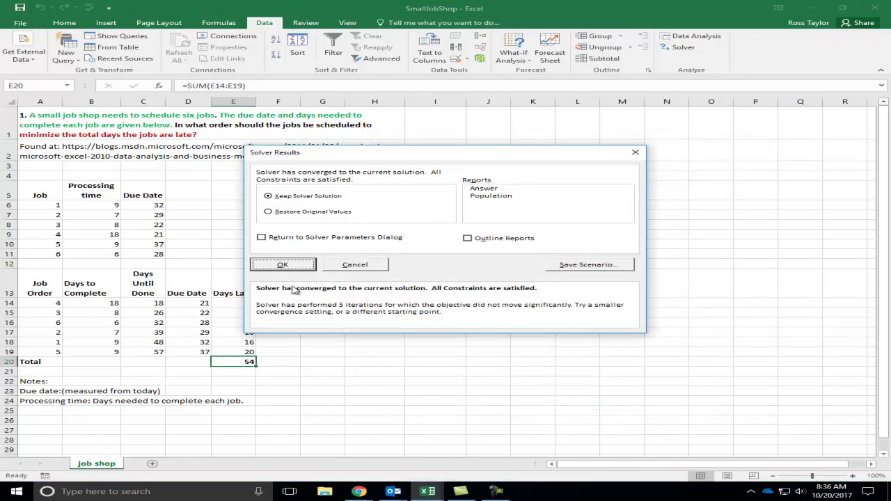
{"action": "left_click", "coordinate": [283, 265]}
{"action": "left_click", "coordinate": [238, 324]}
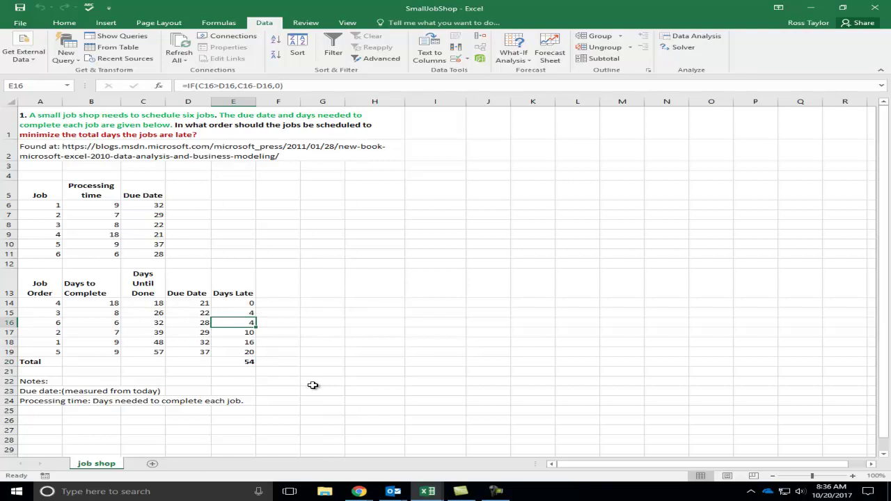
{"action": "left_click", "coordinate": [245, 361]}
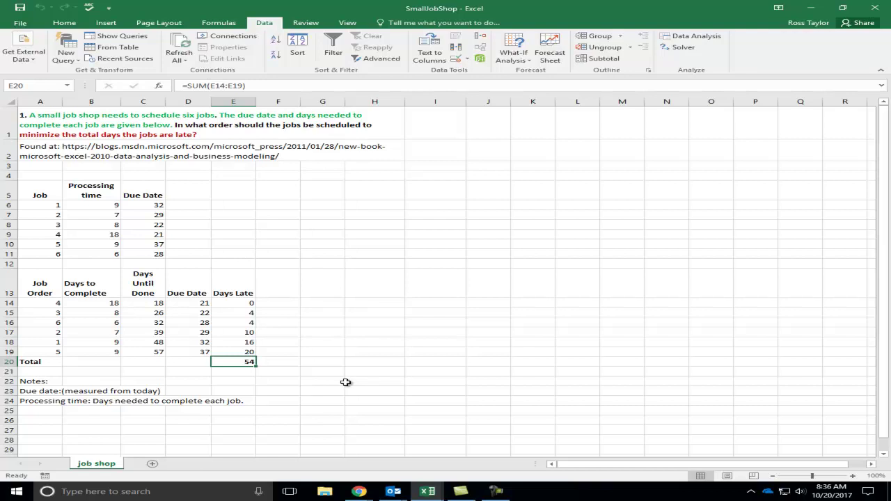
Insert 12 blank rows above the Notes section at row 22.
{"action": "left_click_drag", "start_coordinate": [10, 381], "coordinate": [36, 413]}
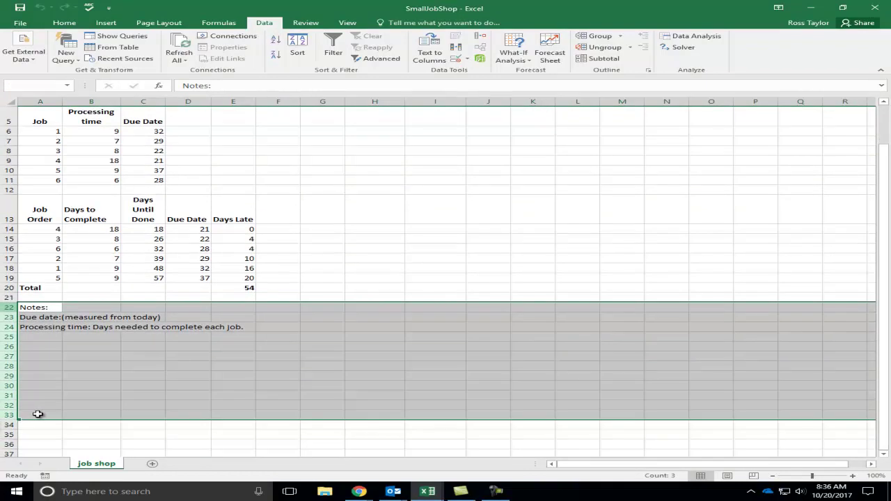
{"action": "right_click", "coordinate": [118, 384]}
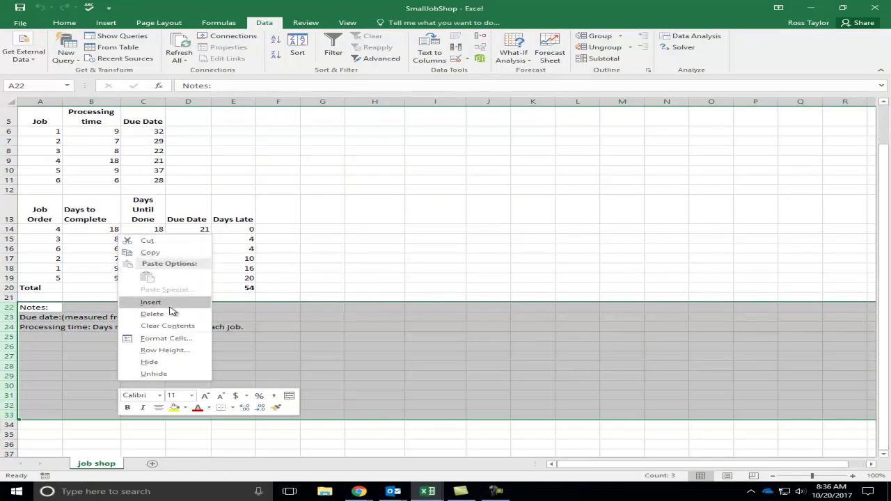
{"action": "left_click", "coordinate": [167, 306]}
{"action": "left_click", "coordinate": [233, 297]}
Copy the job order table A13:E20 and paste it at A24.
{"action": "left_click_drag", "start_coordinate": [43, 215], "coordinate": [229, 286]}
{"action": "right_click", "coordinate": [171, 257]}
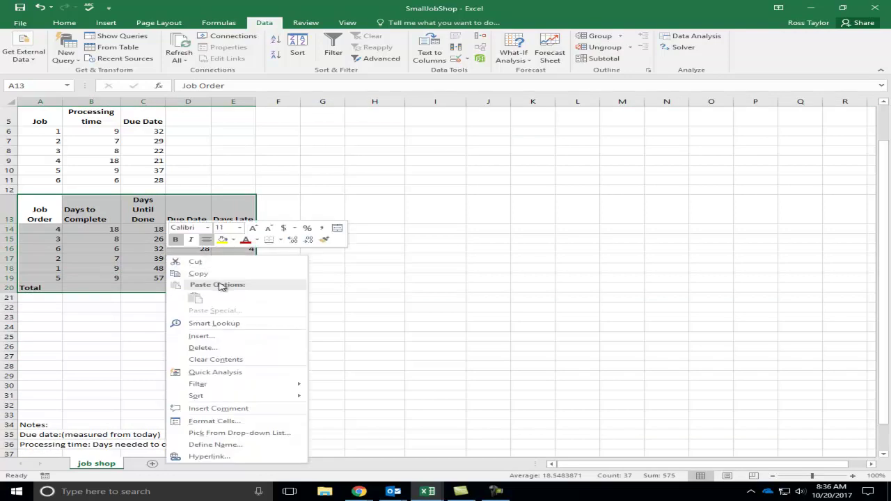
{"action": "left_click", "coordinate": [199, 273]}
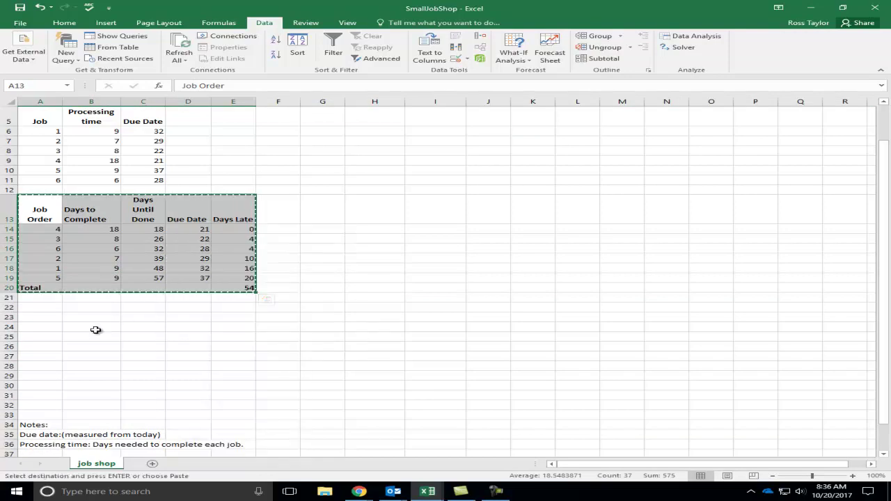
{"action": "right_click", "coordinate": [38, 329]}
{"action": "left_click", "coordinate": [66, 162]}
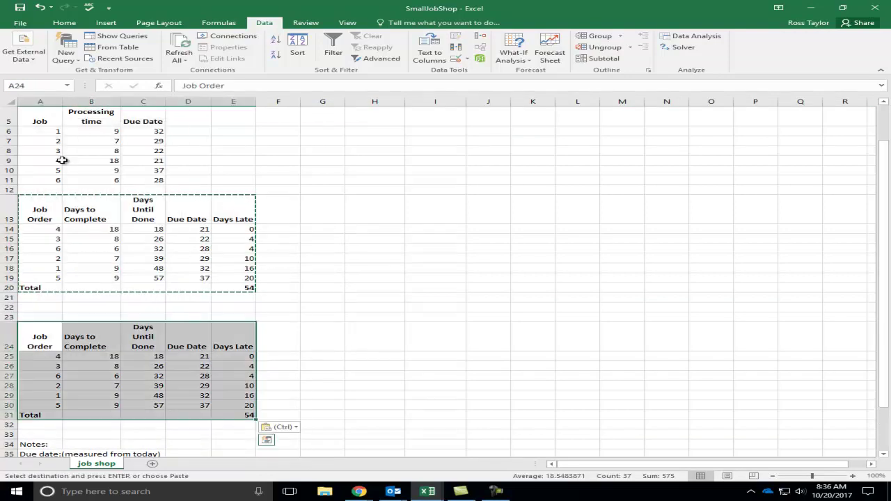
Title the copied table in A23 with "Minimize Dates Late, None more than 3 weeks.".
{"action": "left_click", "coordinate": [44, 317]}
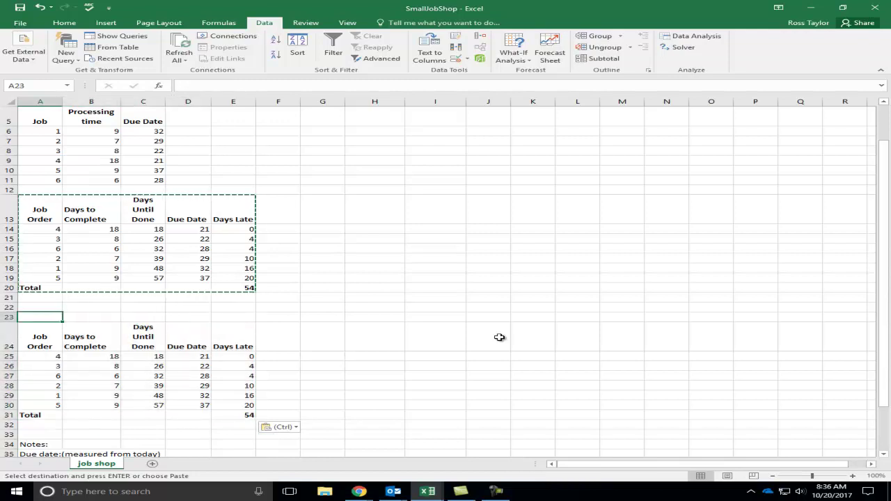
{"action": "type", "text": "Minimize Data"}
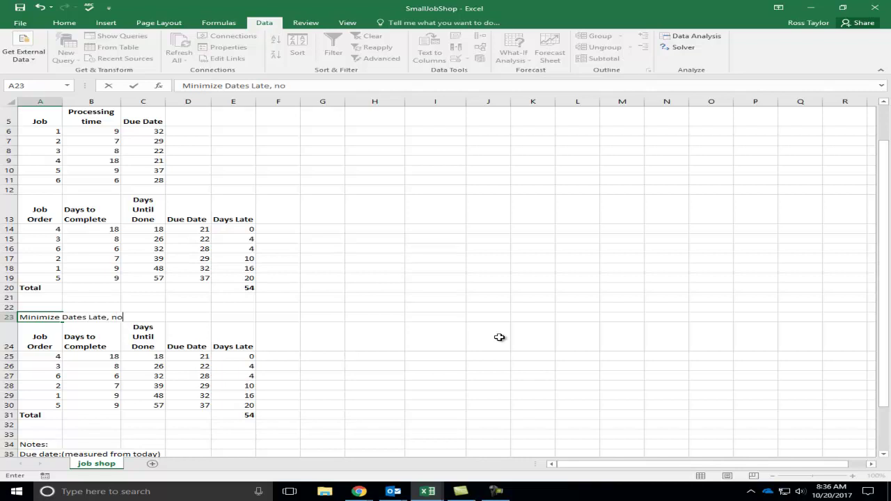
{"action": "type", "text": "s Late, non"}
{"action": "key", "text": "BackSpace"}
{"action": "key", "text": "BackSpace"}
{"action": "key", "text": "BackSpace"}
{"action": "type", "text": "None more than 3 weeks"}
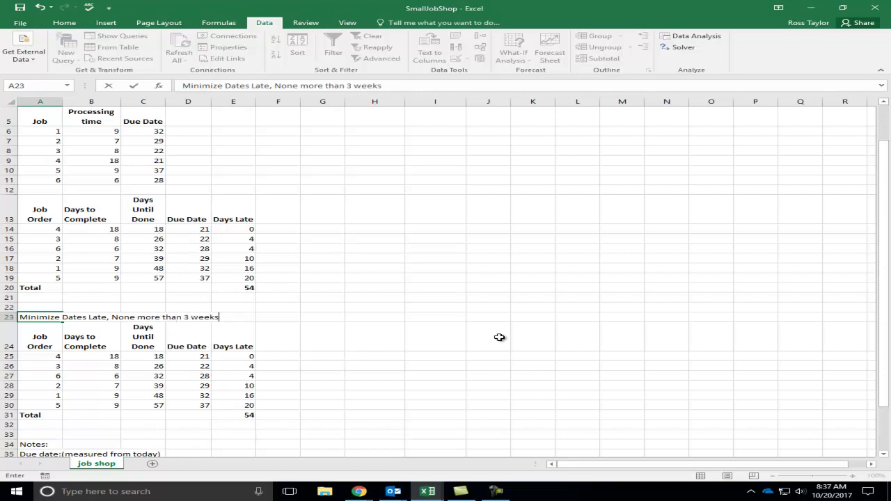
{"action": "type", "text": "."}
{"action": "key", "text": "Return"}
{"action": "key", "text": "Up"}
{"action": "key", "text": "Up"}
{"action": "key", "text": "Up"}
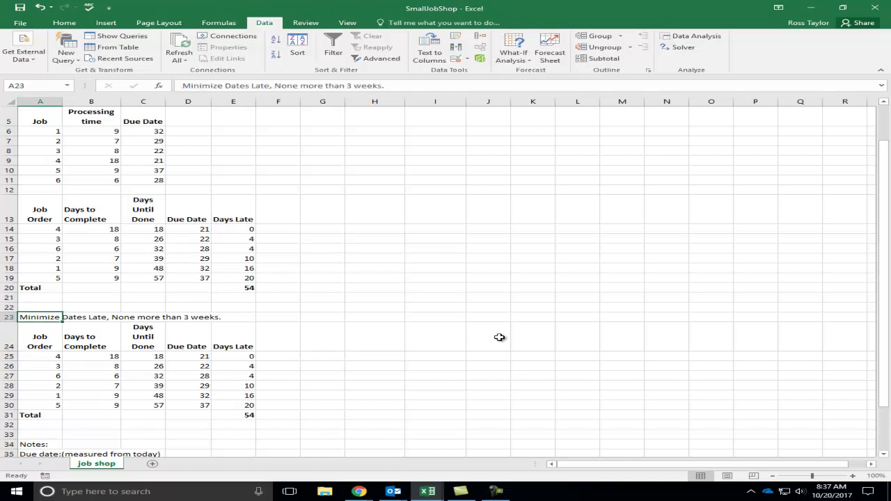
Insert a row above the first job order table and title it "Minimize Days Late" in A13.
{"action": "right_click", "coordinate": [9, 209]}
{"action": "left_click", "coordinate": [64, 277]}
{"action": "left_click", "coordinate": [52, 199]}
{"action": "type", "text": "Min"}
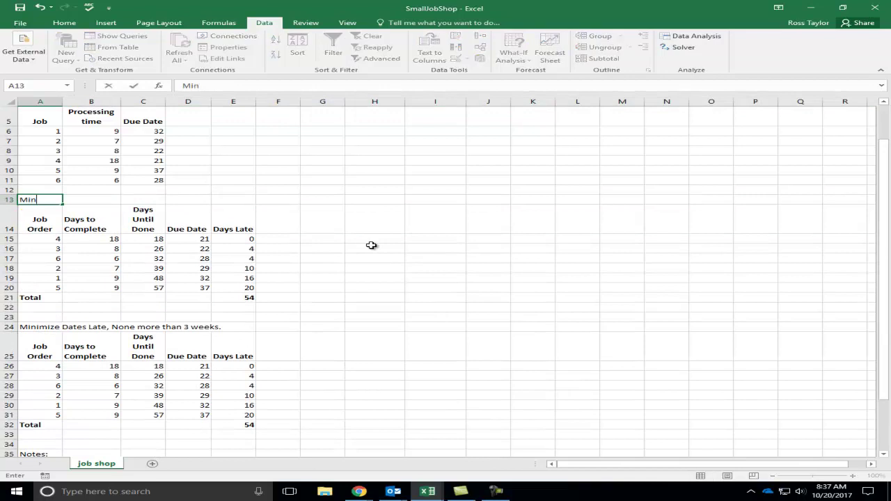
{"action": "type", "text": "imize Dat"}
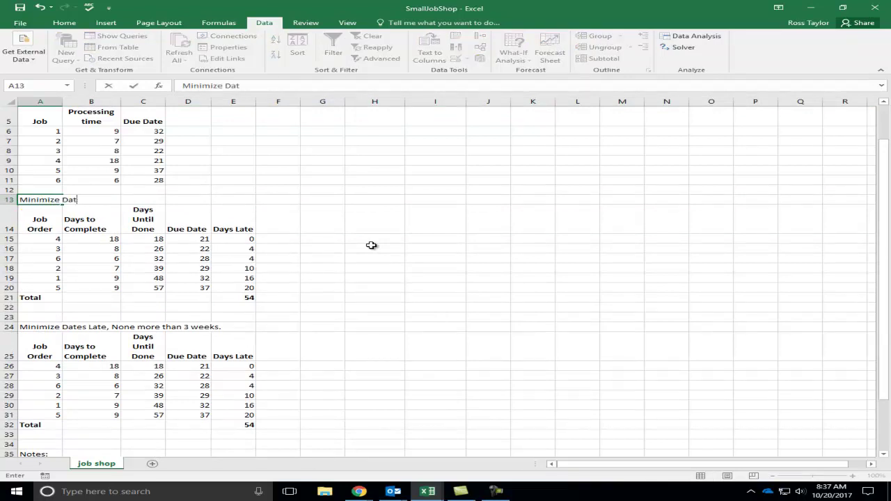
{"action": "type", "text": "es Late"}
{"action": "key", "text": "Return"}
Make the two scenario titles in A13 and A24 bold.
{"action": "key", "text": "Up"}
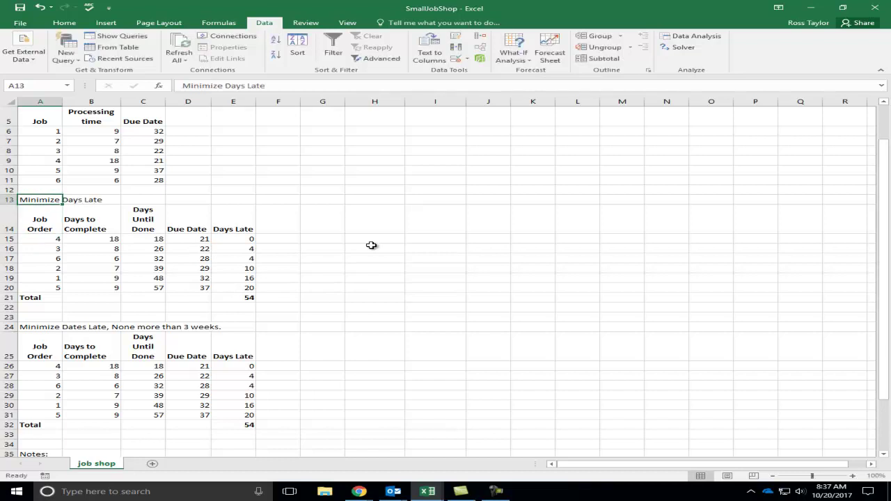
{"action": "key", "text": "ctrl+b"}
{"action": "key", "text": "Down"}
{"action": "key", "text": "Down"}
{"action": "key", "text": "Down"}
{"action": "key", "text": "Down"}
{"action": "key", "text": "Down"}
{"action": "key", "text": "Down"}
{"action": "key", "text": "Down"}
{"action": "key", "text": "Down"}
{"action": "key", "text": "Down"}
{"action": "key", "text": "Down"}
{"action": "key", "text": "Down"}
{"action": "key", "text": "ctrl+b"}
{"action": "key", "text": "Up"}
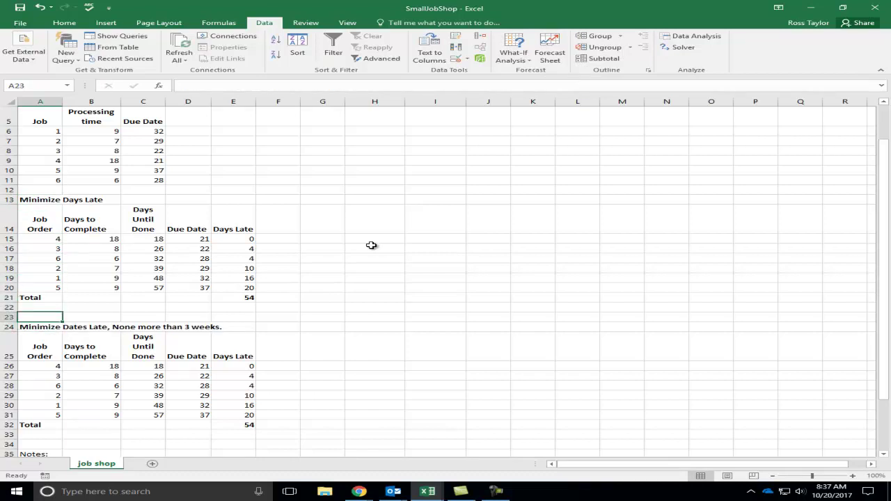
Delete the E15:E20 <= 21 constraint from Solver, solve the model again and keep the solution.
{"action": "left_click", "coordinate": [106, 247]}
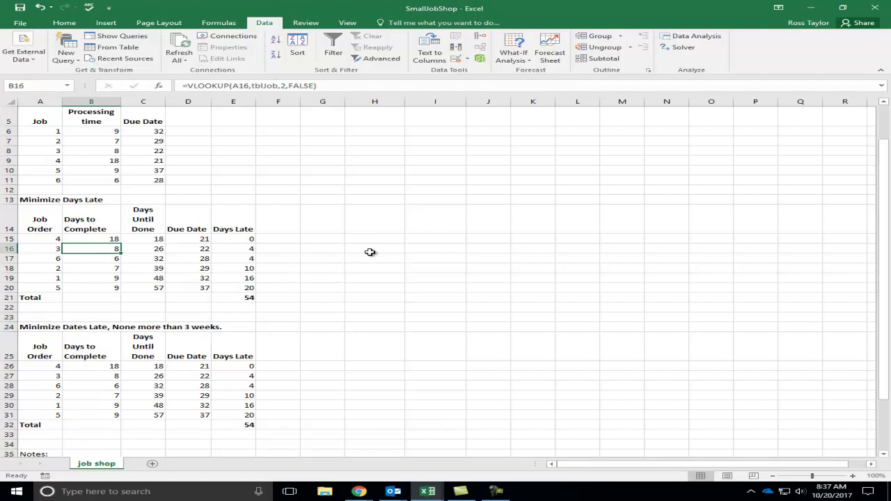
{"action": "left_click", "coordinate": [679, 47]}
{"action": "left_click", "coordinate": [465, 242]}
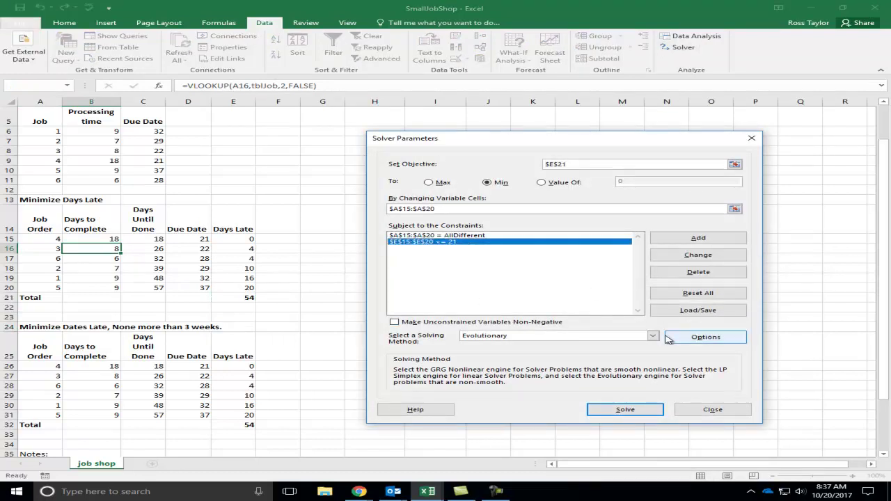
{"action": "left_click", "coordinate": [696, 272]}
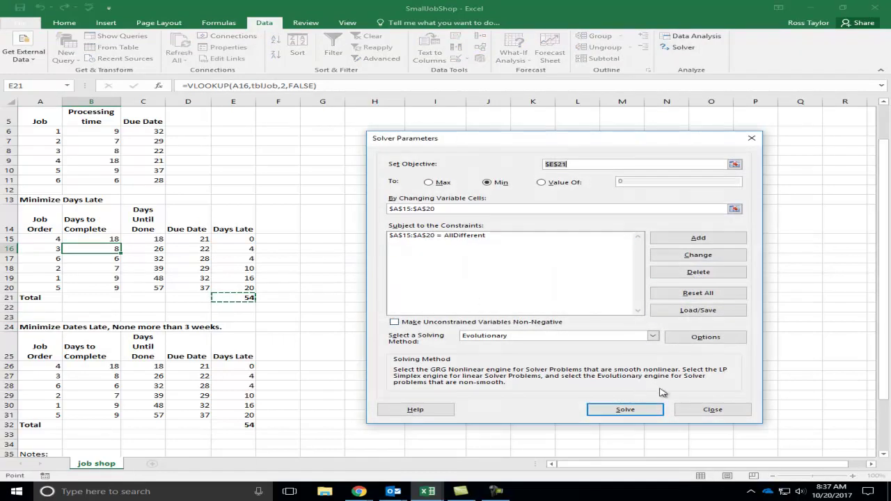
{"action": "left_click", "coordinate": [625, 409]}
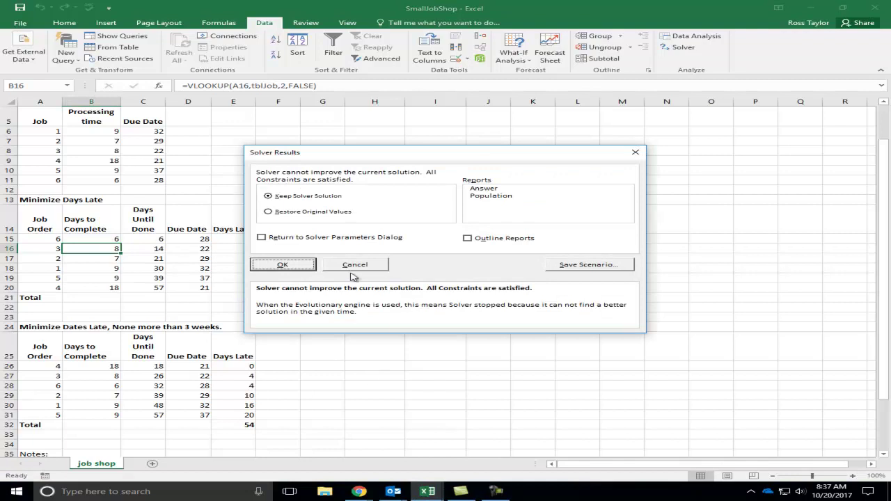
{"action": "left_click", "coordinate": [283, 265]}
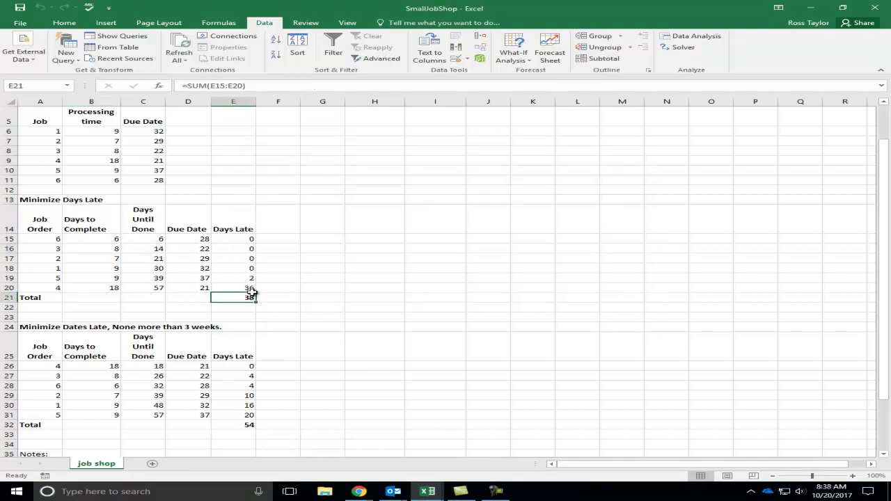
Compare the last job's lateness in E20 with that of the 3-week scenario in E31.
{"action": "left_click", "coordinate": [232, 286]}
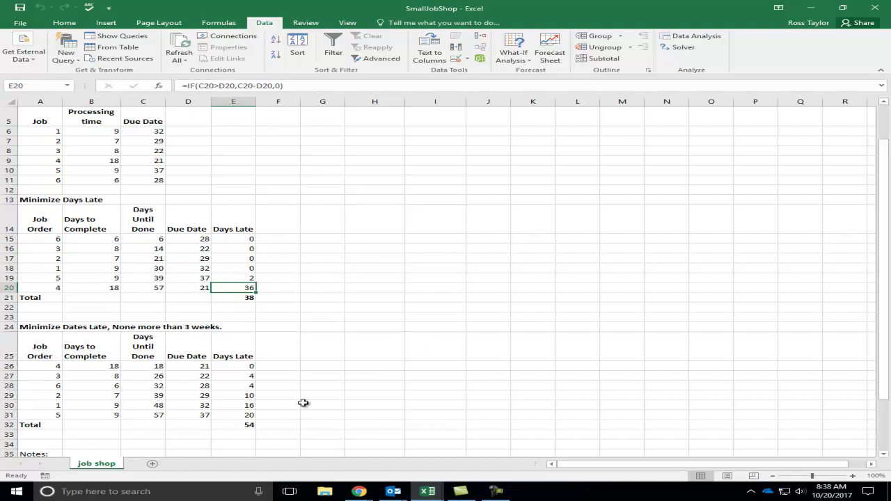
{"action": "left_click", "coordinate": [226, 416]}
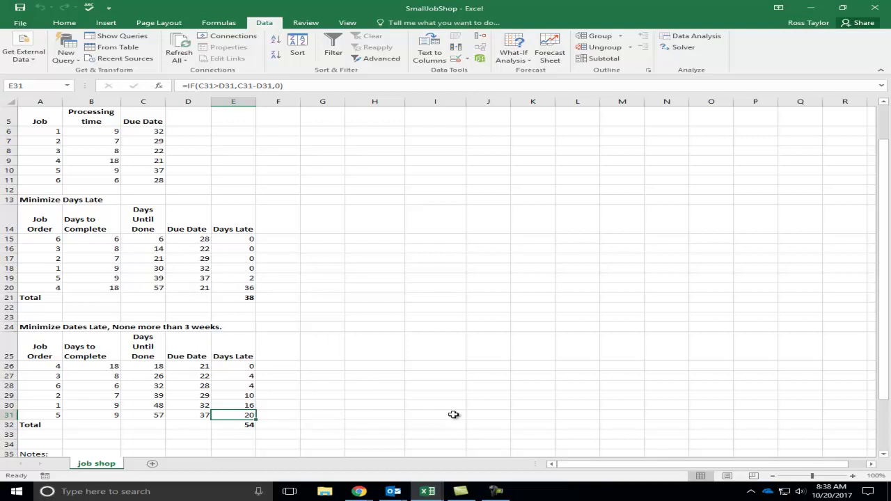
{"action": "left_click", "coordinate": [428, 380]}
Enter 30 in G26 as the lateness limit beside the copied table.
{"action": "left_click", "coordinate": [341, 369]}
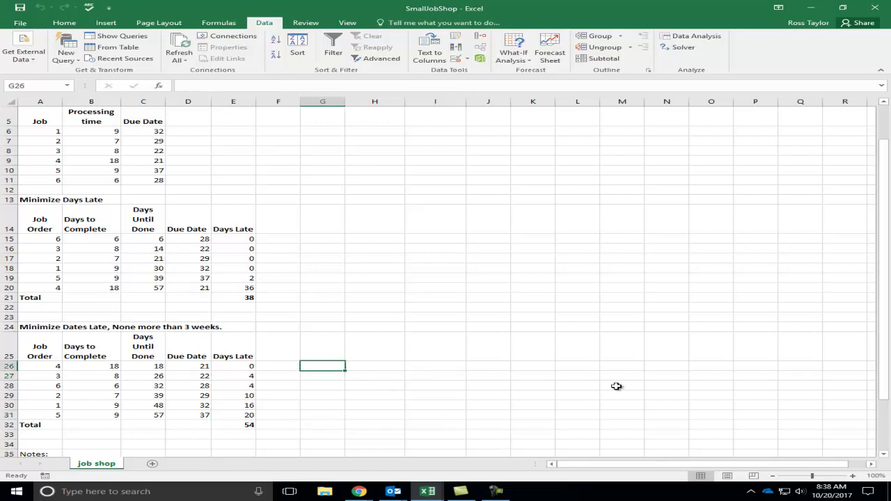
{"action": "type", "text": "30"}
{"action": "key", "text": "Return"}
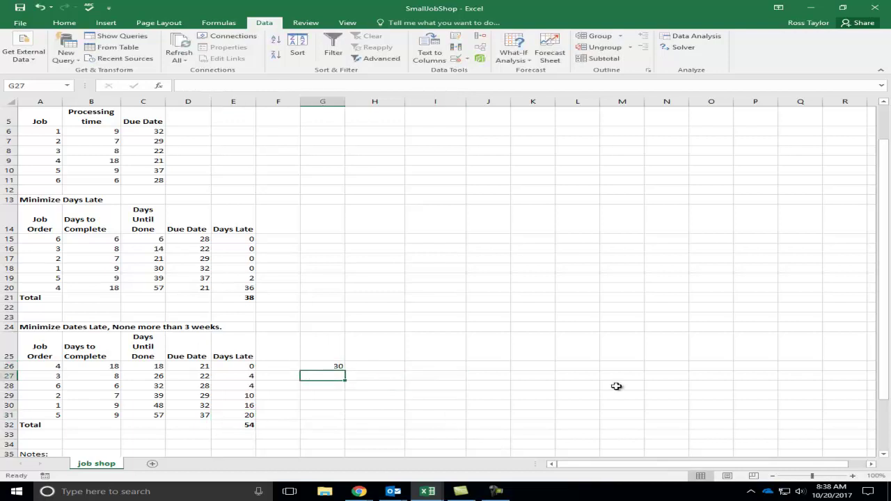
Add the Solver constraint E26:E31 <= G26, solve the model and keep the solution.
{"action": "left_click", "coordinate": [680, 47]}
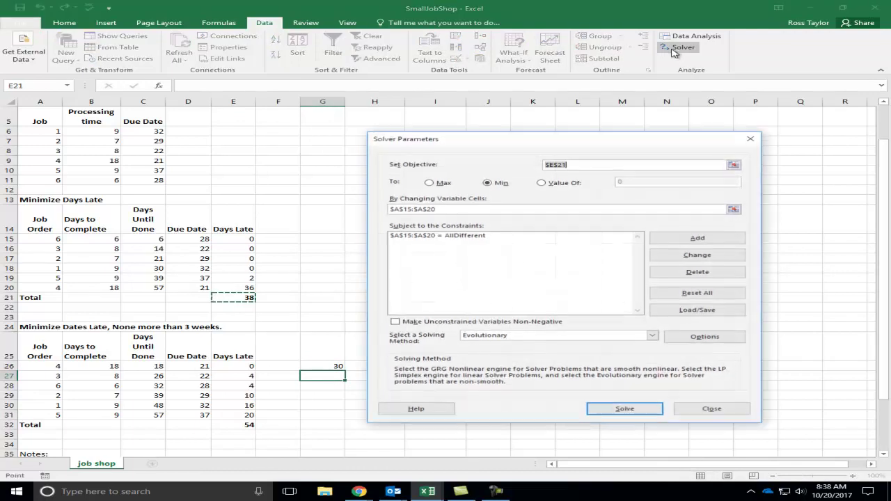
{"action": "left_click_drag", "start_coordinate": [584, 145], "coordinate": [655, 120]}
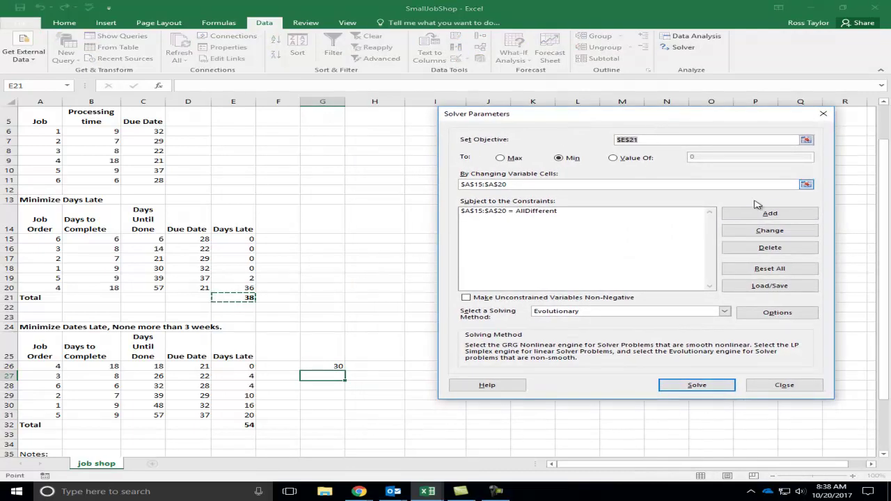
{"action": "left_click", "coordinate": [770, 214]}
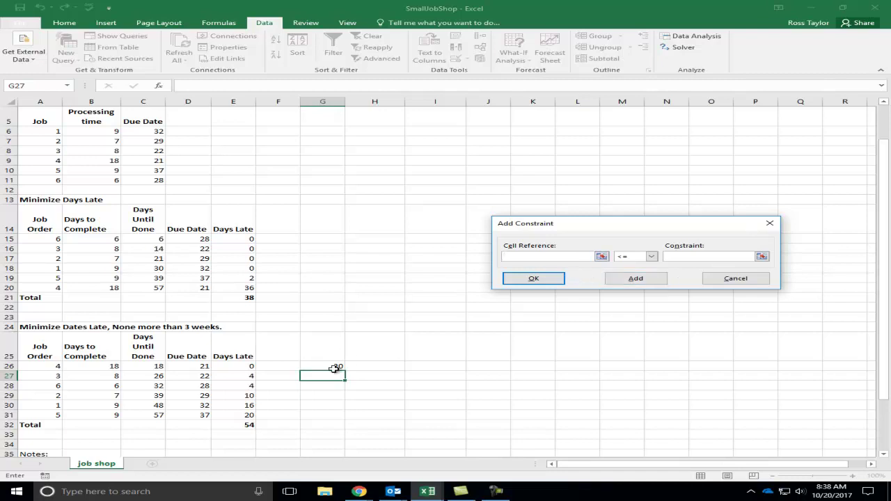
{"action": "left_click_drag", "start_coordinate": [244, 366], "coordinate": [242, 413]}
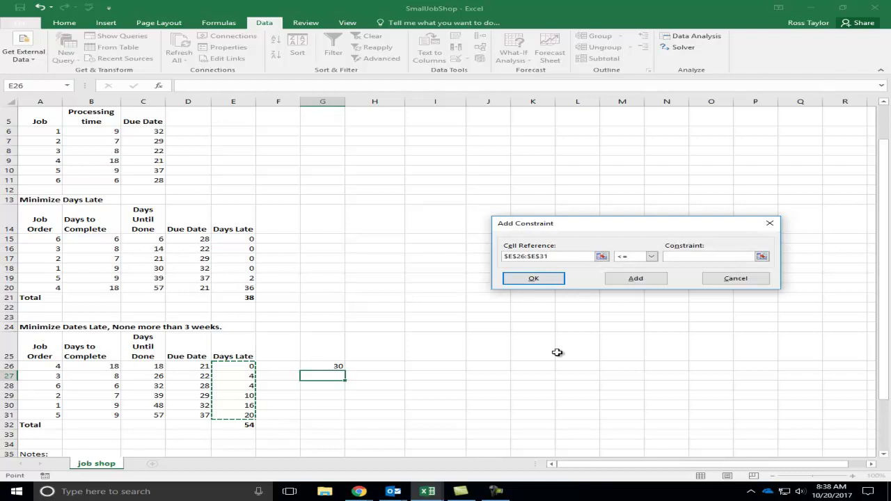
{"action": "left_click", "coordinate": [696, 257]}
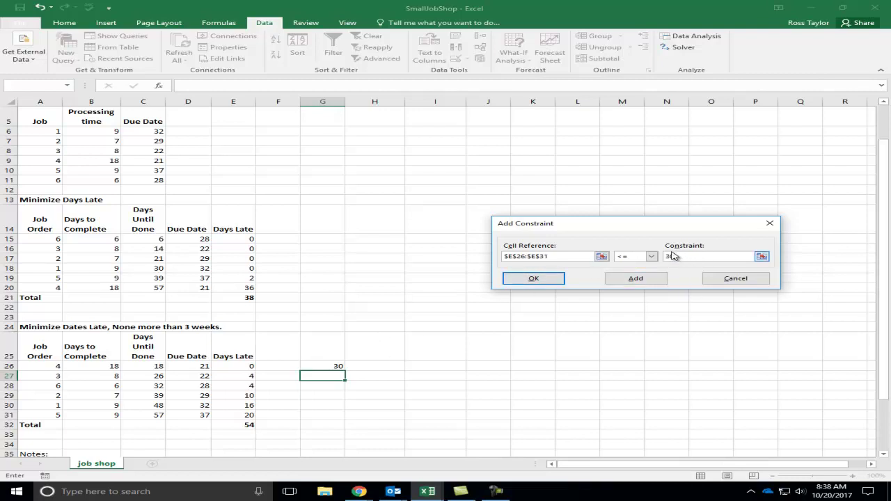
{"action": "left_click", "coordinate": [325, 368]}
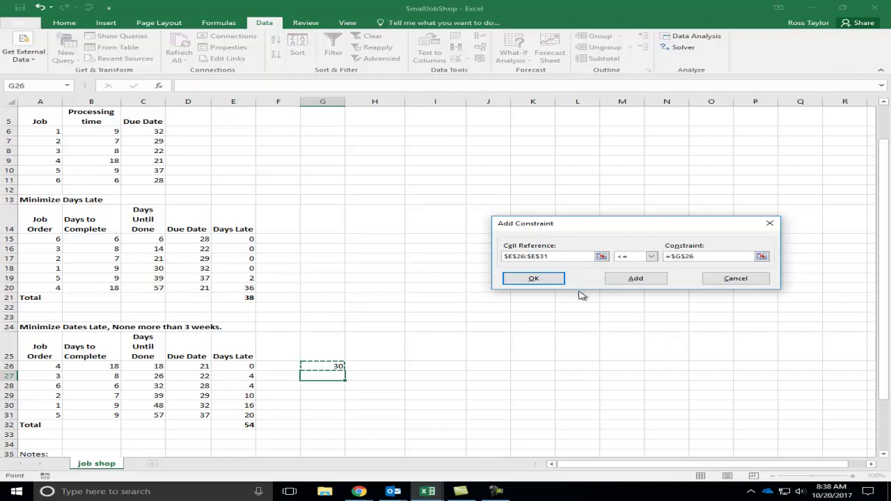
{"action": "left_click", "coordinate": [535, 279]}
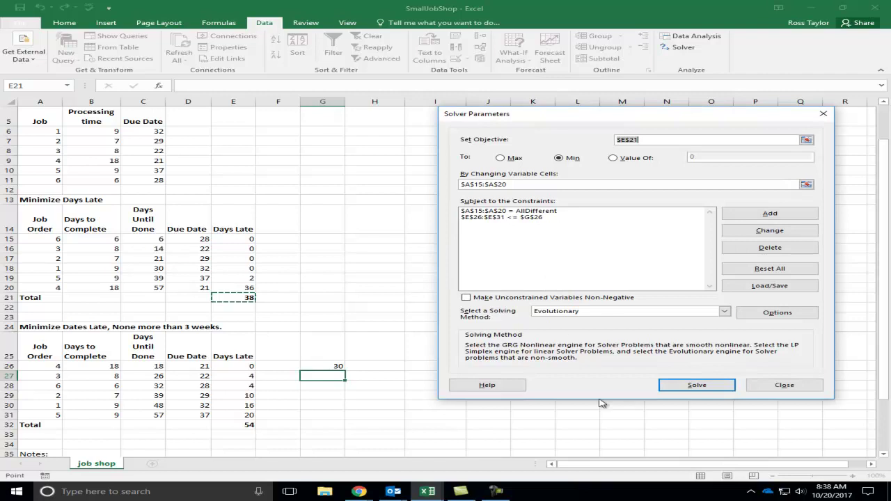
{"action": "left_click", "coordinate": [696, 385]}
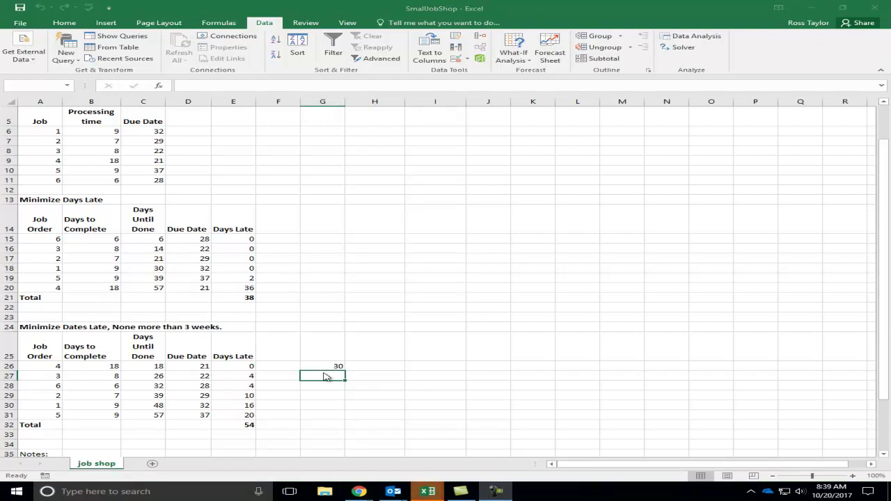
{"action": "left_click", "coordinate": [291, 262]}
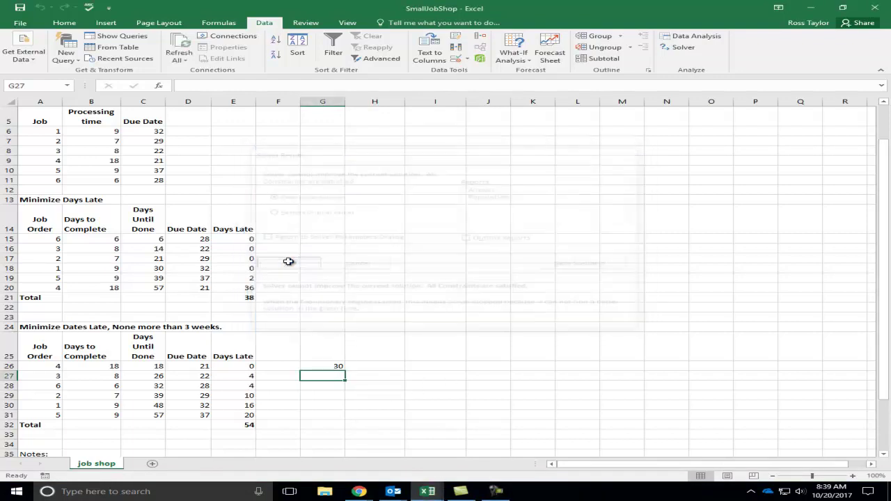
Examine the limit in G26, the lateness in E31 and E19, and the last job's days until done in C20.
{"action": "left_click", "coordinate": [329, 365]}
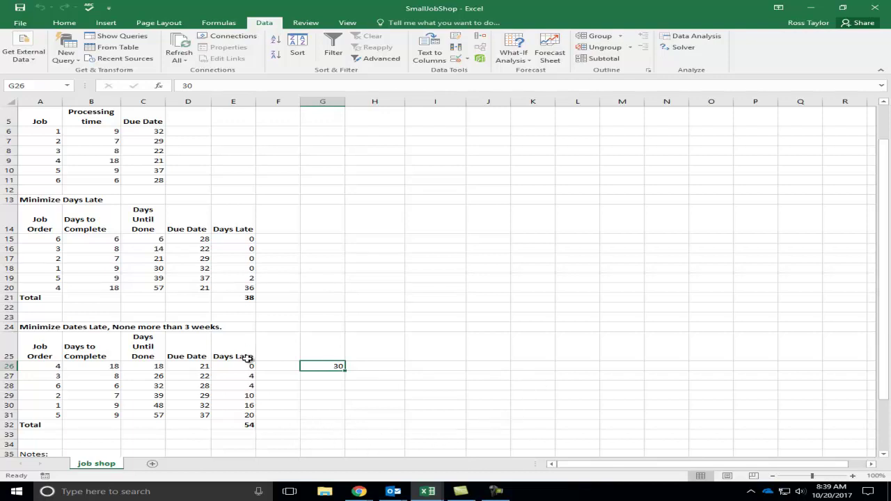
{"action": "mouse_move", "coordinate": [427, 492]}
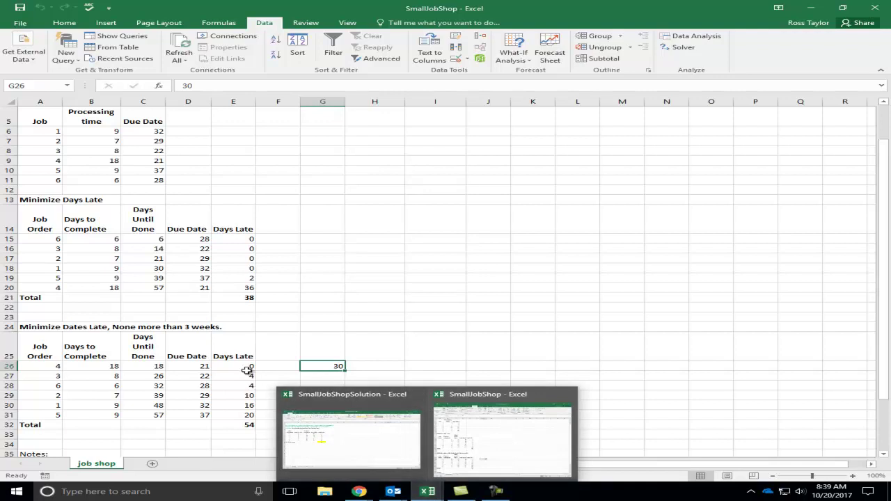
{"action": "left_click", "coordinate": [413, 335]}
{"action": "left_click", "coordinate": [231, 413]}
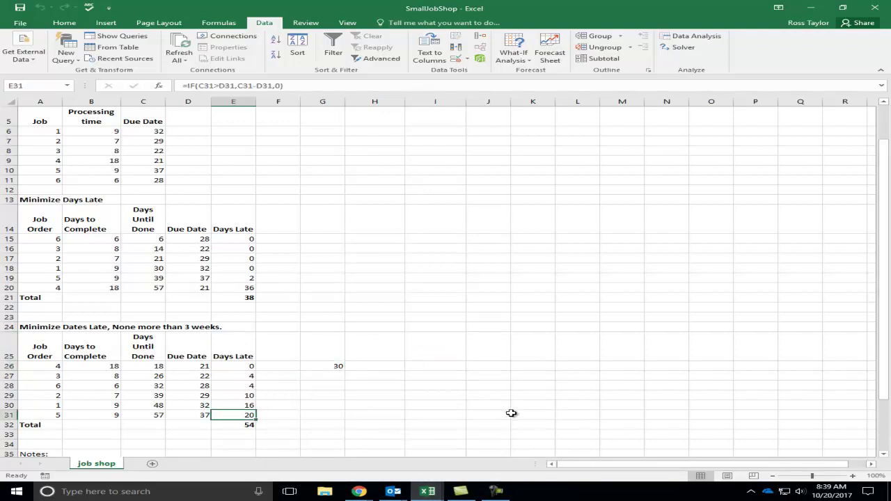
{"action": "left_click", "coordinate": [248, 277]}
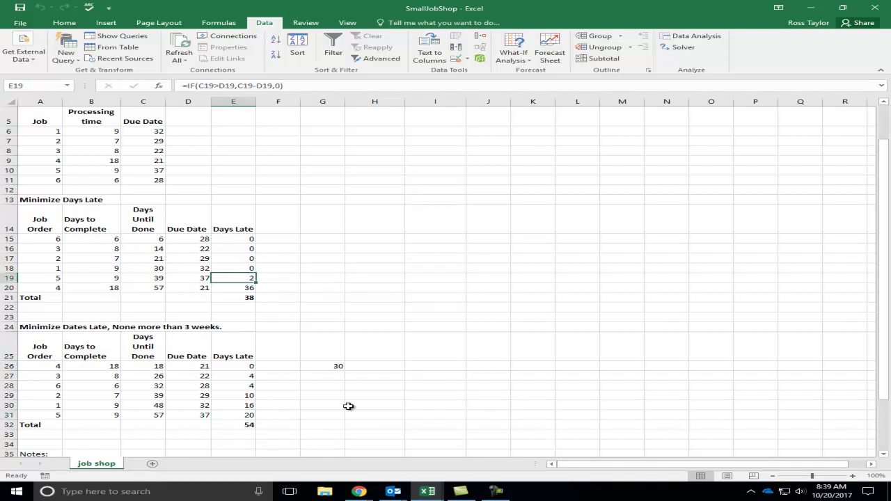
{"action": "left_click", "coordinate": [142, 289]}
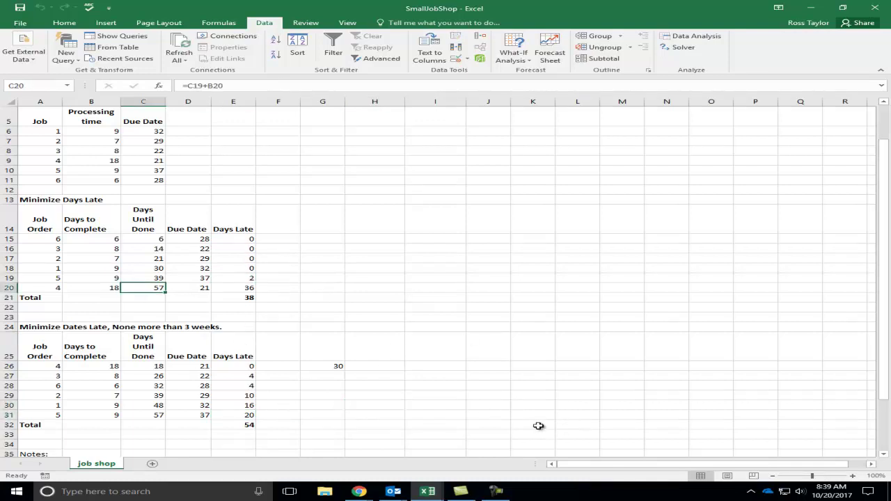